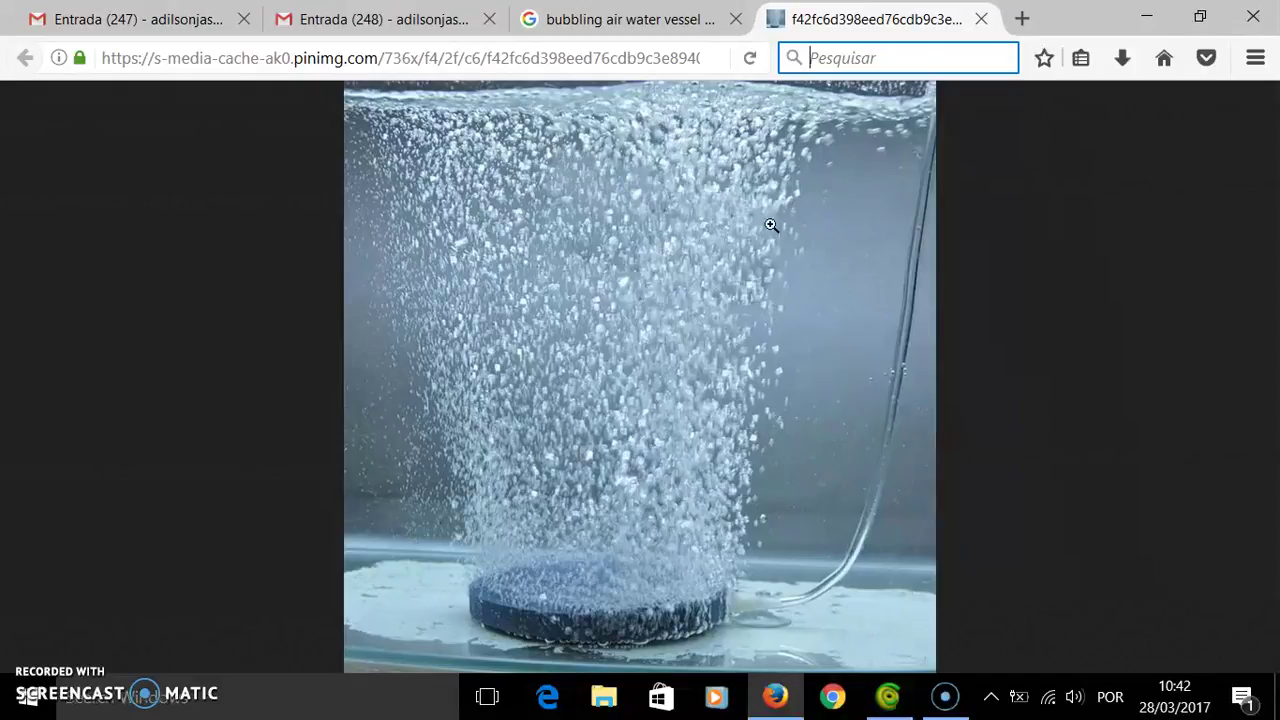
Switch to COFE and start a new TEA (CAPE-OPEN 1.1) property package in the flowsheet configuration.
click(893, 705)
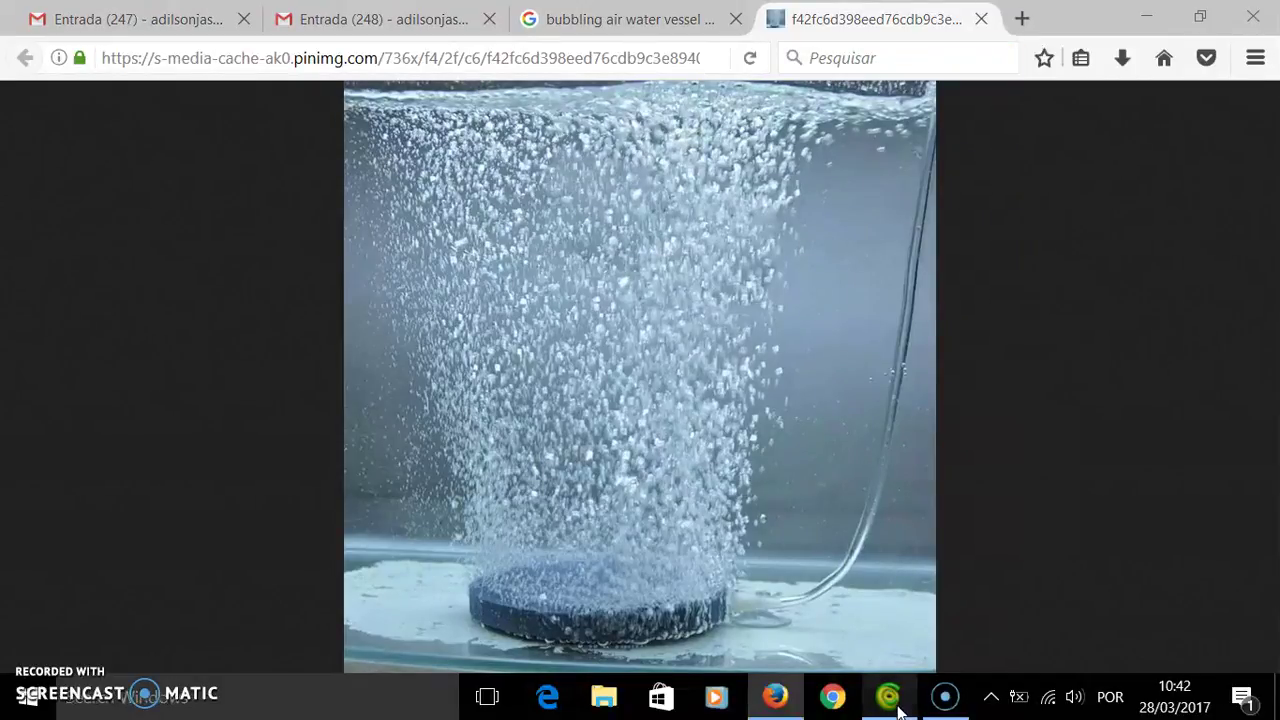
click(100, 66)
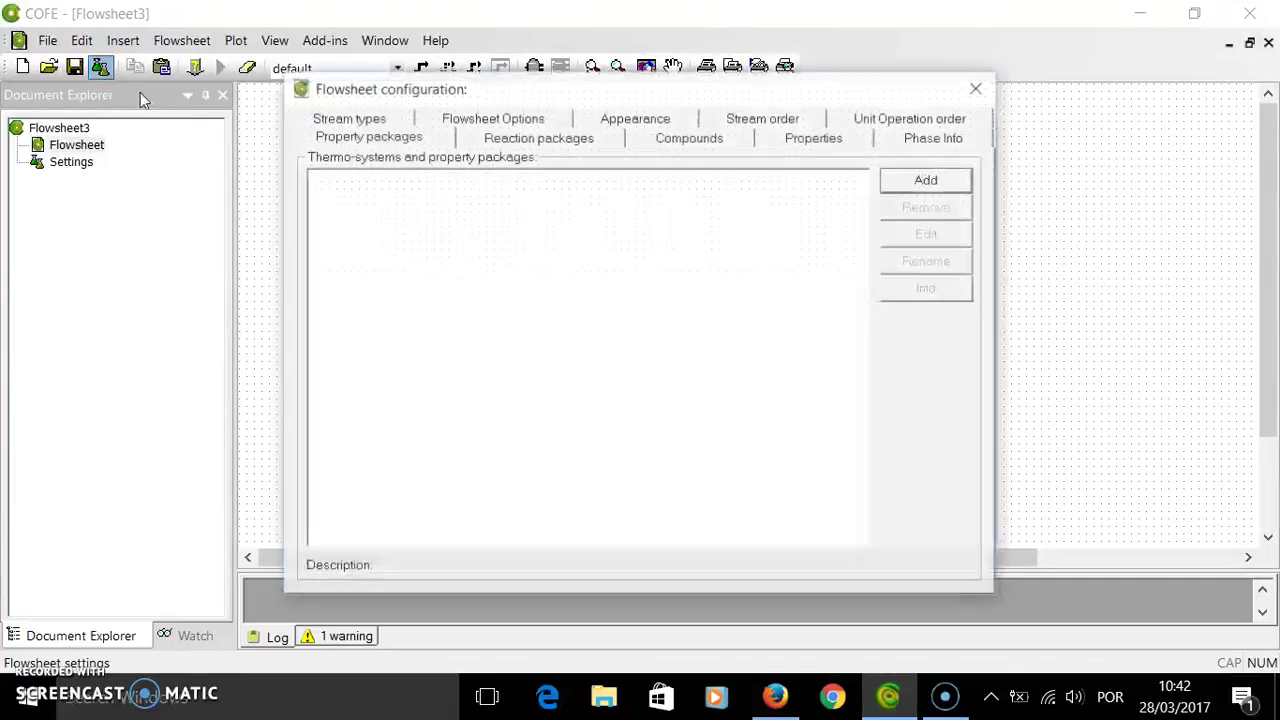
click(922, 180)
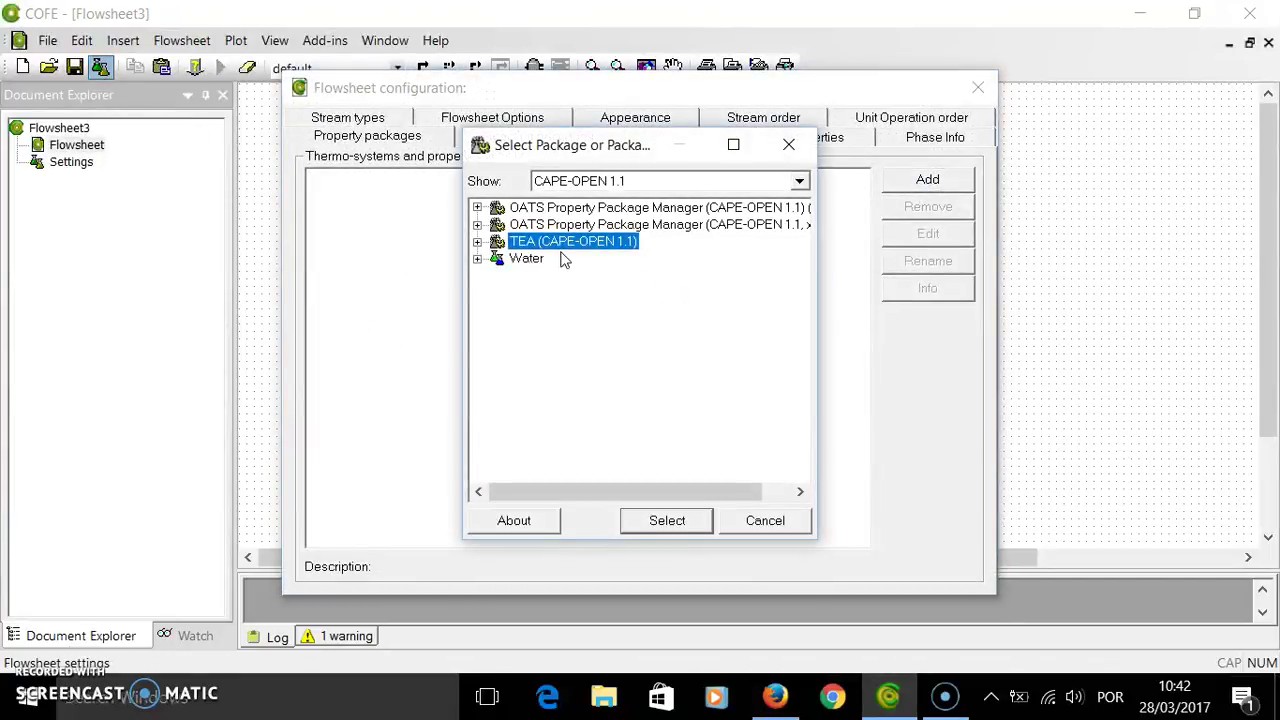
click(680, 522)
click(789, 281)
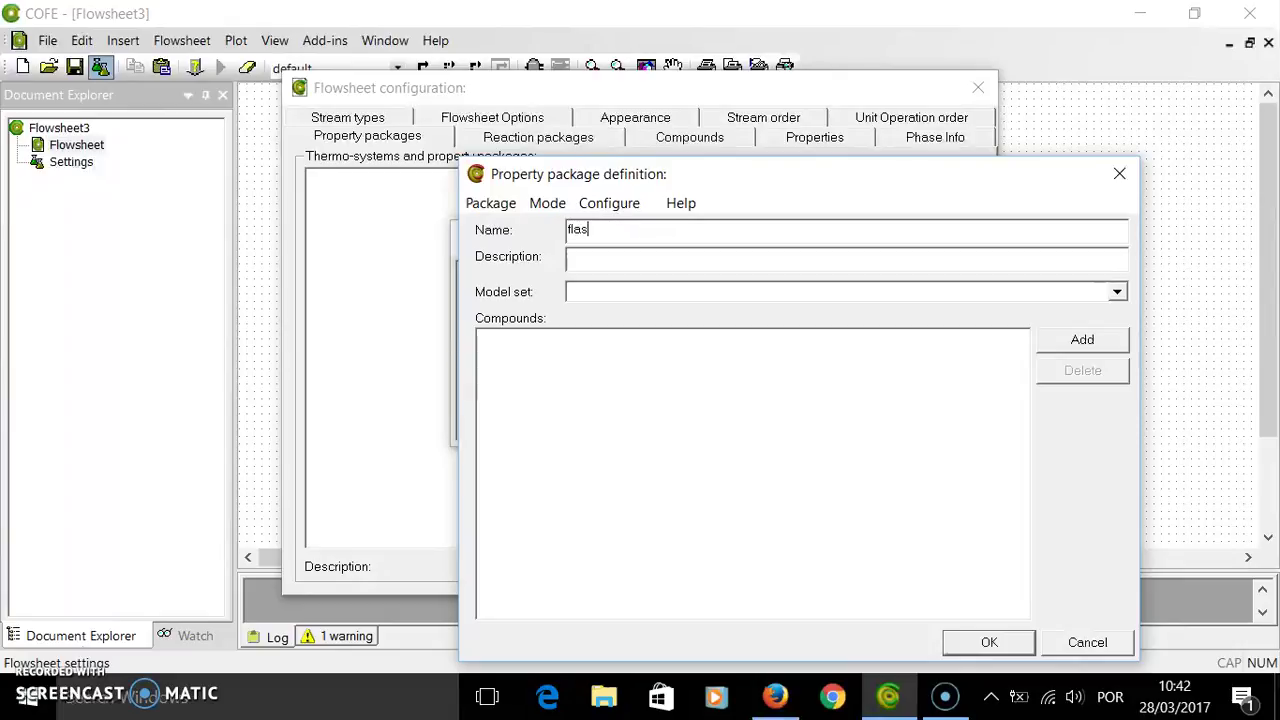
Name the property package flash1 and choose the Peng Robinson model set.
text(flash1)
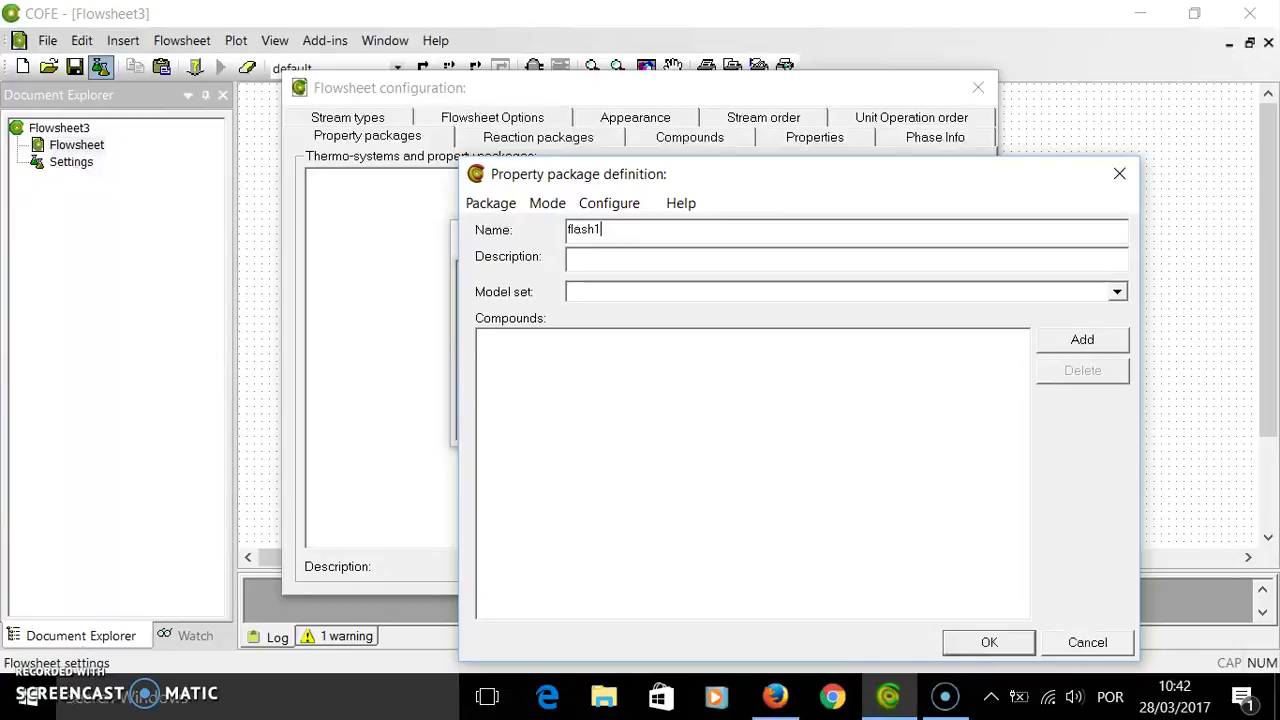
click(1118, 293)
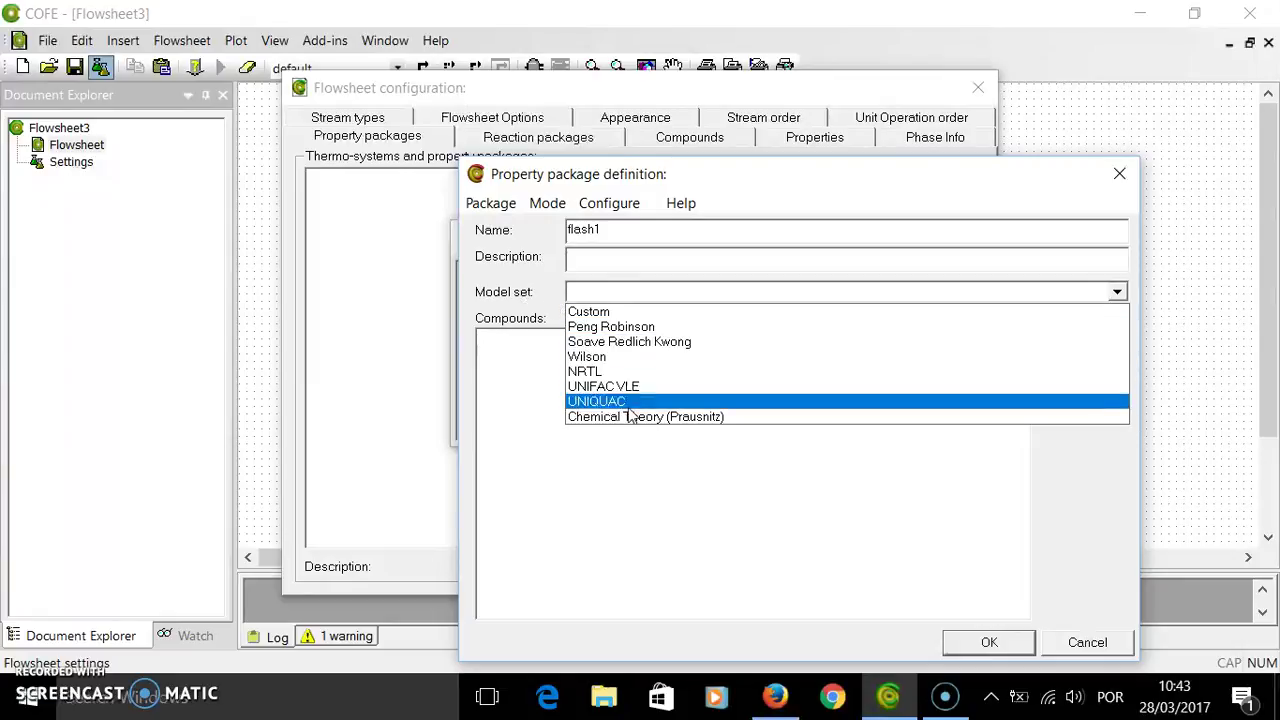
click(624, 330)
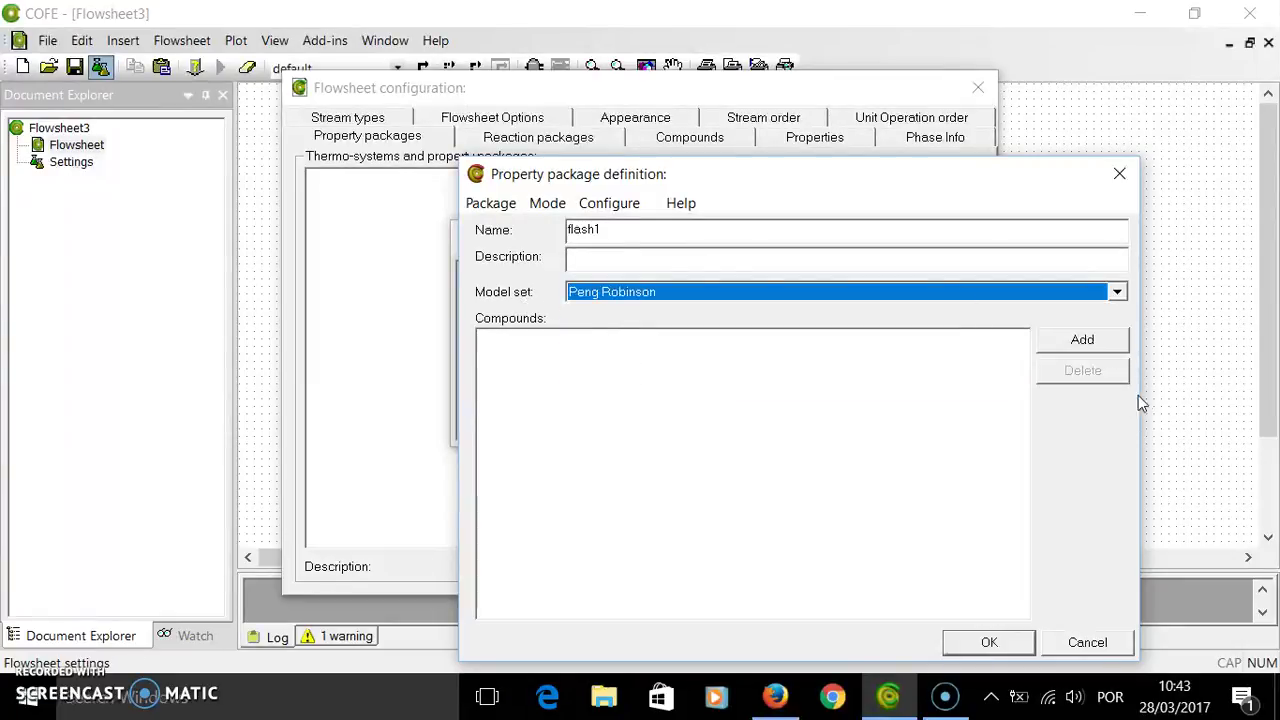
Add the compounds Water and Oxygen from the ChemSep1.pcd database to the flash1 package.
click(1062, 342)
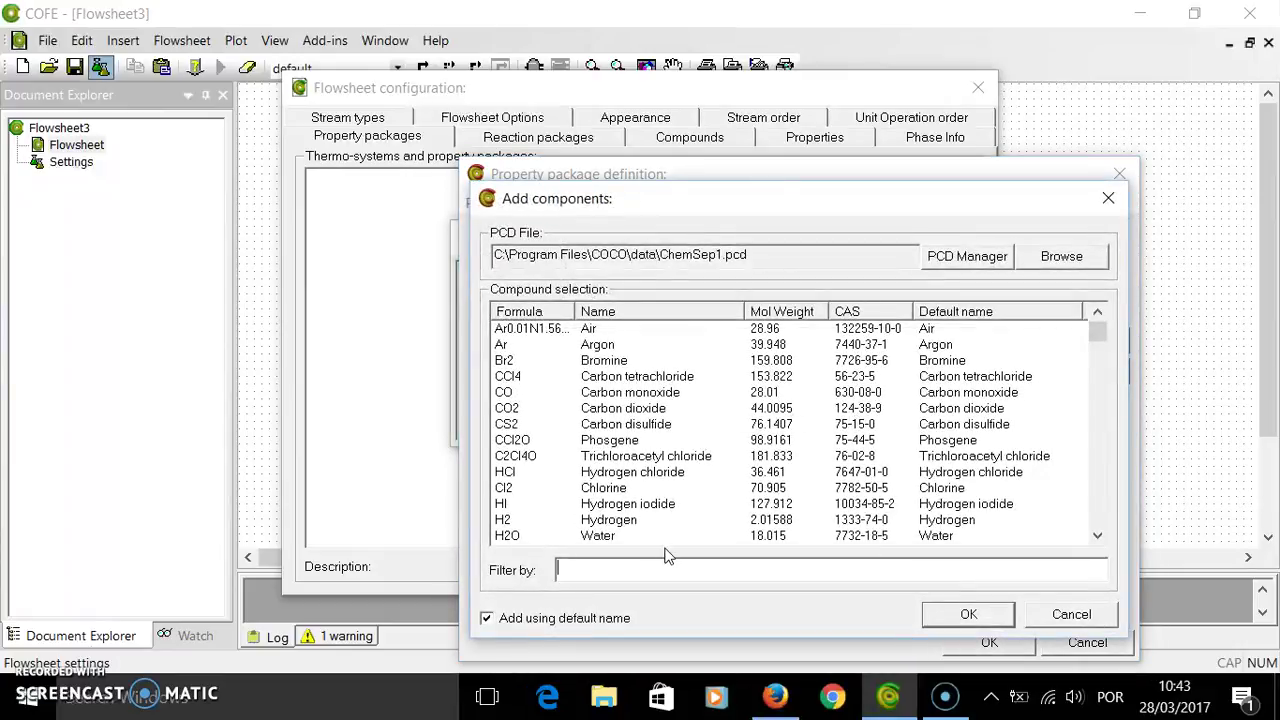
text(wate)
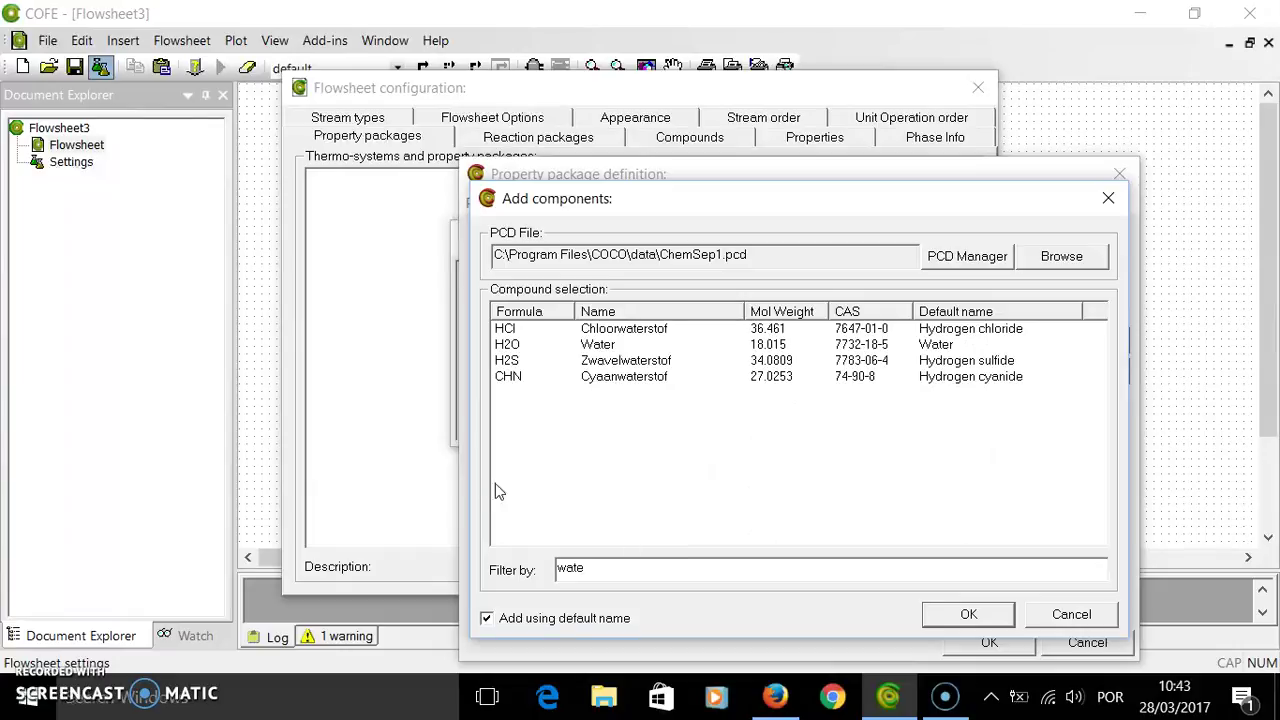
double_click(508, 344)
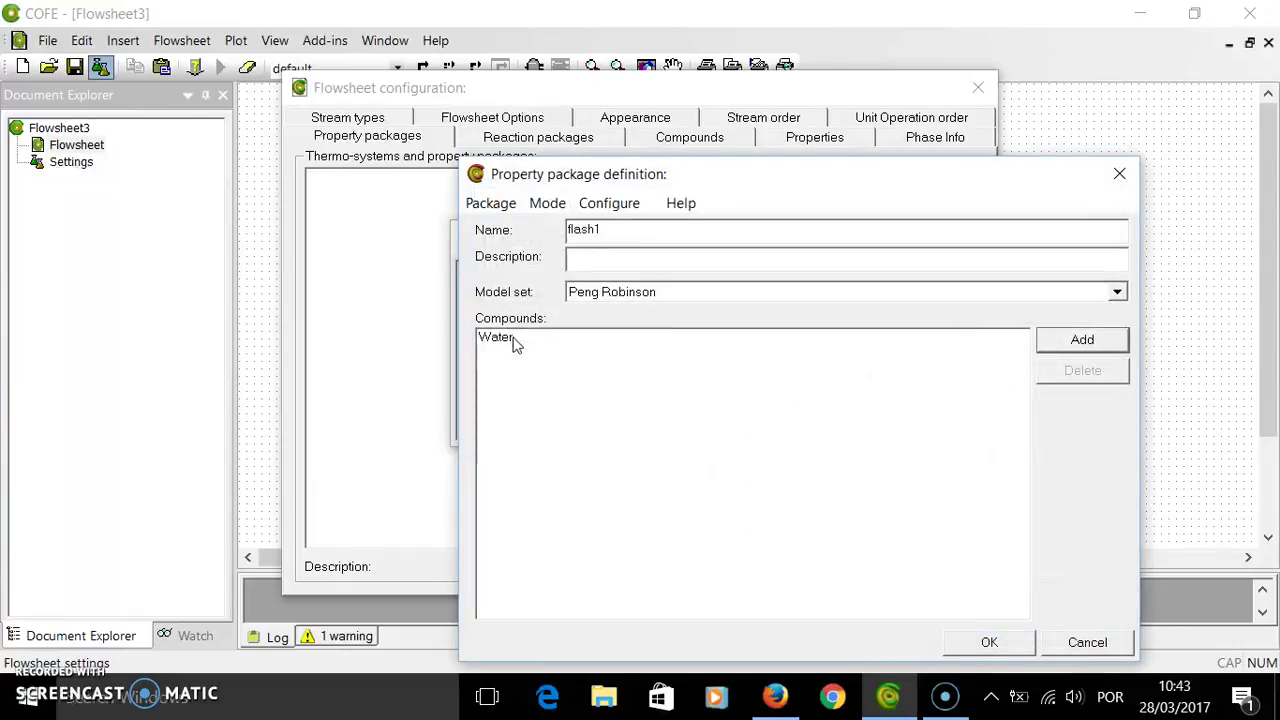
click(1082, 342)
text(oxyge)
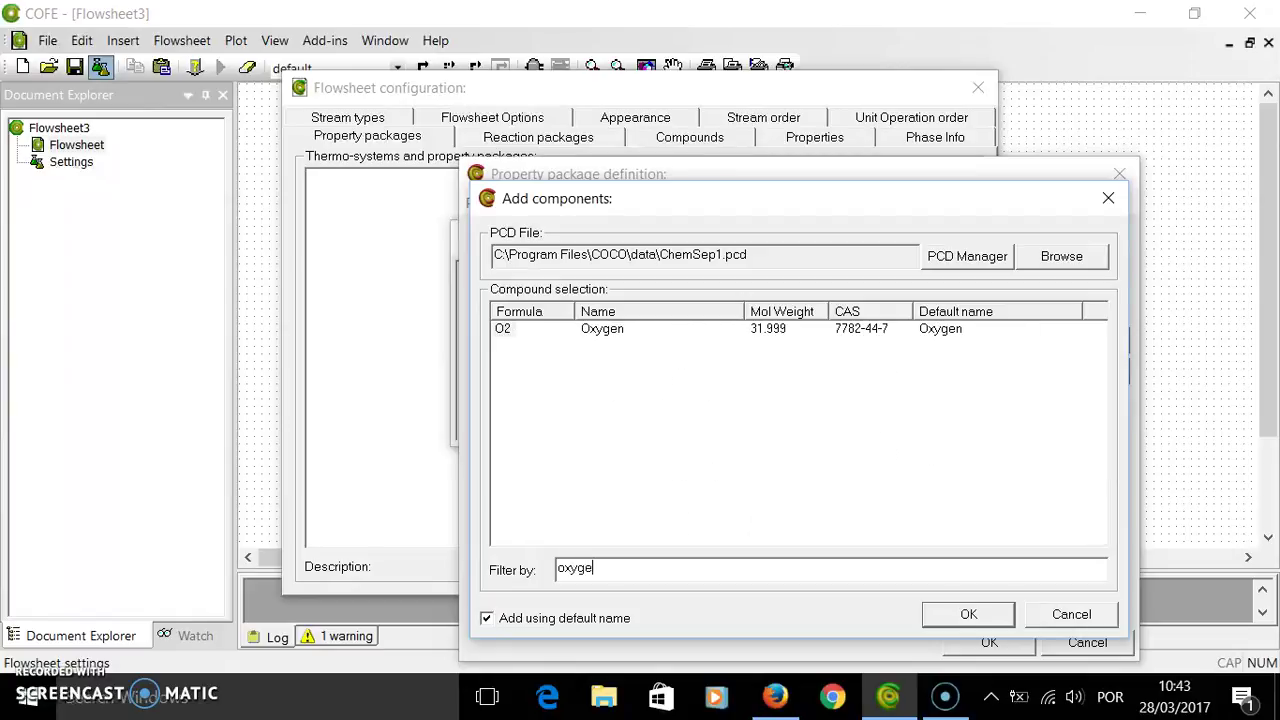
double_click(505, 330)
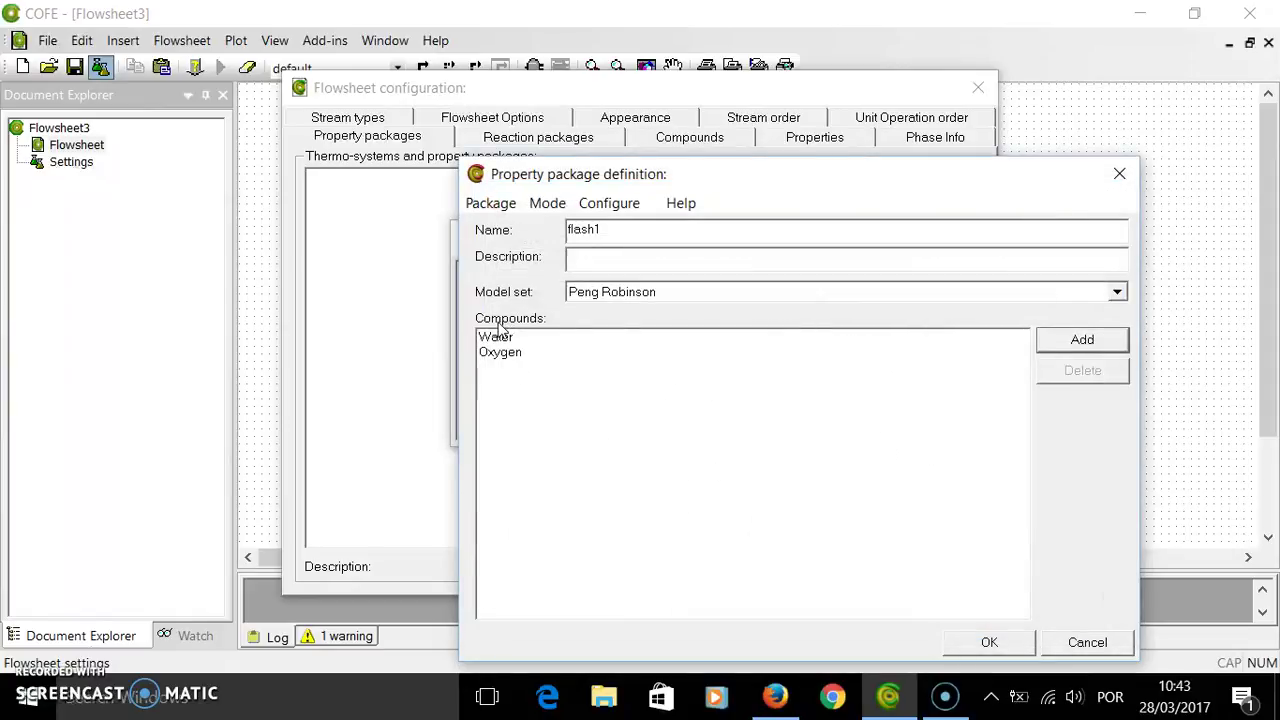
Find Nitrogen (N2) in the compound database and add it to the flash1 package.
click(1086, 342)
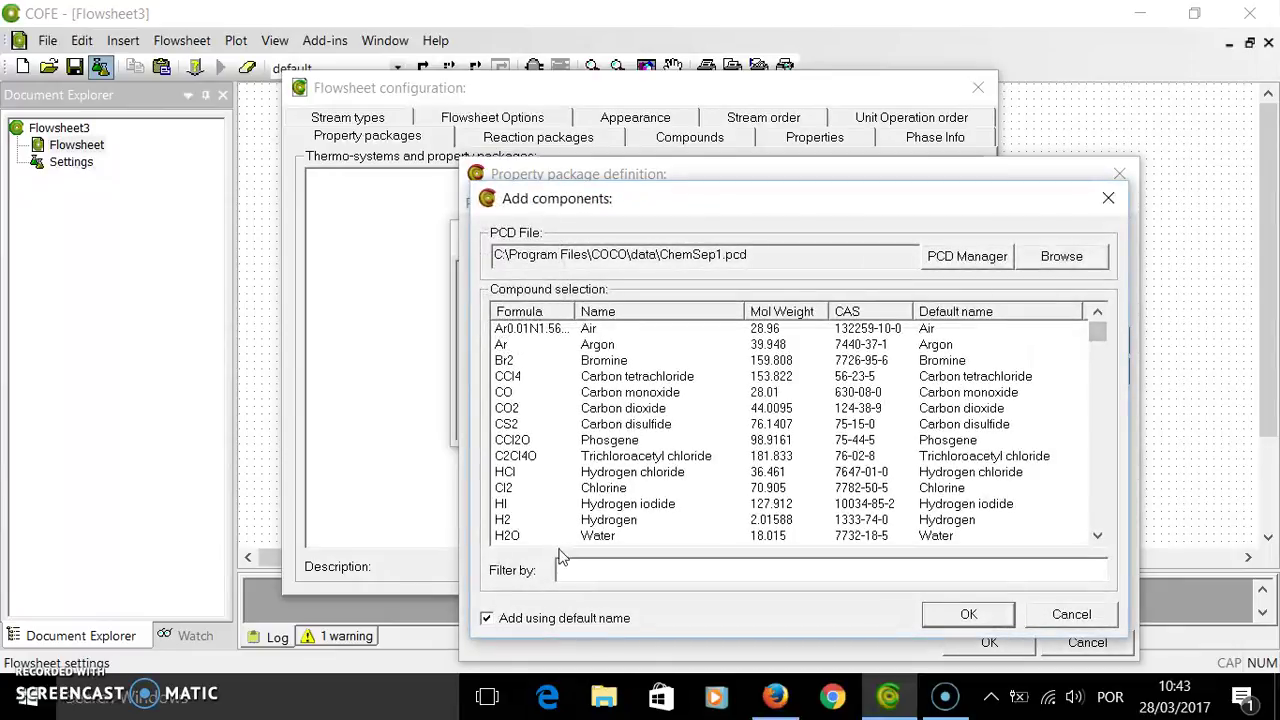
text(ni)
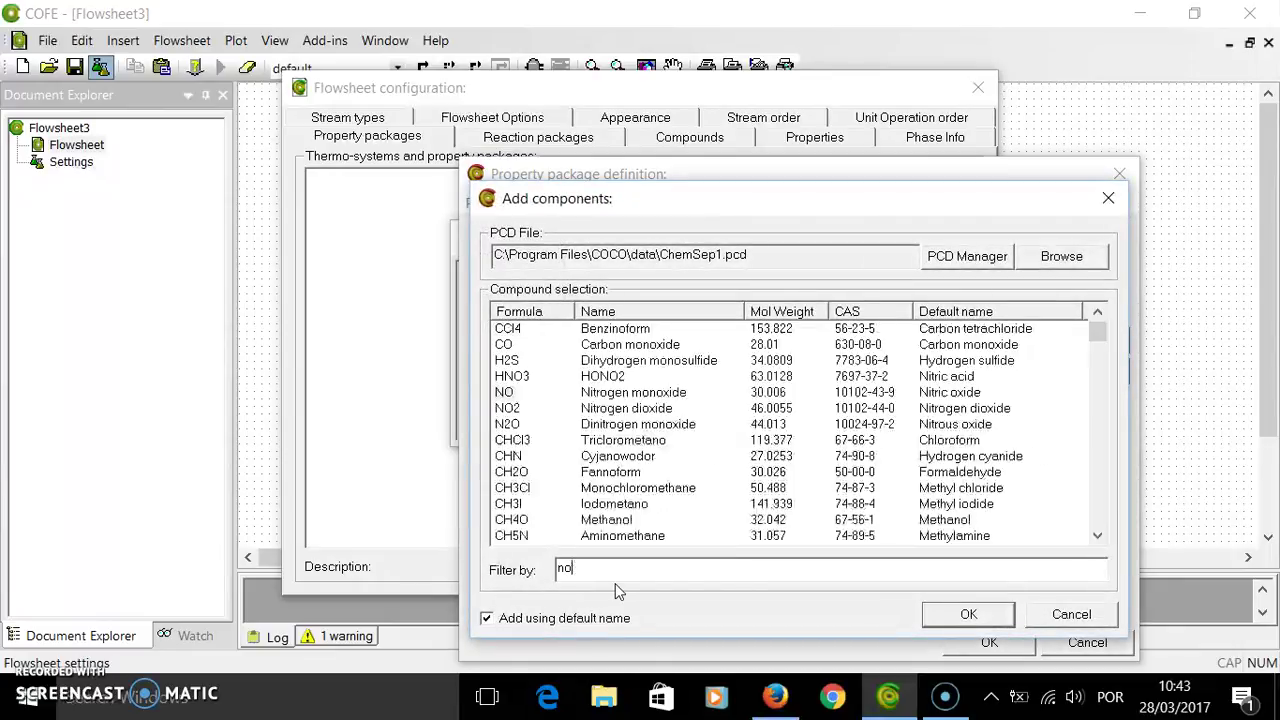
text(tro)
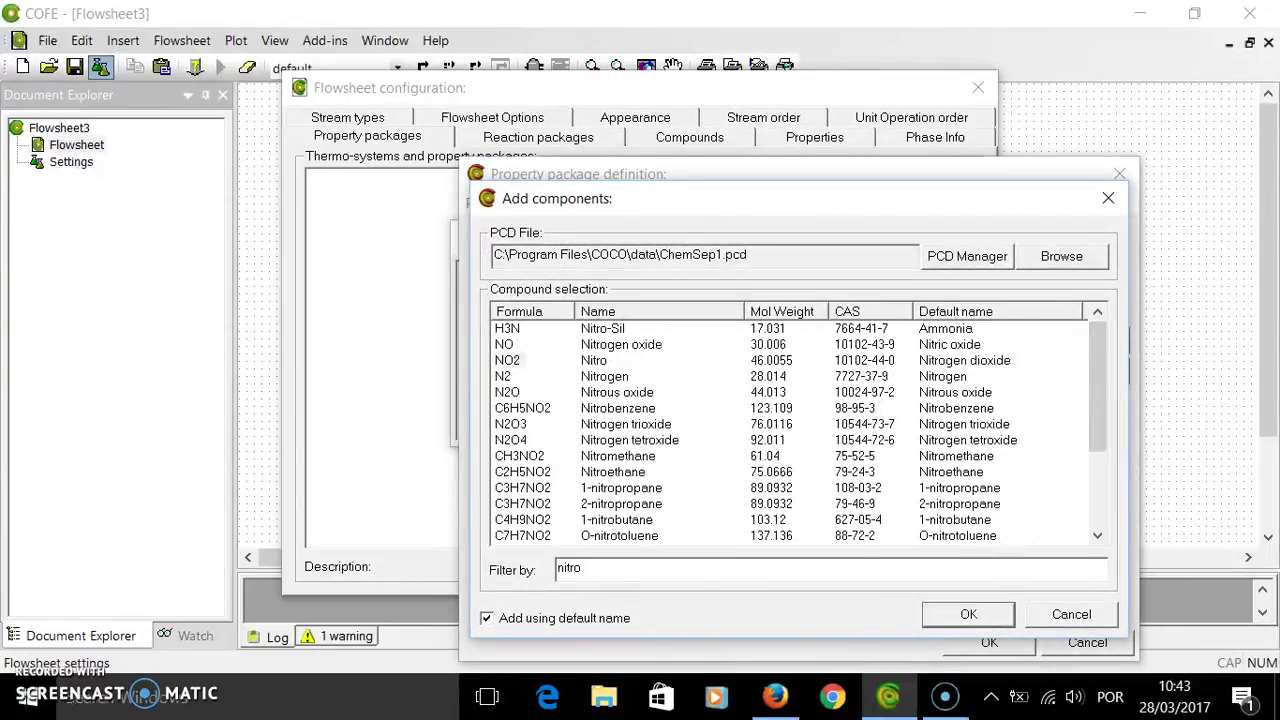
click(507, 360)
click(507, 377)
double_click(507, 377)
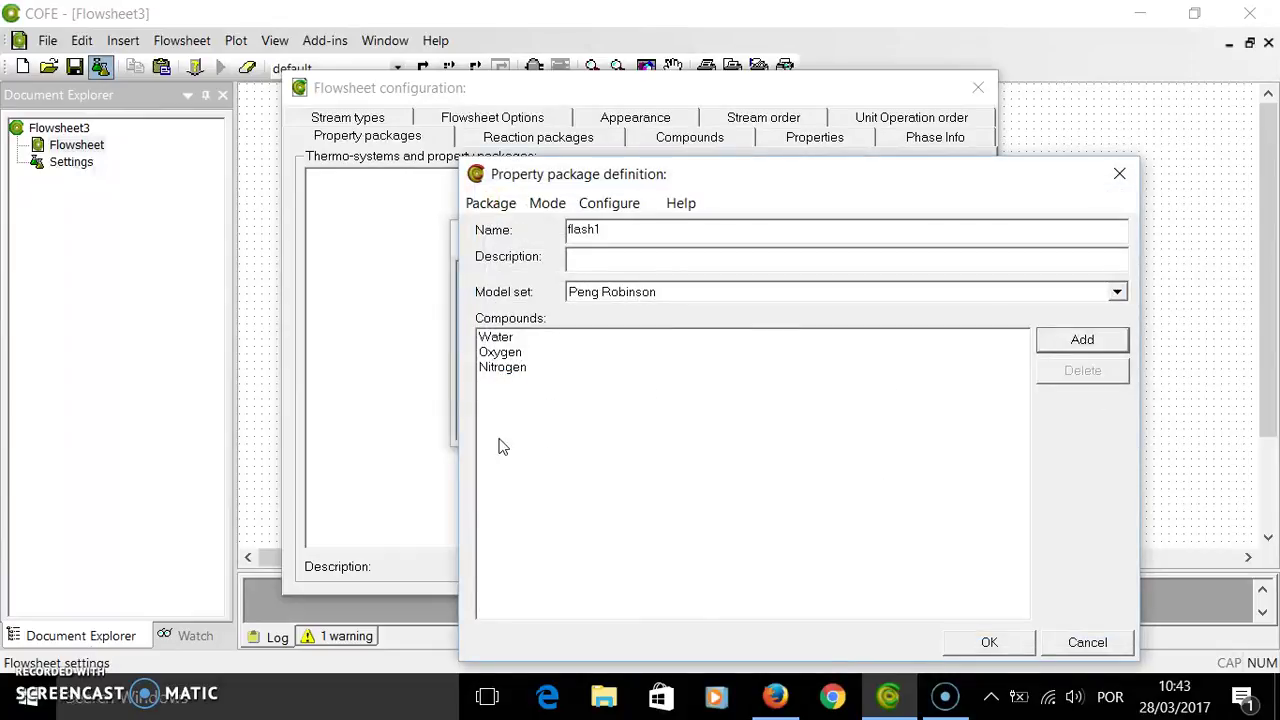
Accept the flash1 package, assign it to the default stream type and close the flowsheet configuration.
click(1016, 643)
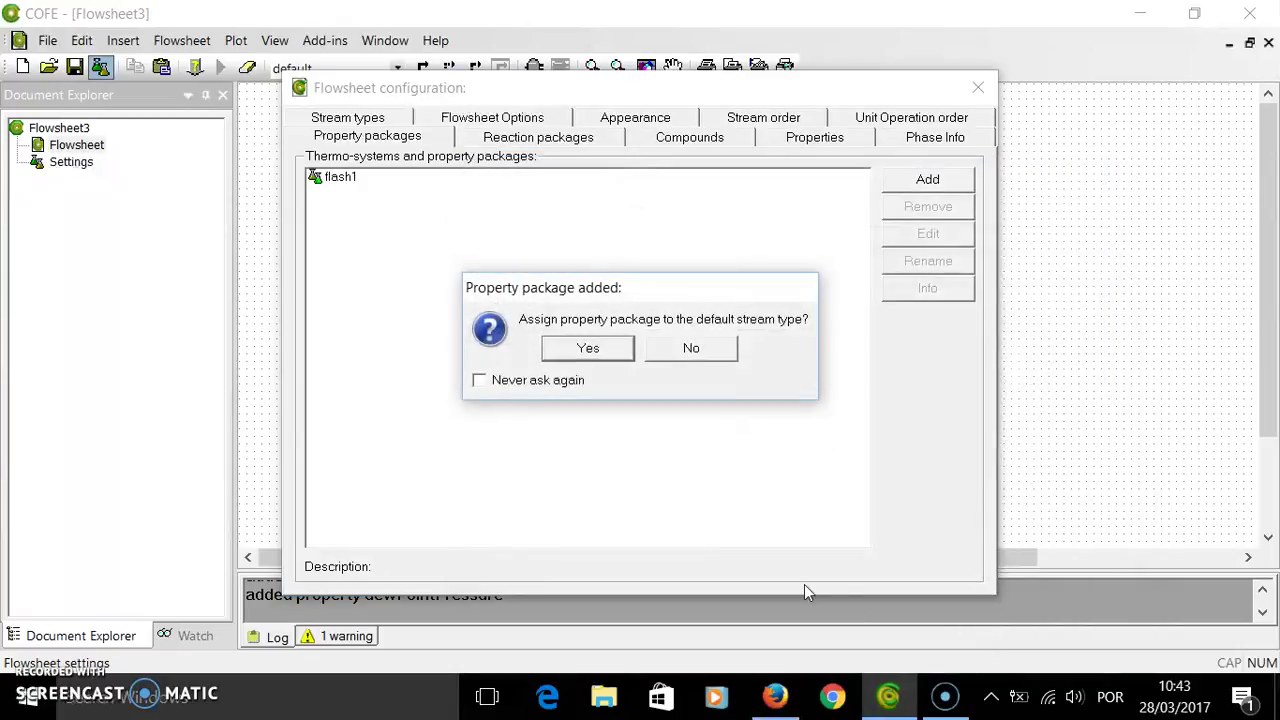
click(588, 348)
click(978, 87)
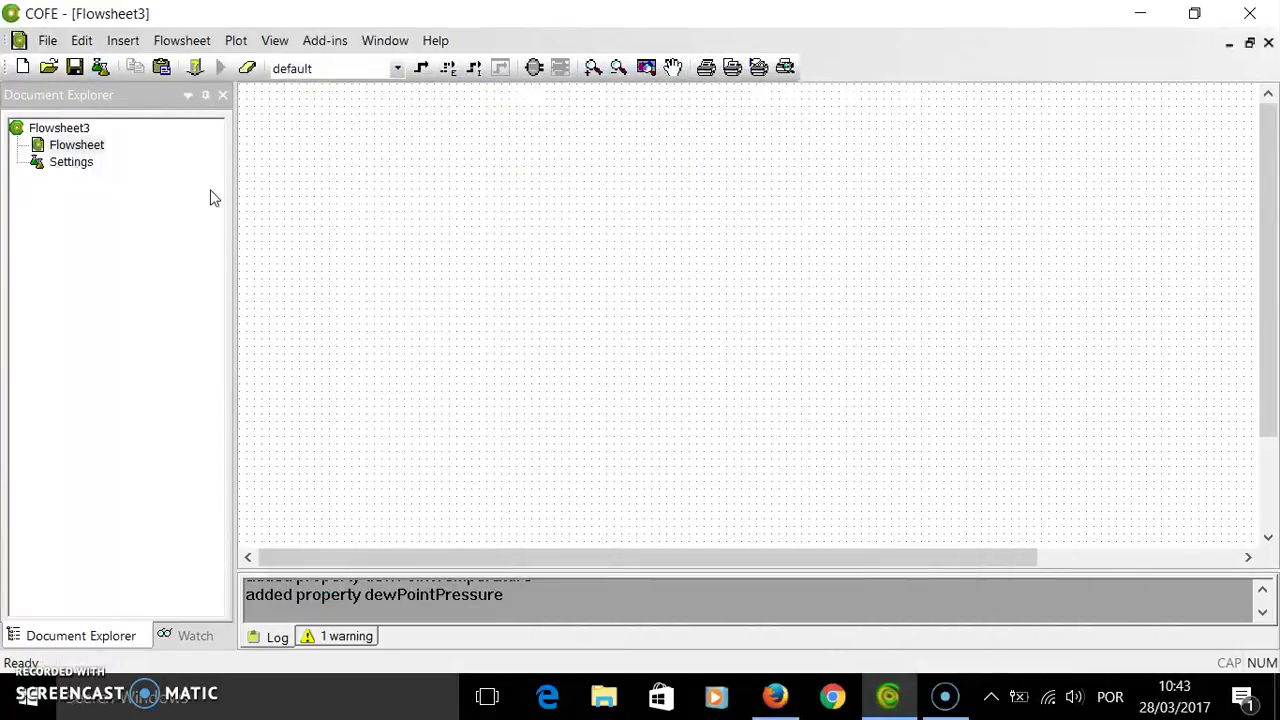
Insert a short horizontal material stream in the upper-left area of the empty flowsheet.
click(421, 67)
click(266, 201)
click(367, 203)
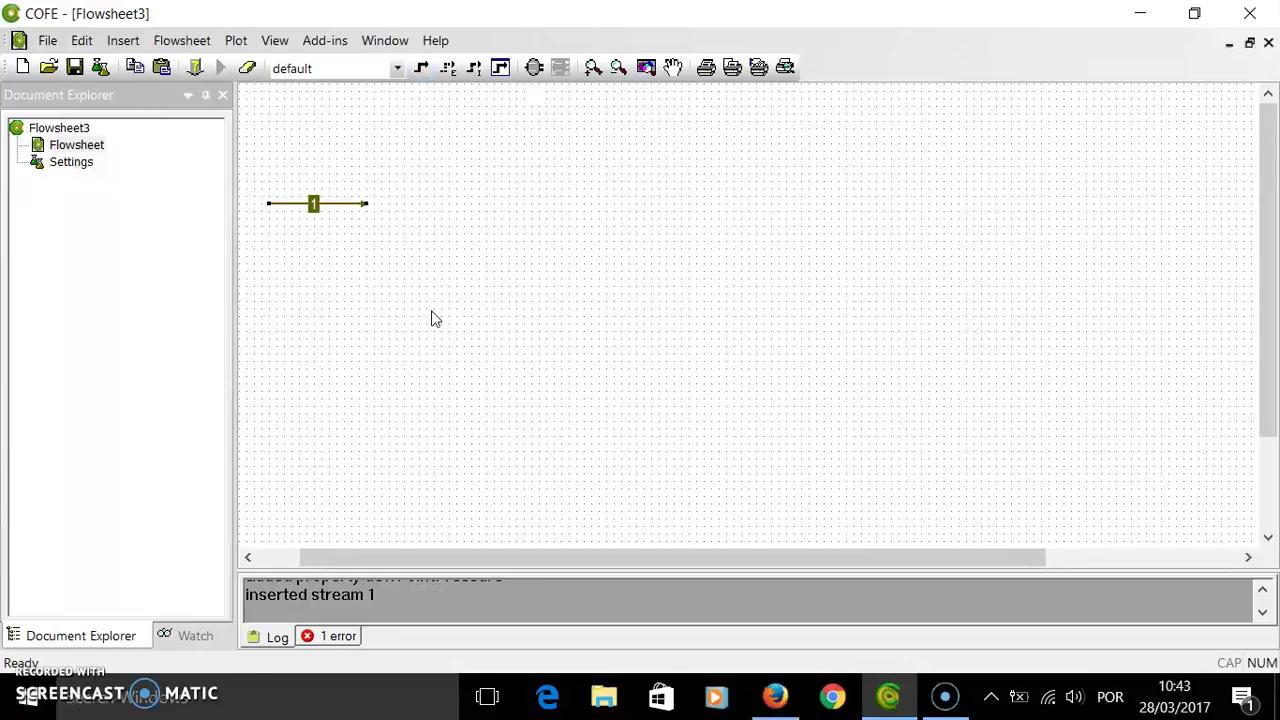
Open the data of stream 1 and set its pressure to 1 atm and temperature to 25 °C.
mouse_move(297, 211)
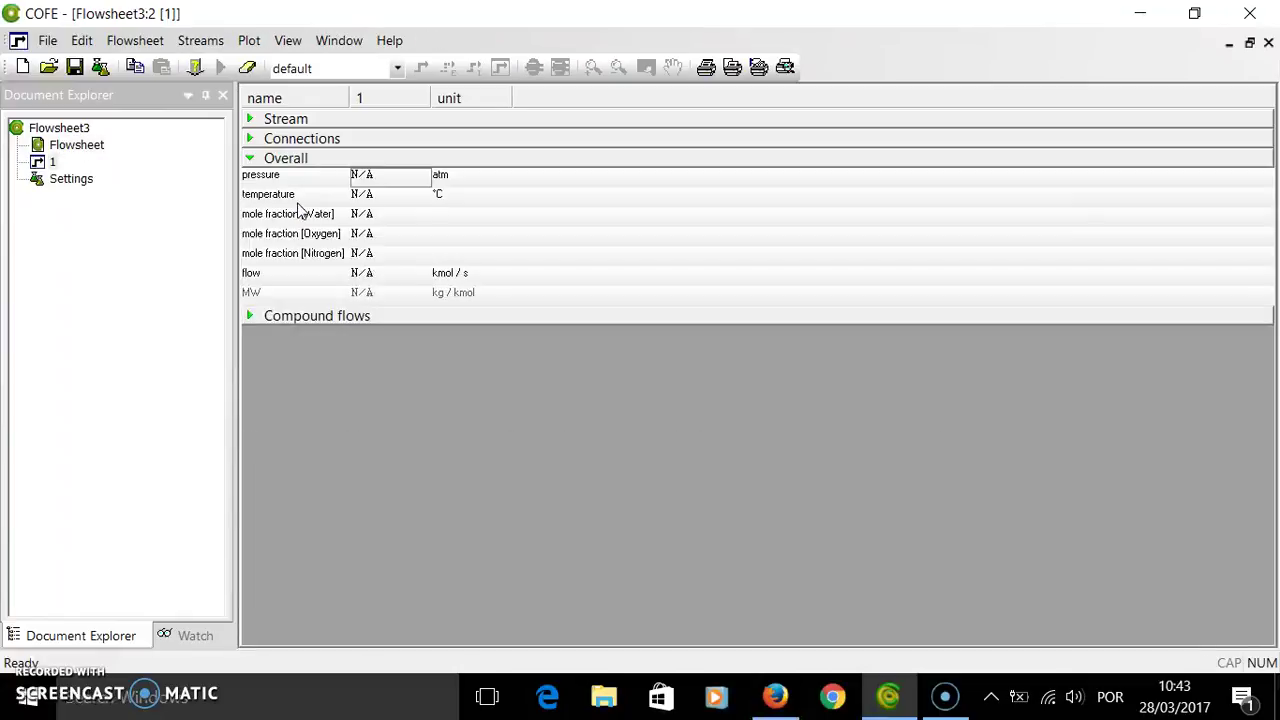
double_click(300, 207)
click(371, 176)
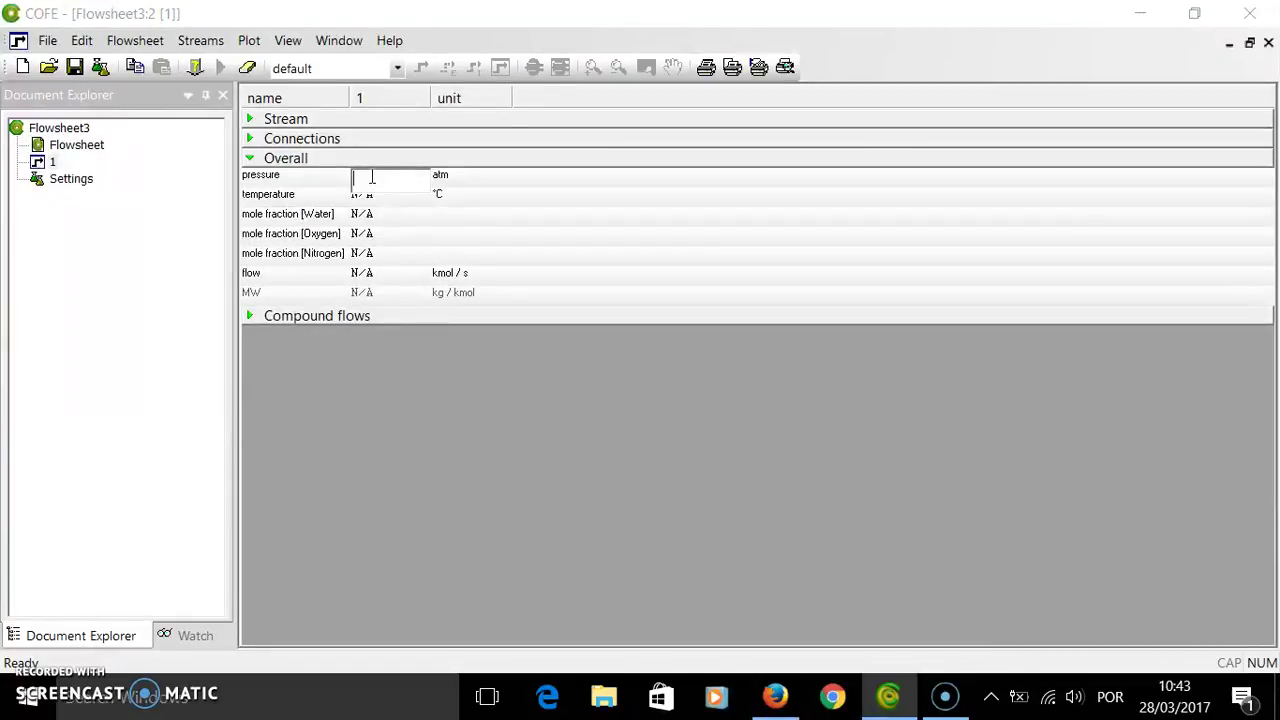
text(1)
key(Return)
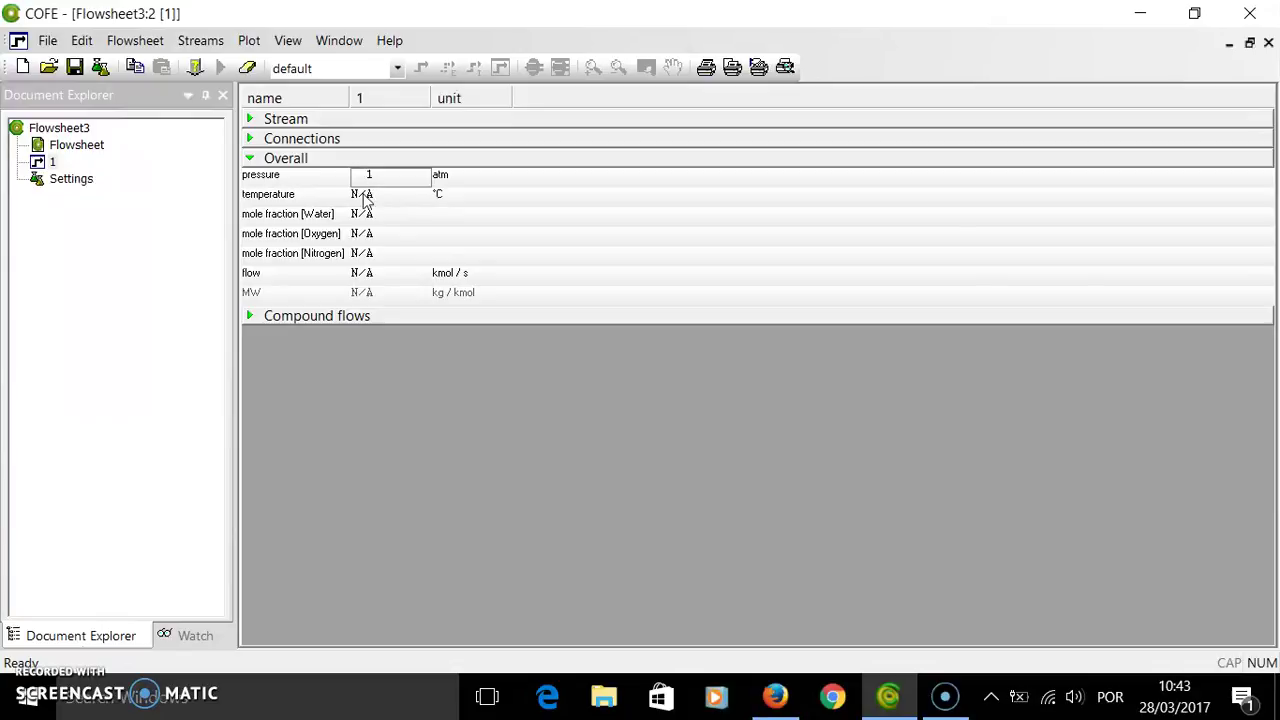
click(364, 195)
text(25)
key(Return)
Set stream 1's mole fractions to 1 for water and 0 for oxygen, and its flow to 100 kmol/s.
click(366, 215)
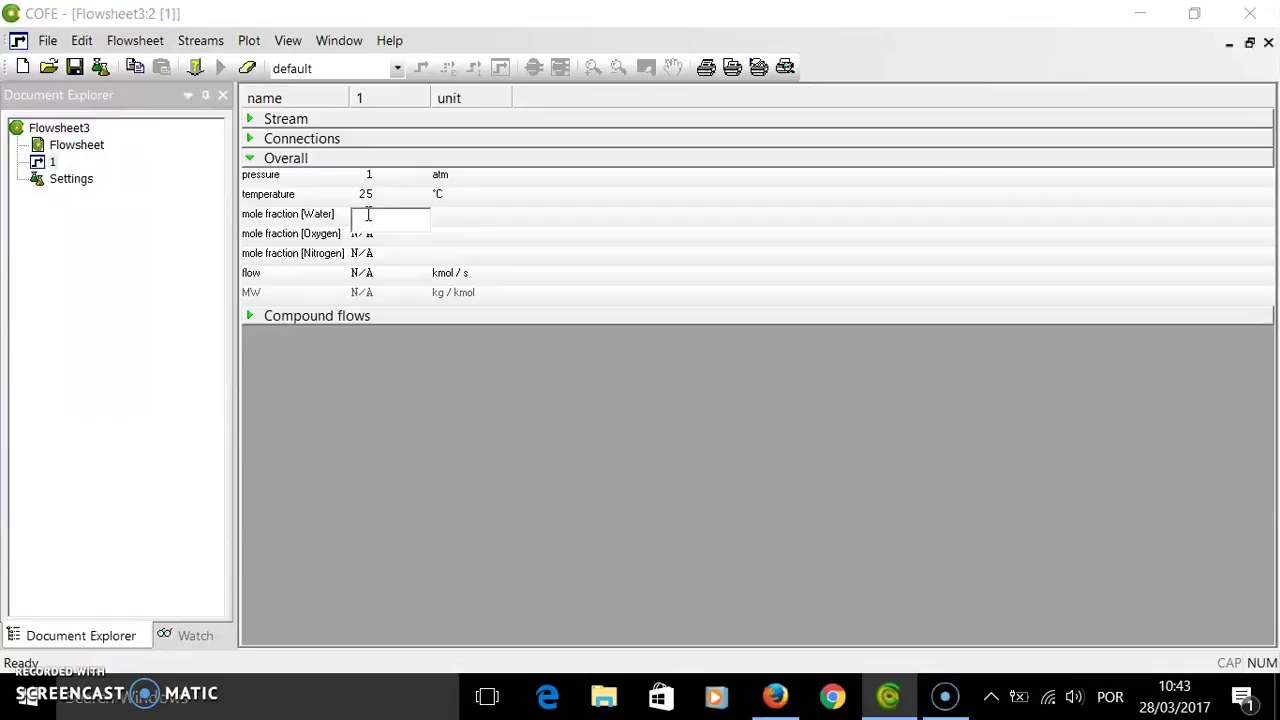
text(1)
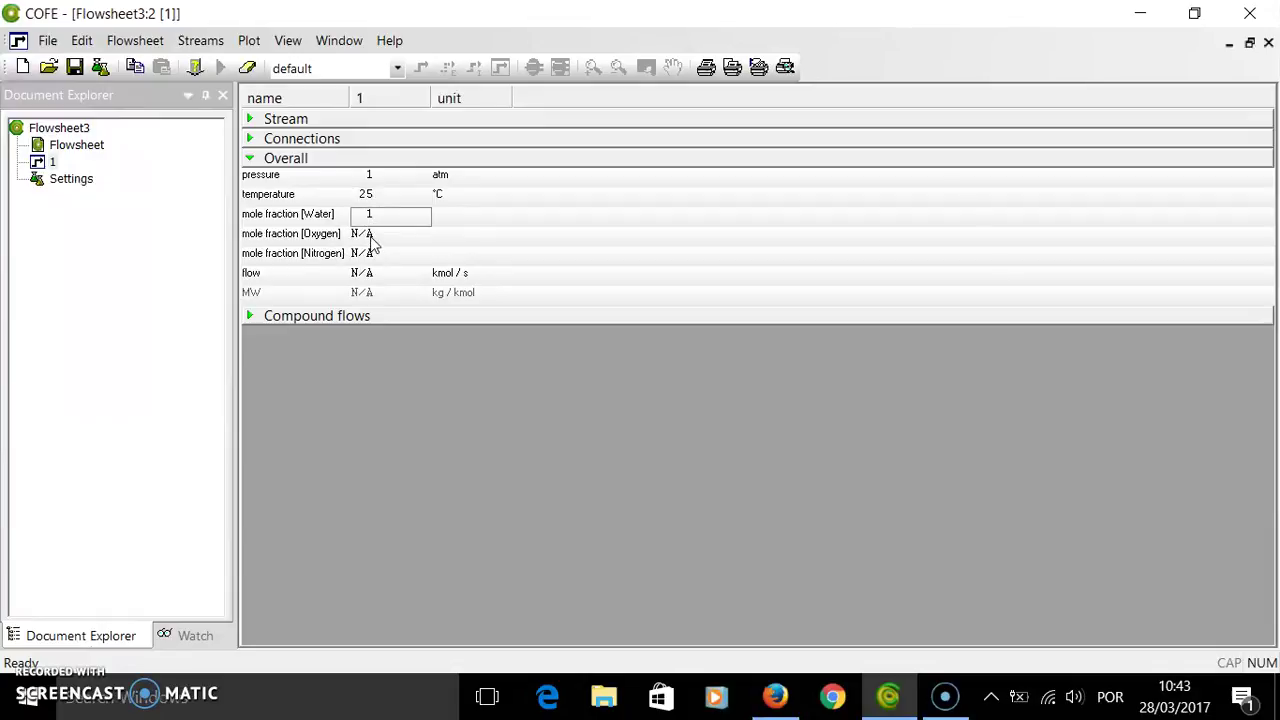
click(372, 235)
key(Return)
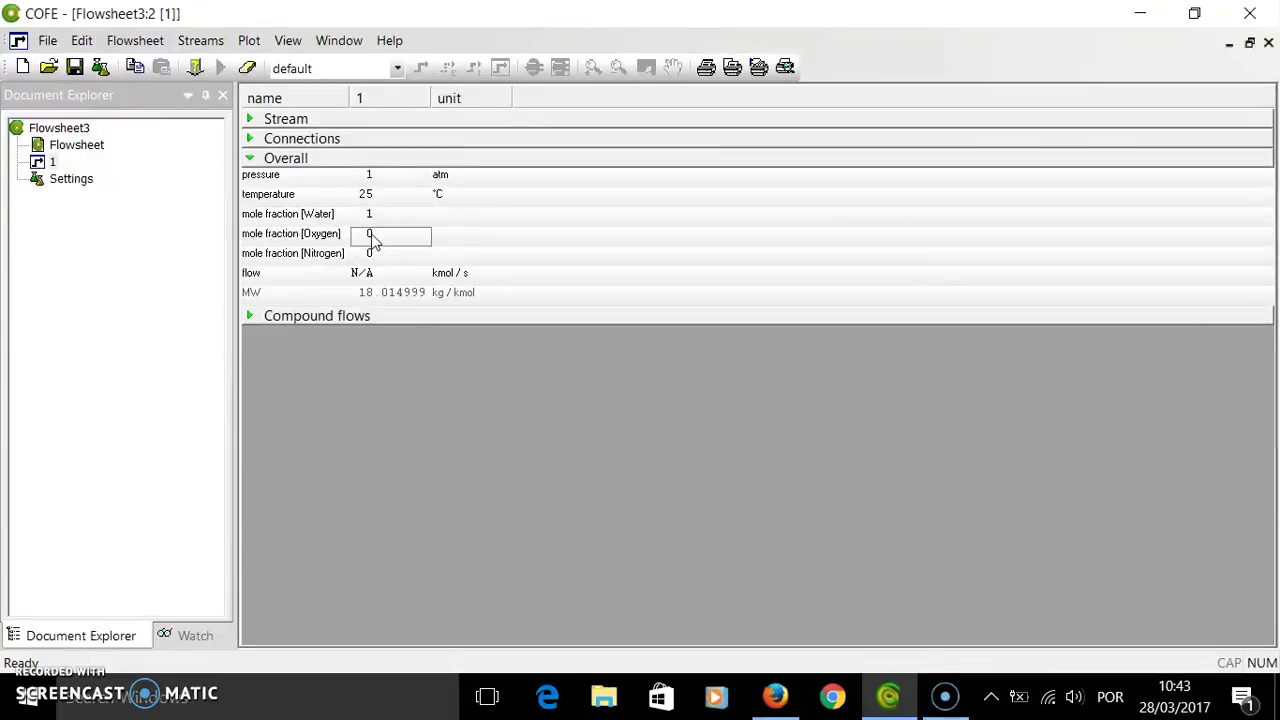
click(365, 276)
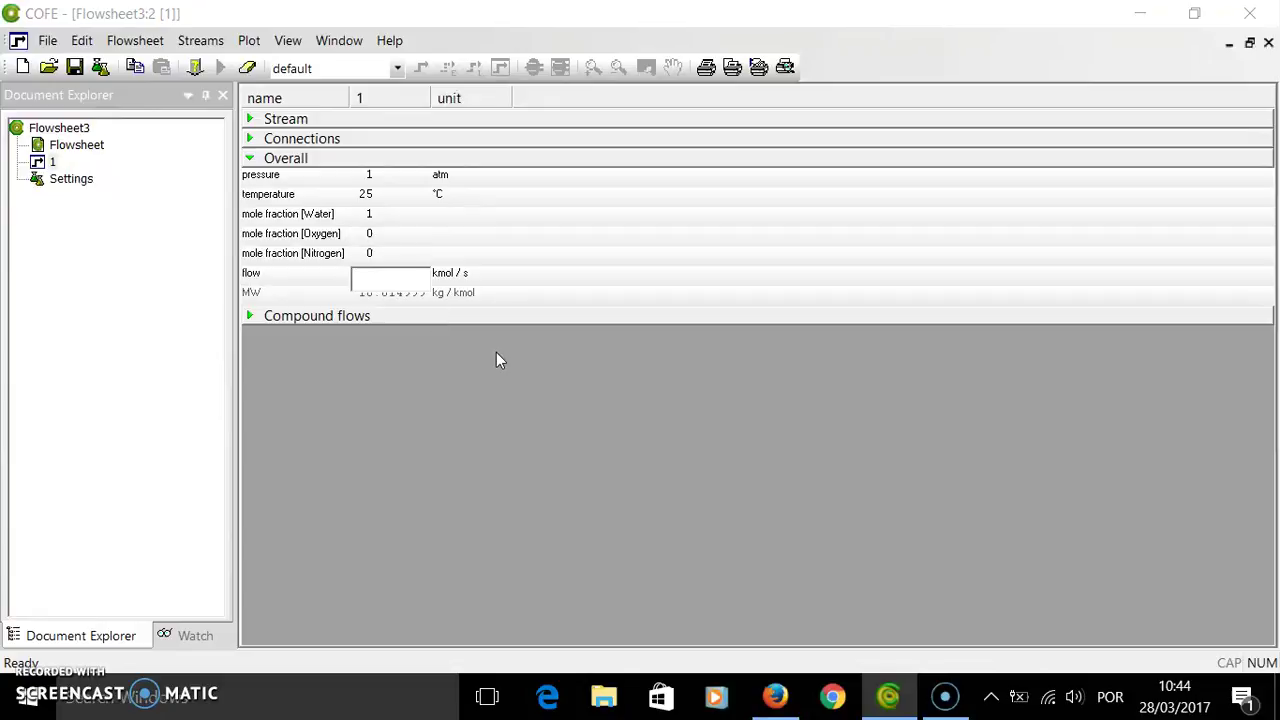
text(100)
key(Return)
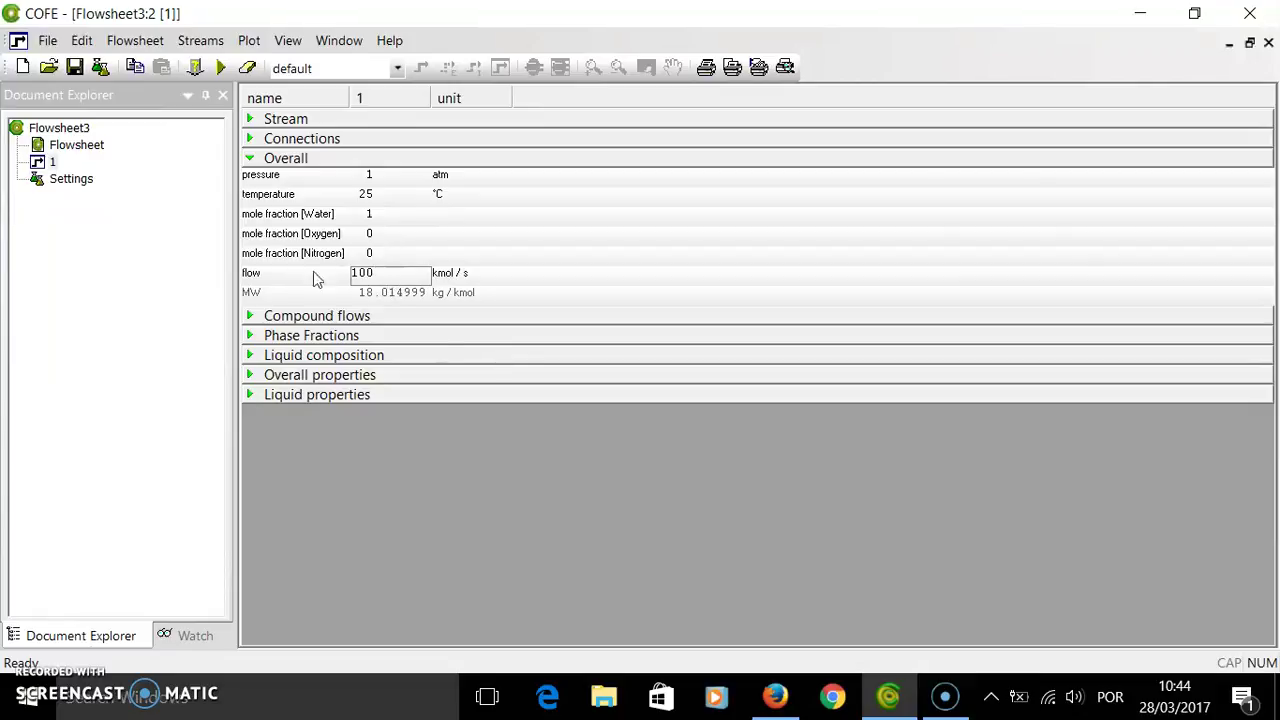
Check the phase fractions of stream 1, and return to the flowsheet to solve it.
click(250, 336)
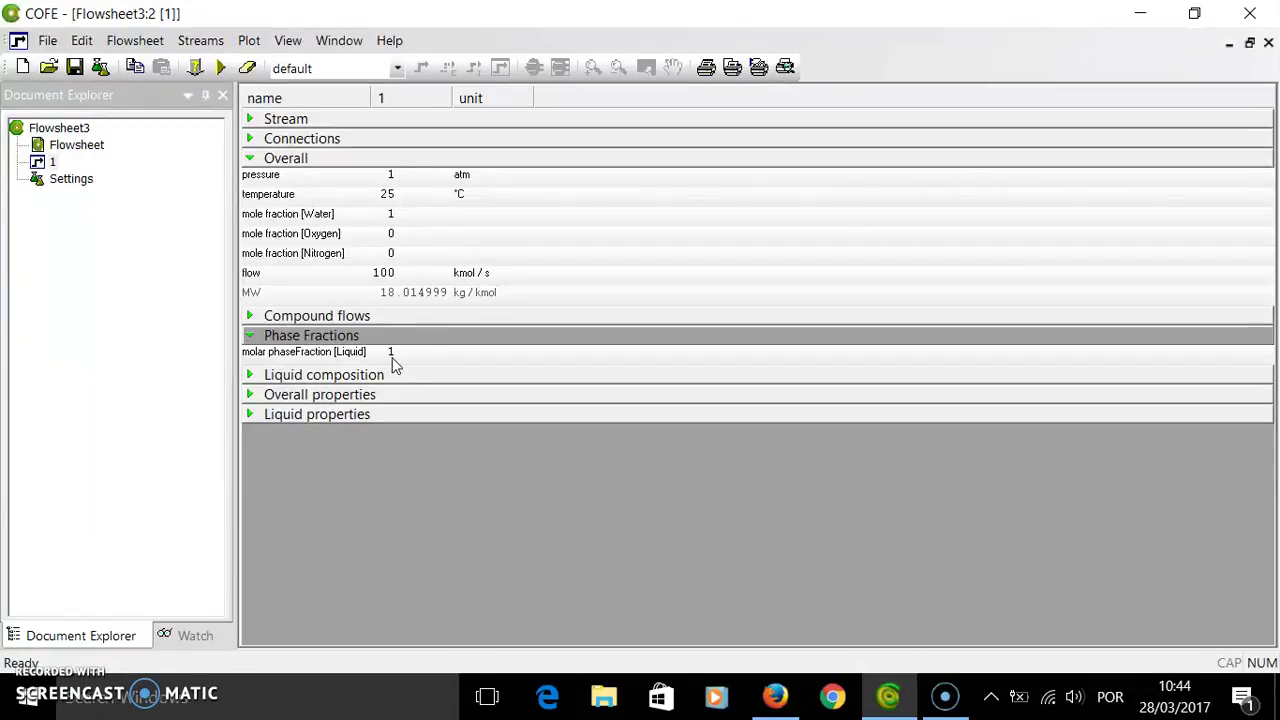
double_click(86, 146)
click(221, 68)
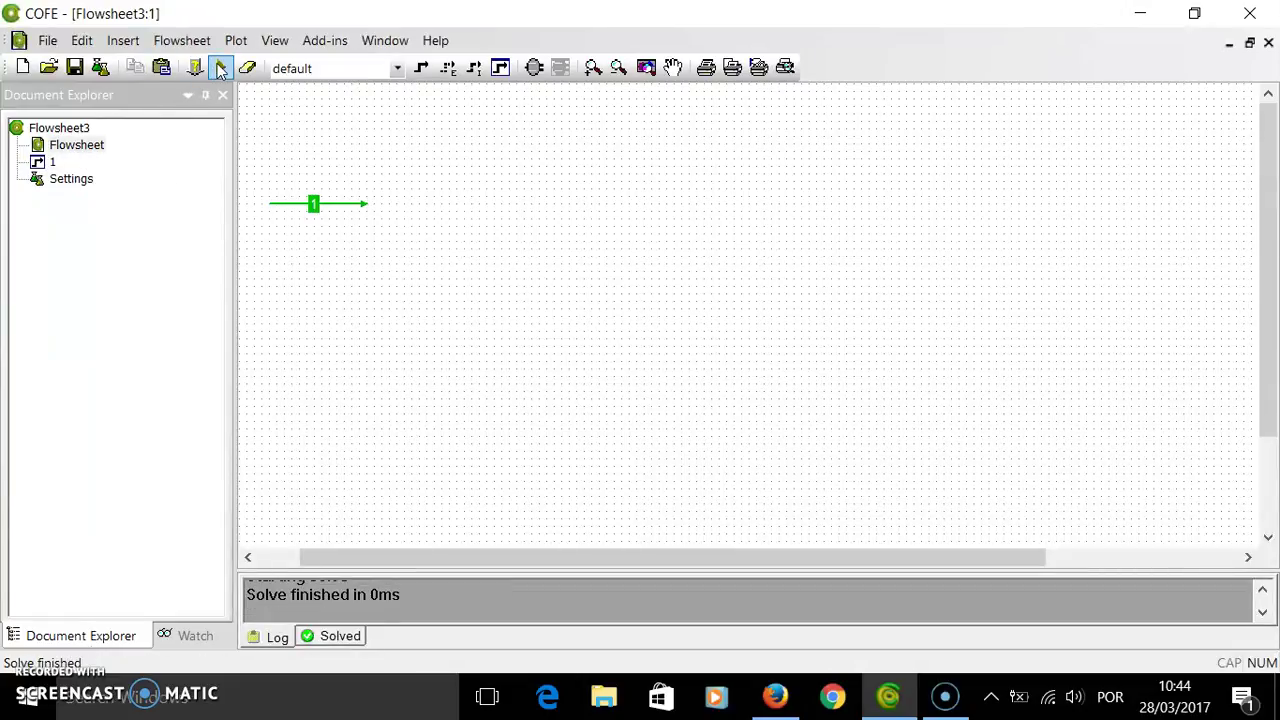
Insert a second horizontal material stream of the same length directly below stream 1.
click(421, 68)
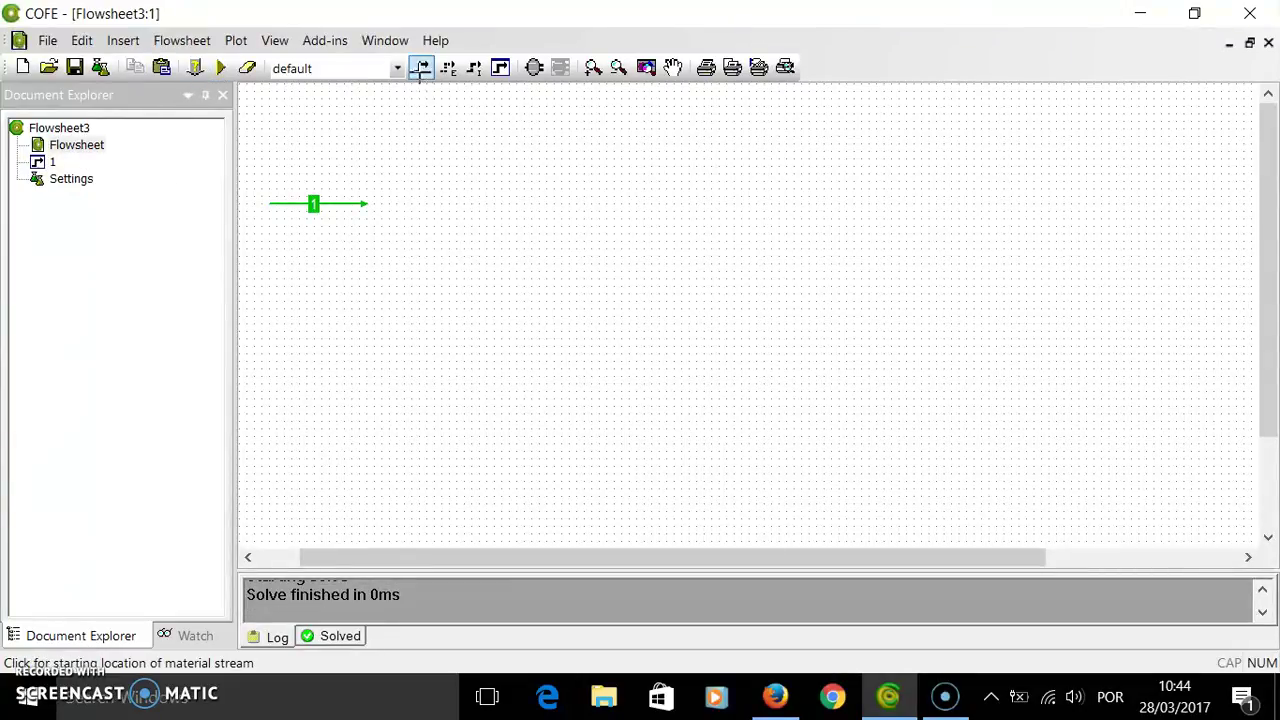
click(268, 264)
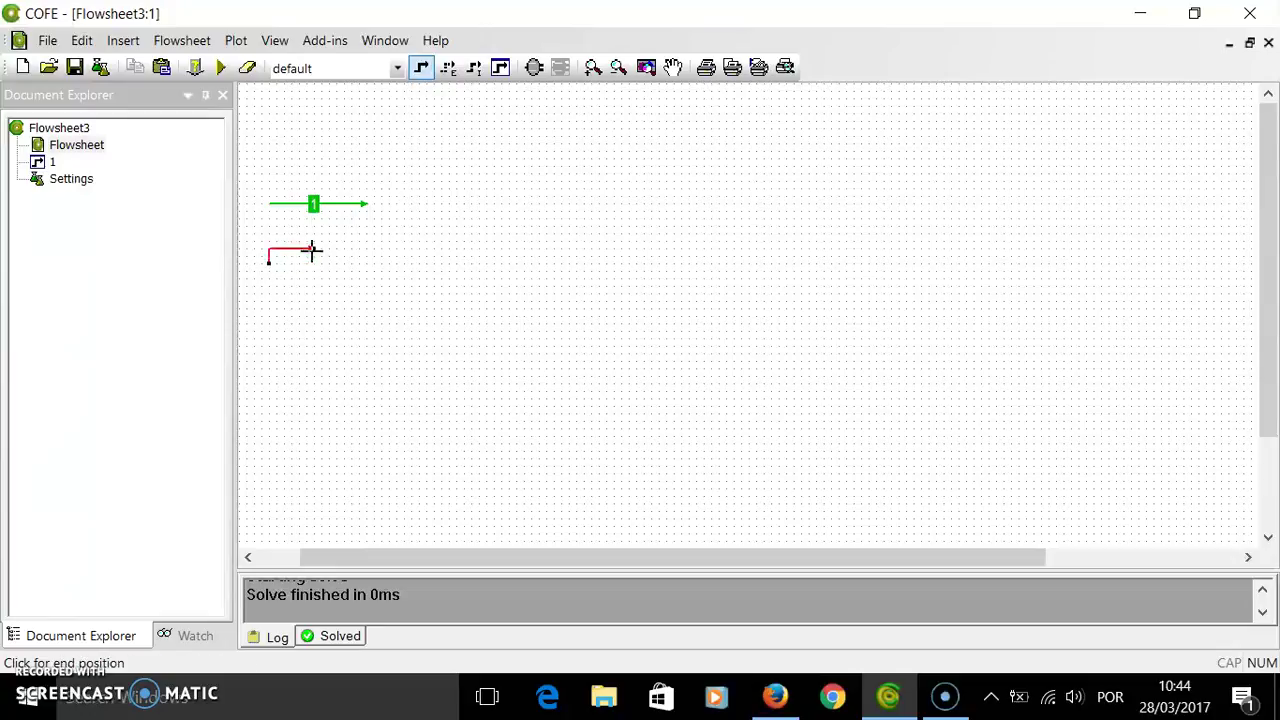
click(365, 263)
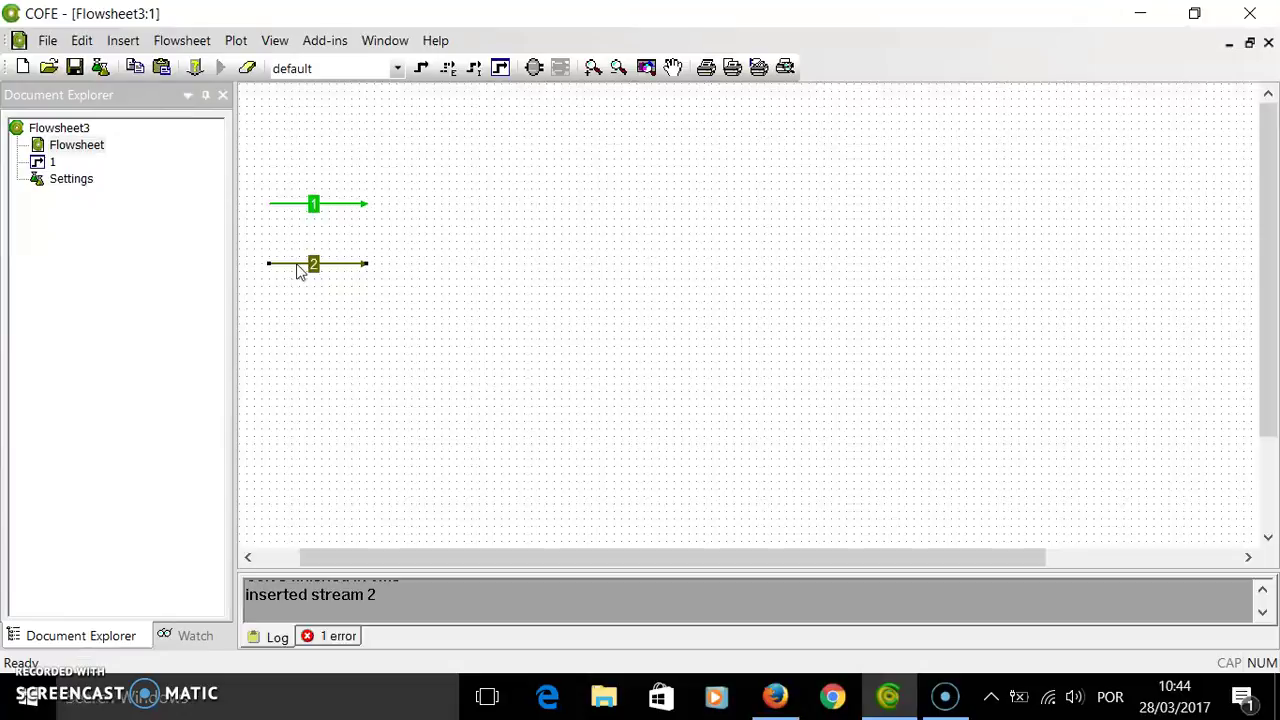
Open the data of stream 2 and set its pressure to 1 atm and temperature to 25 °C.
double_click(297, 267)
click(373, 177)
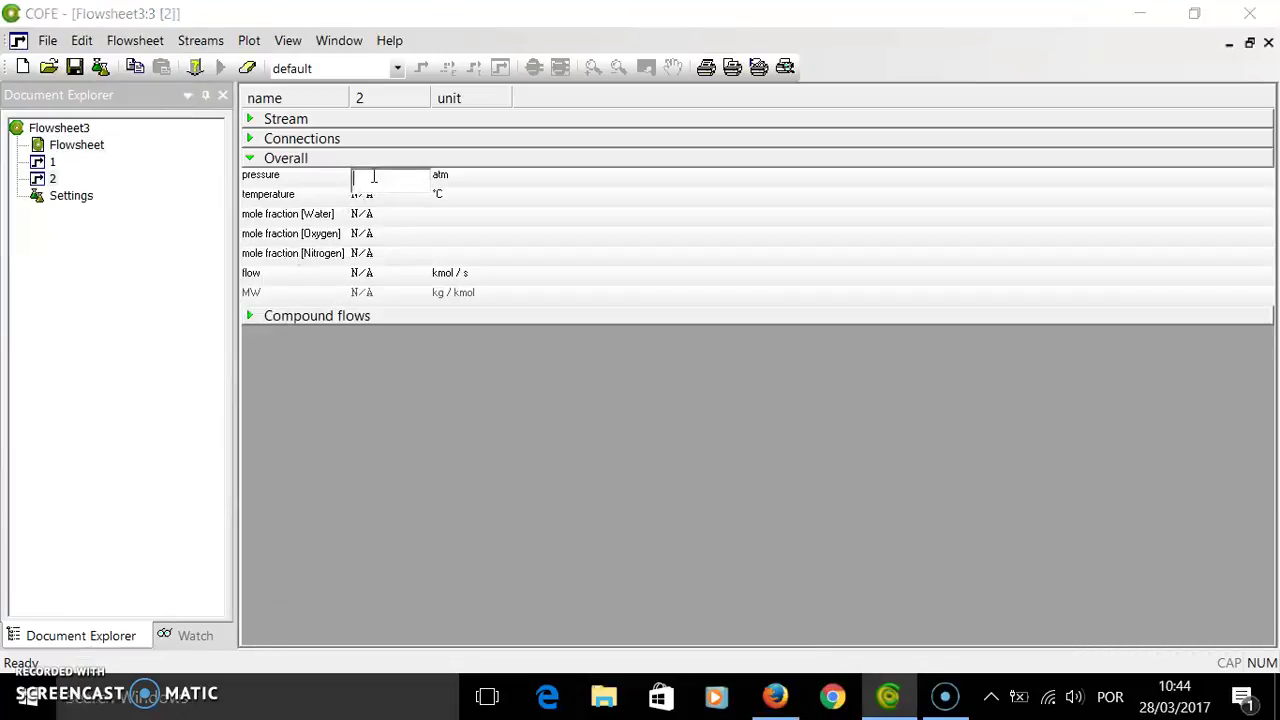
text(1)
key(Return)
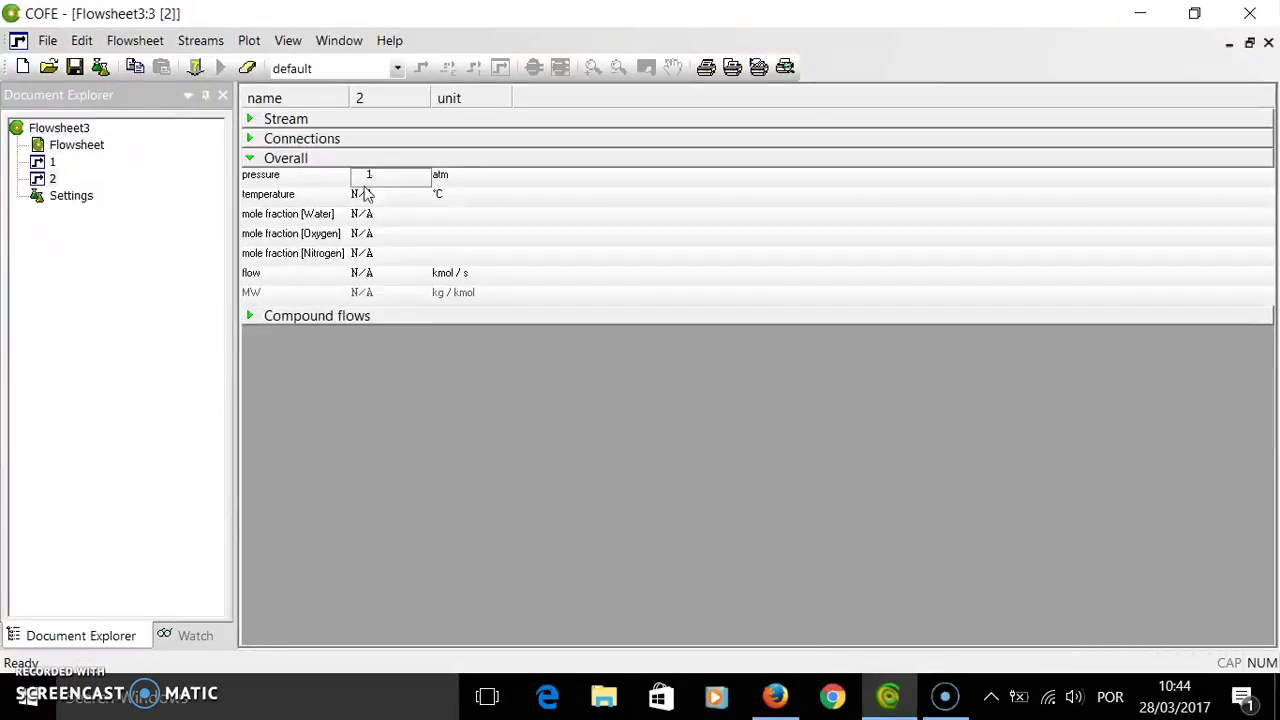
click(363, 201)
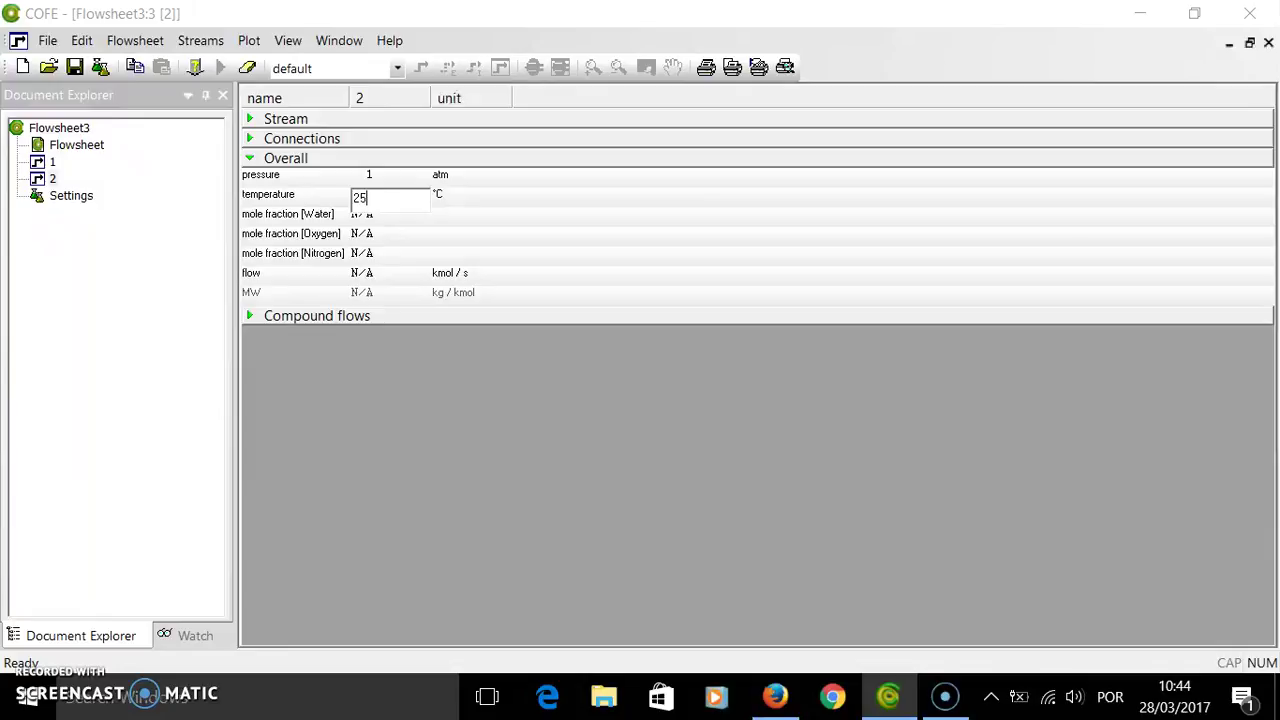
text(25)
key(Return)
Set stream 2's mole fractions to 0 for water and 0.21 for oxygen, and its flow to 100 kmol/s.
click(368, 217)
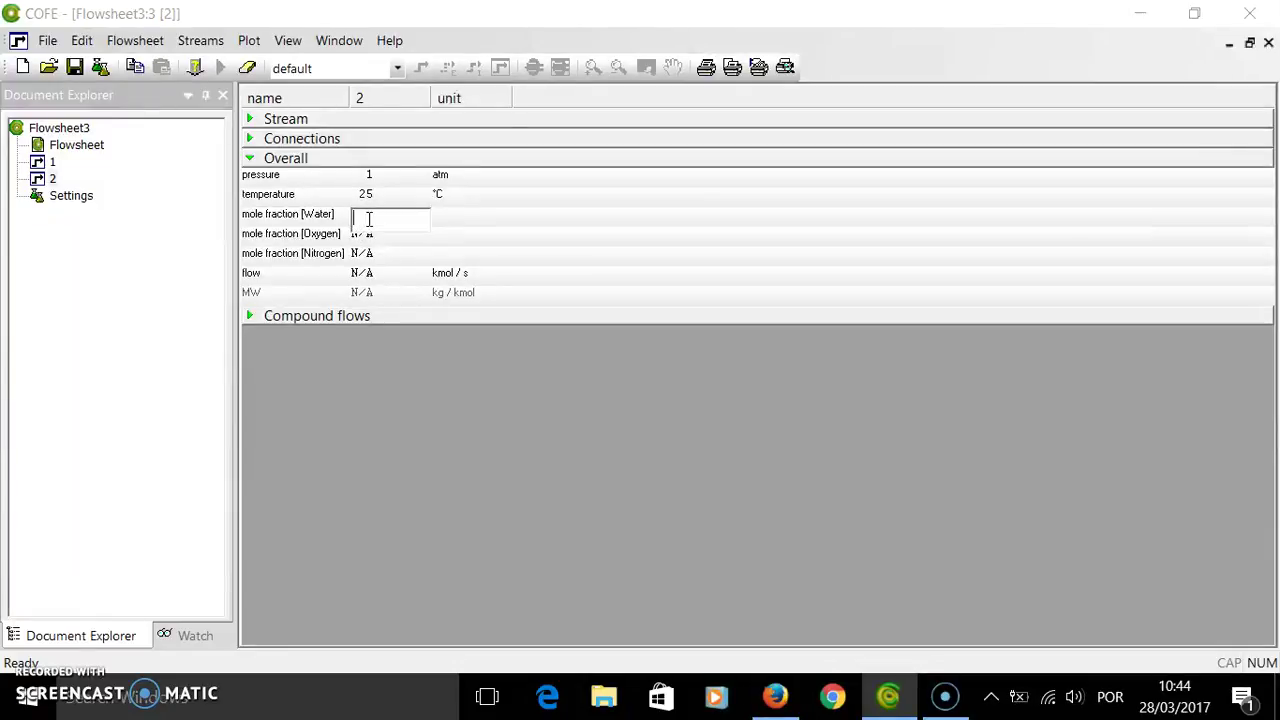
key(Return)
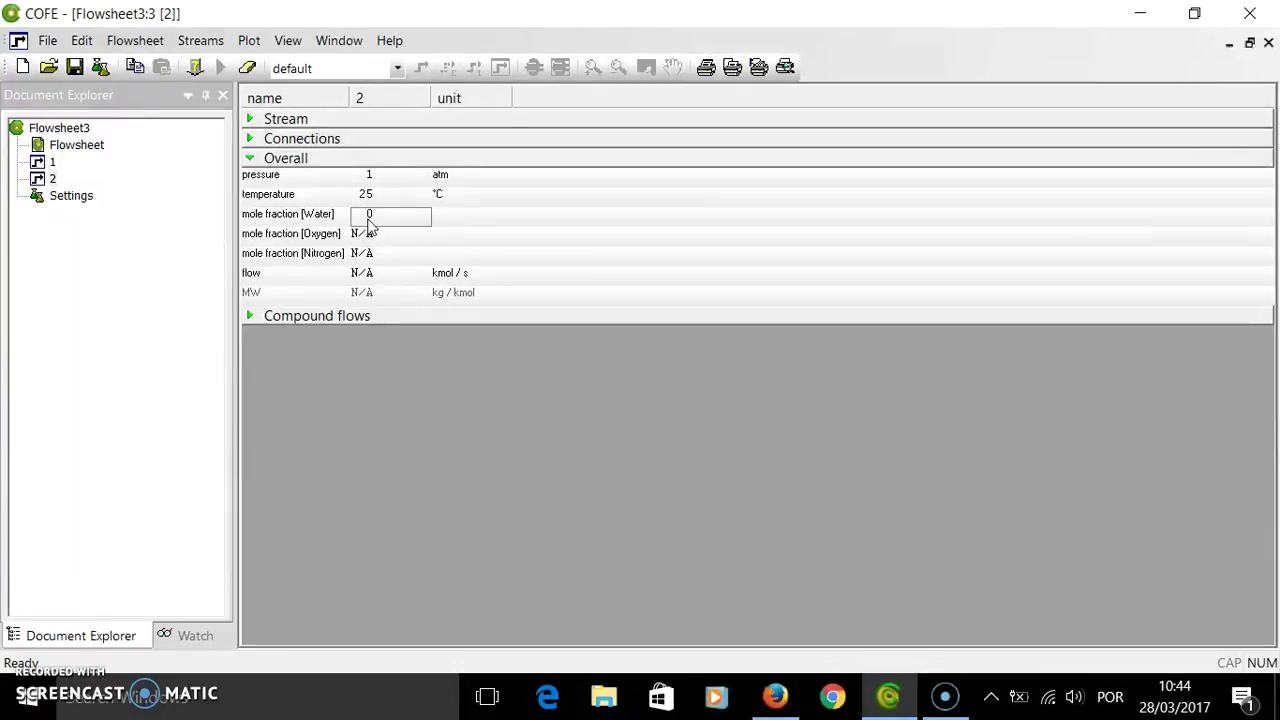
click(366, 234)
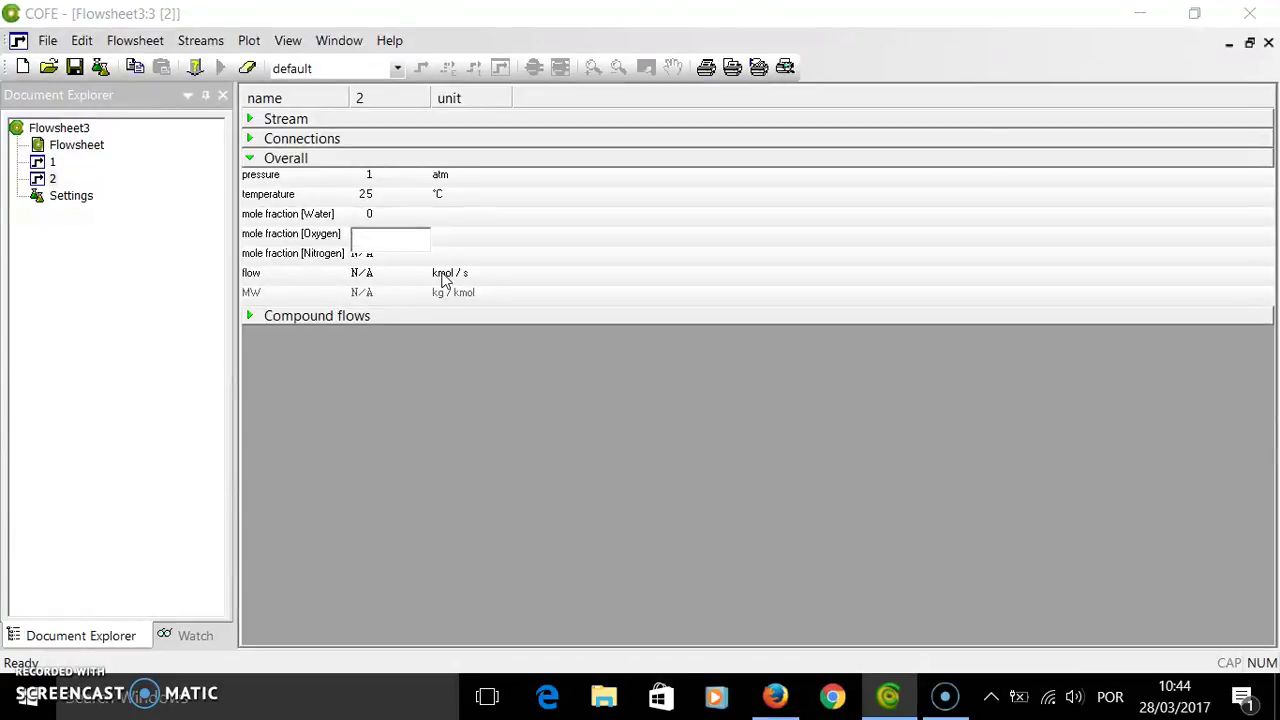
text(0.21)
key(Return)
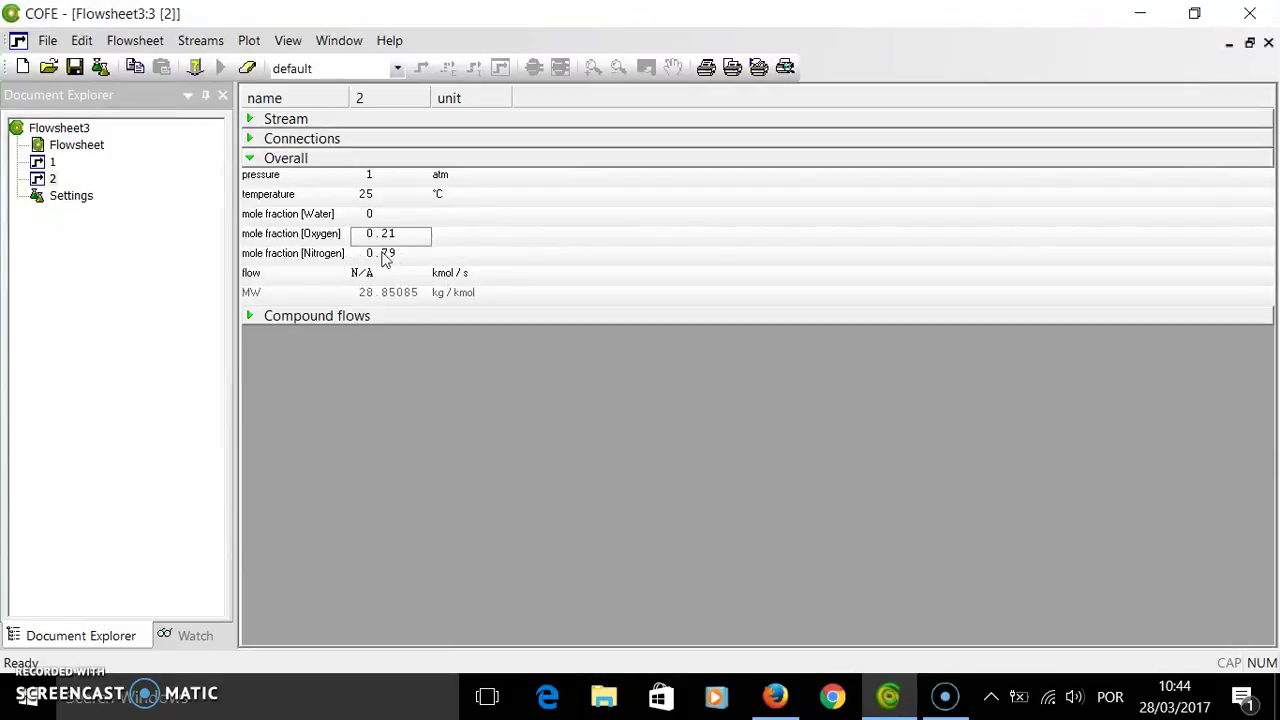
click(362, 274)
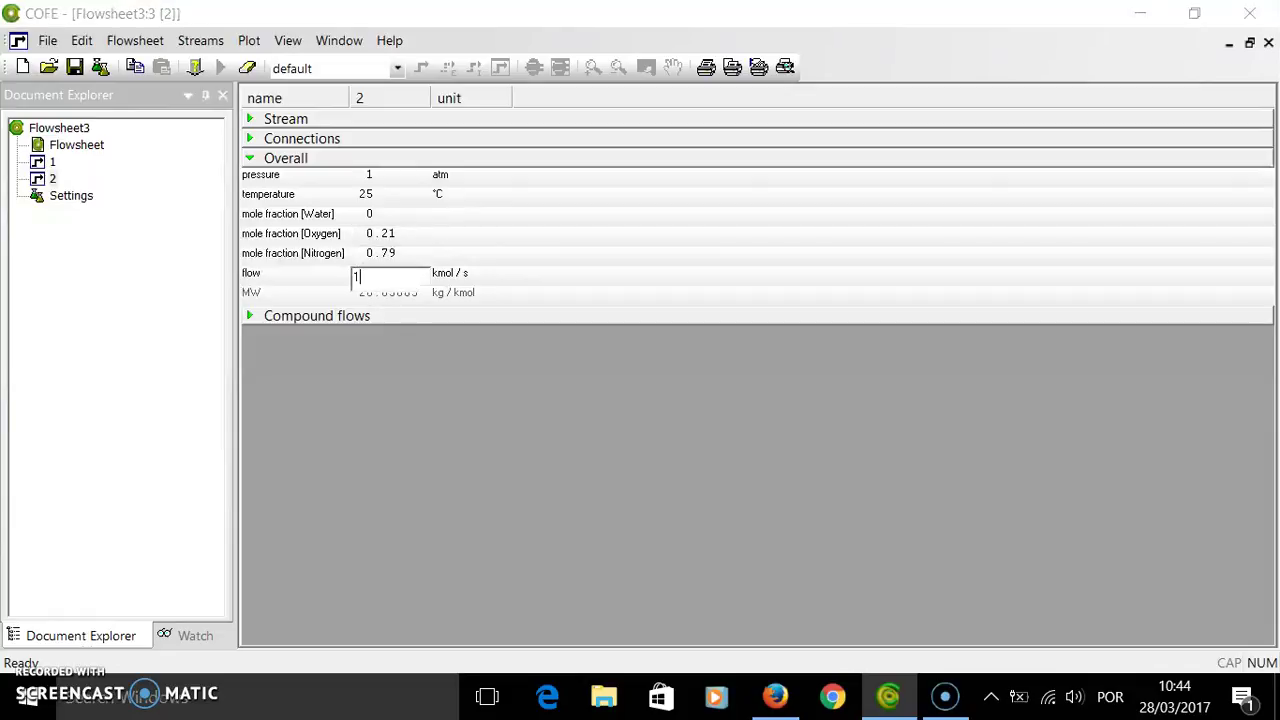
key(Return)
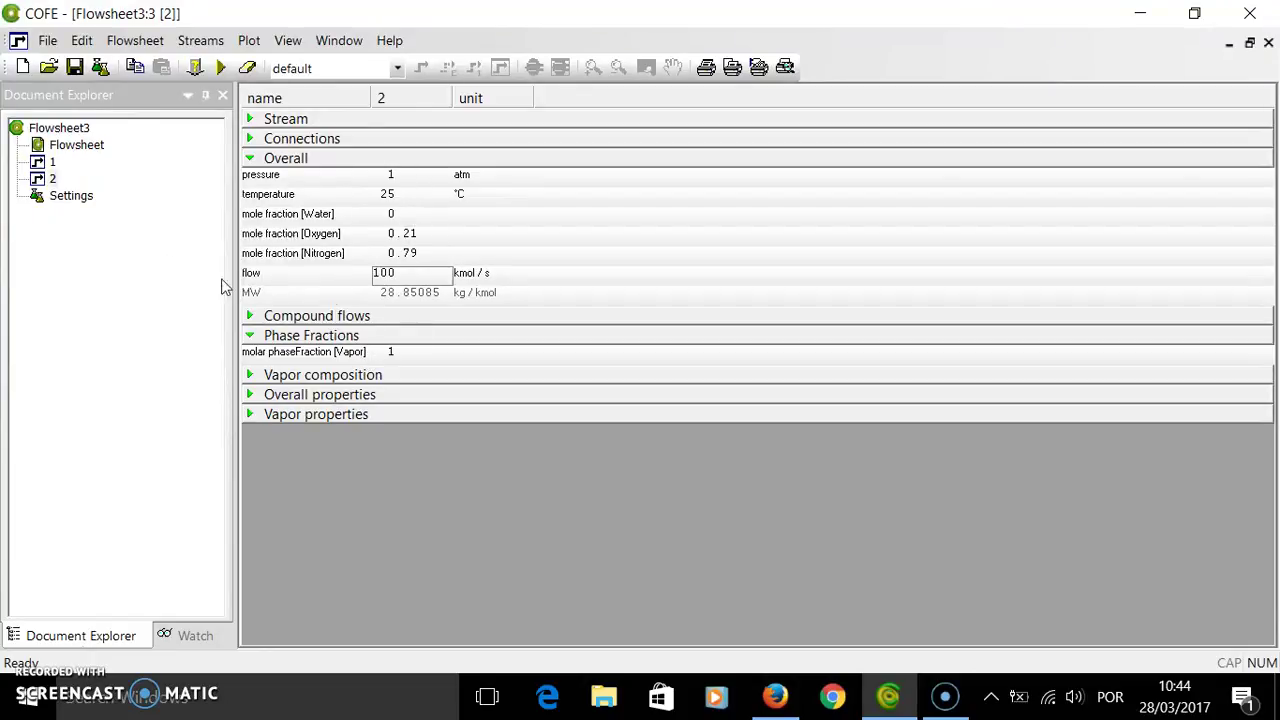
Return to the flowsheet and solve it with both feed streams specified.
double_click(76, 146)
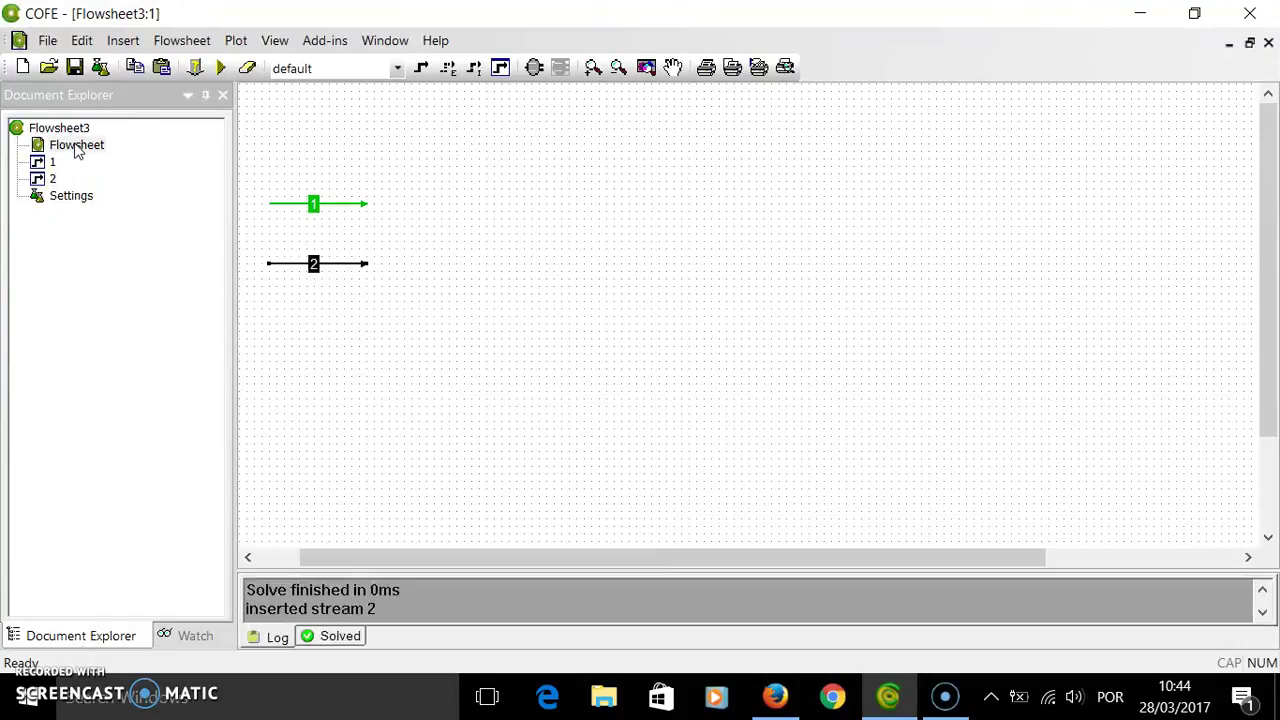
click(221, 67)
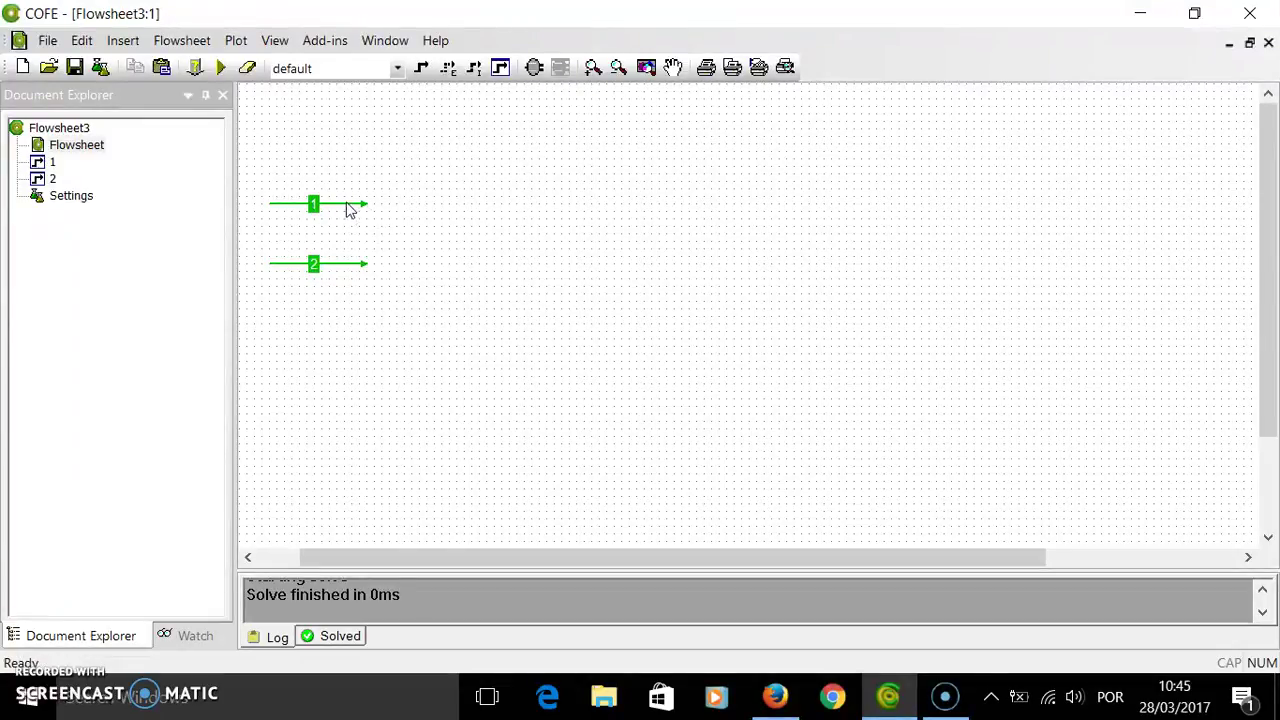
mouse_move(361, 268)
Insert a Mixer unit operation just downstream of streams 1 and 2, vertically centred between them.
click(534, 67)
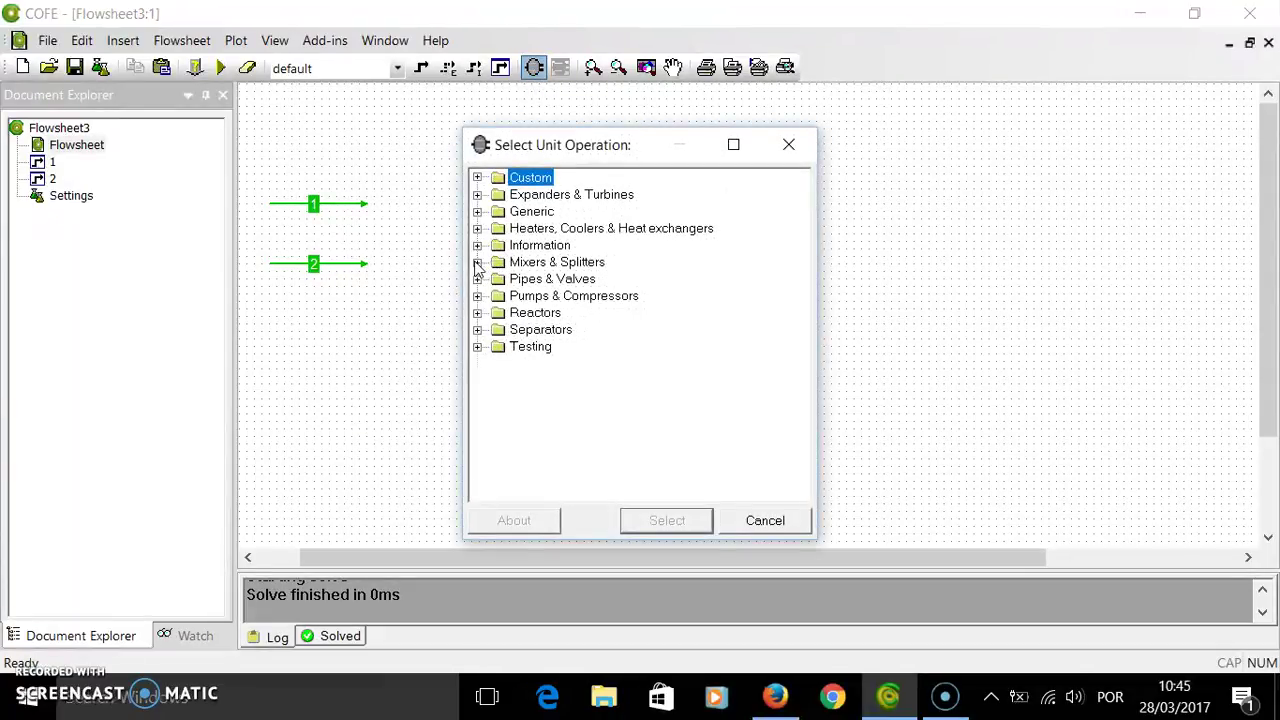
click(477, 262)
click(545, 331)
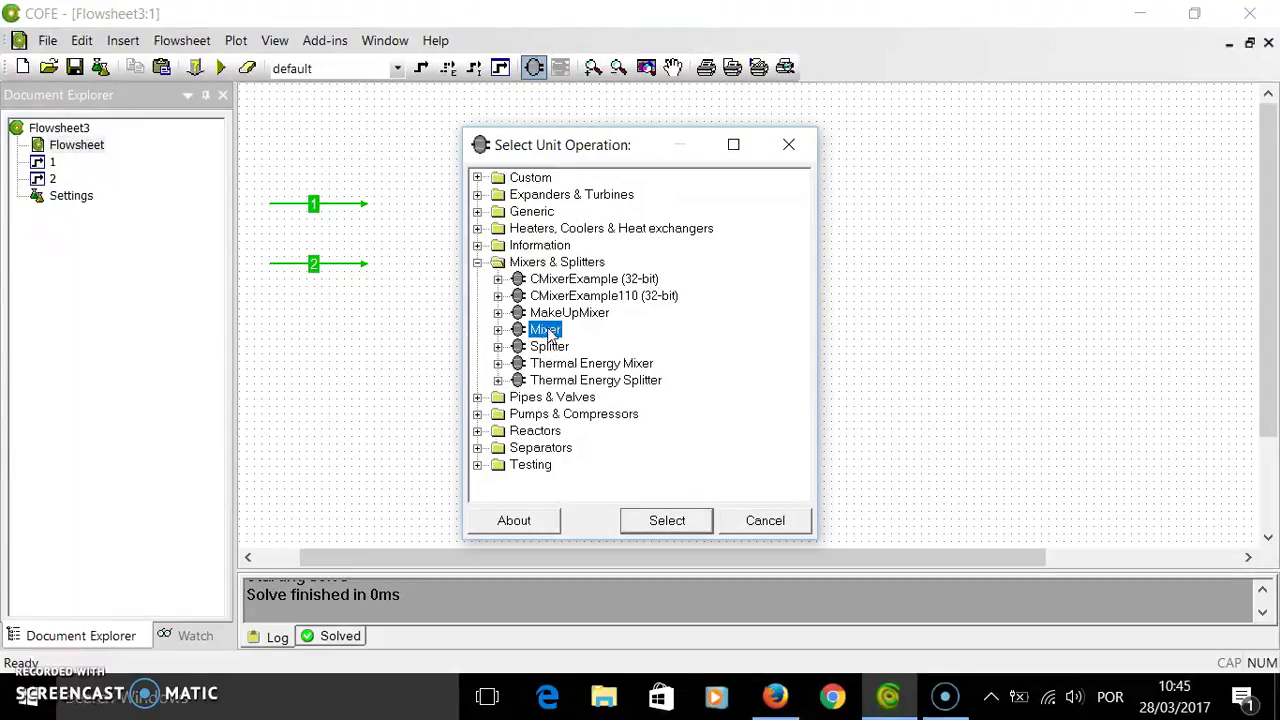
click(666, 521)
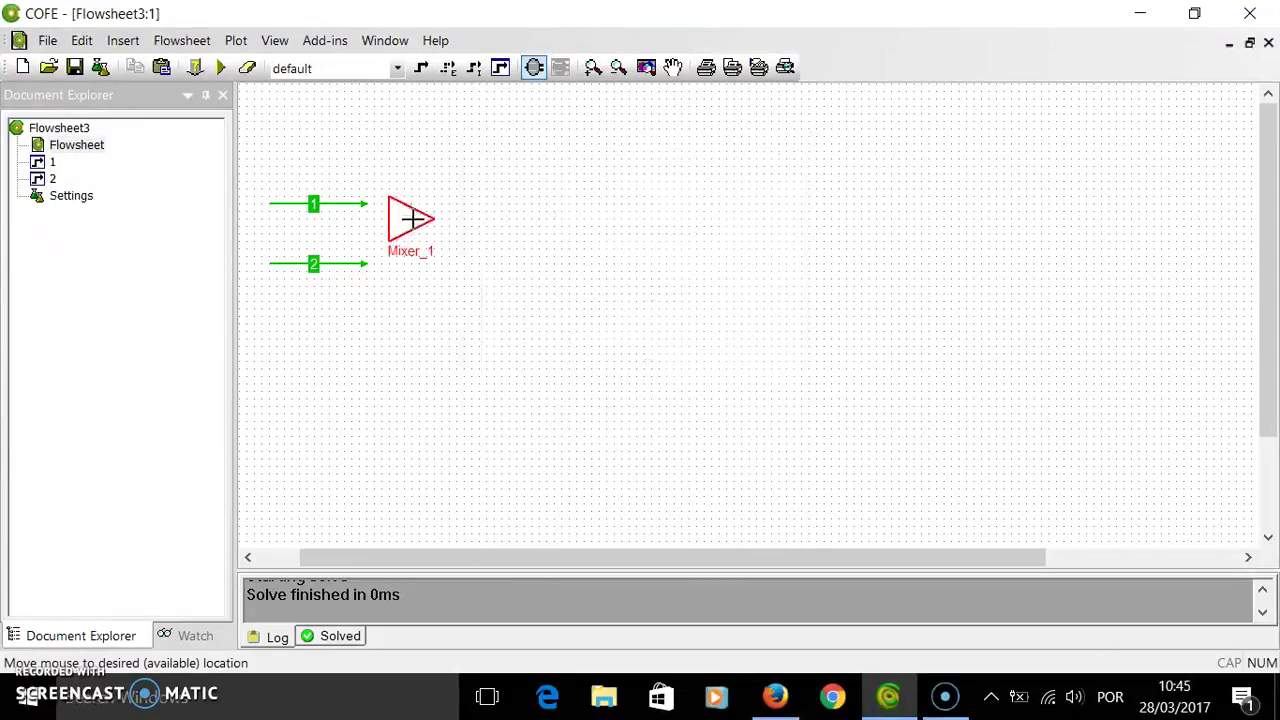
click(413, 229)
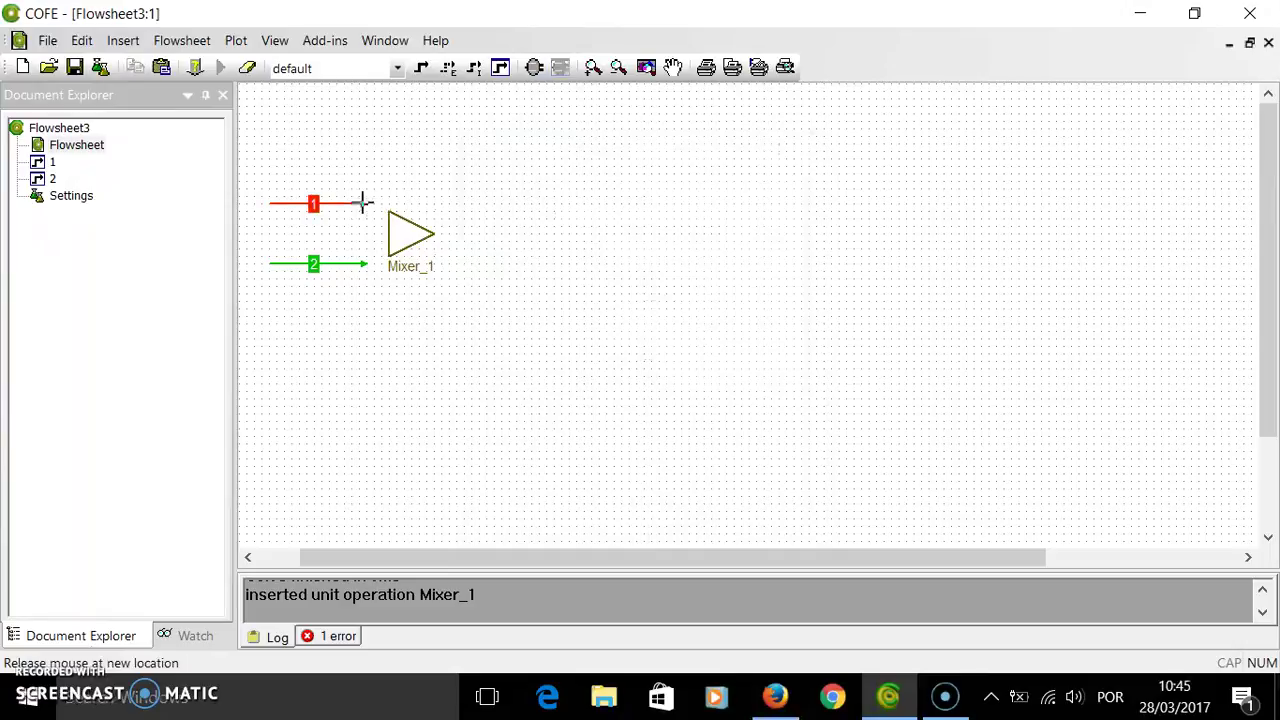
Connect stream 1 to Inlet 1 of the mixer and stream 2 to Inlet 2.
drag(366, 204, 389, 227)
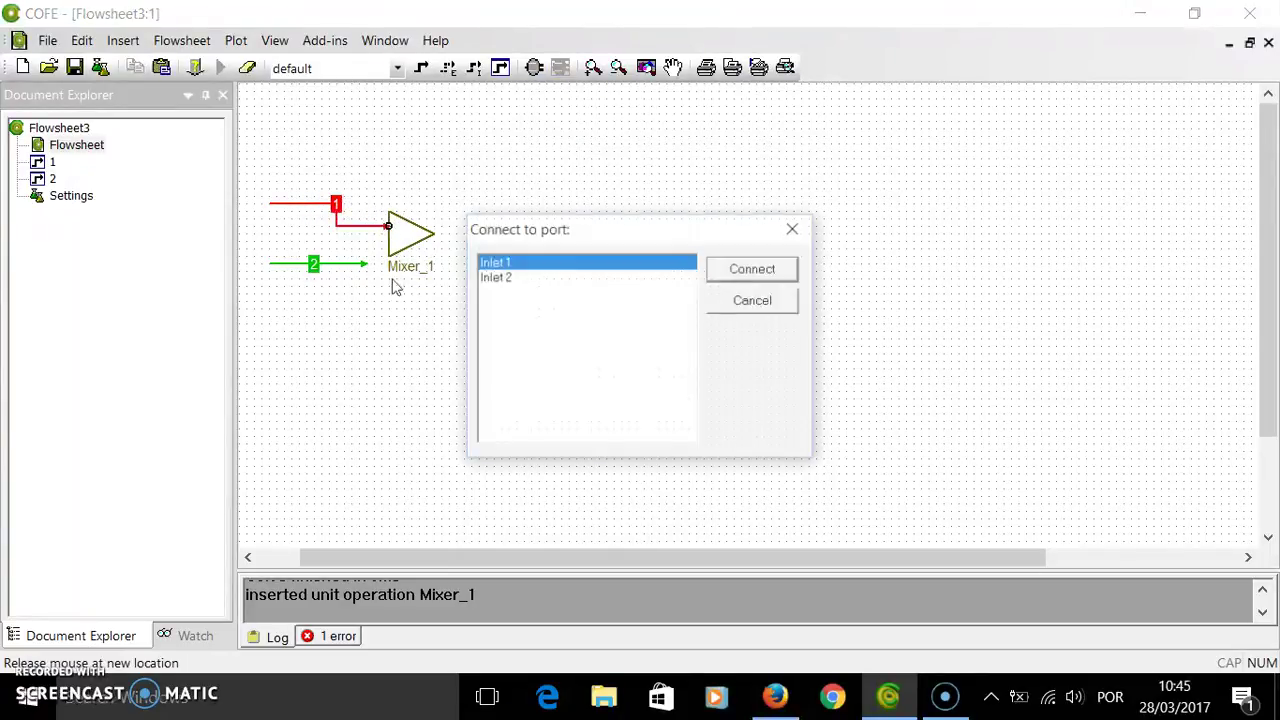
click(745, 268)
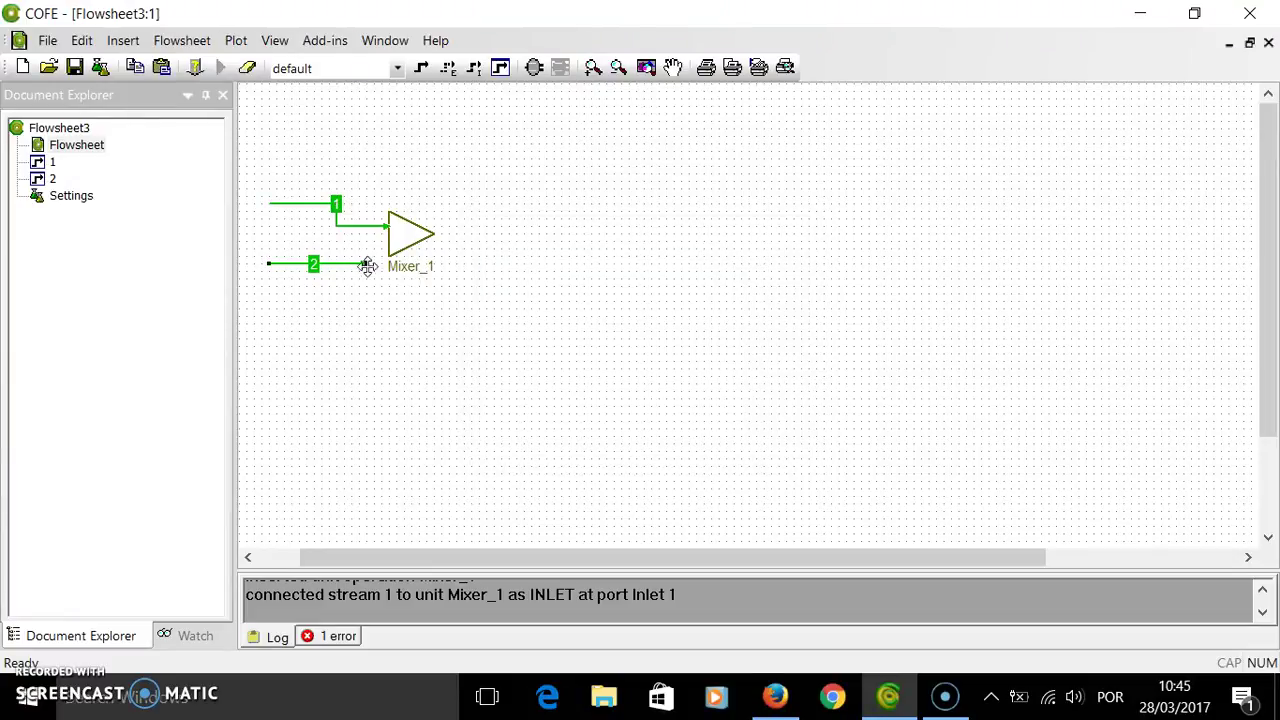
drag(363, 262, 389, 242)
click(449, 329)
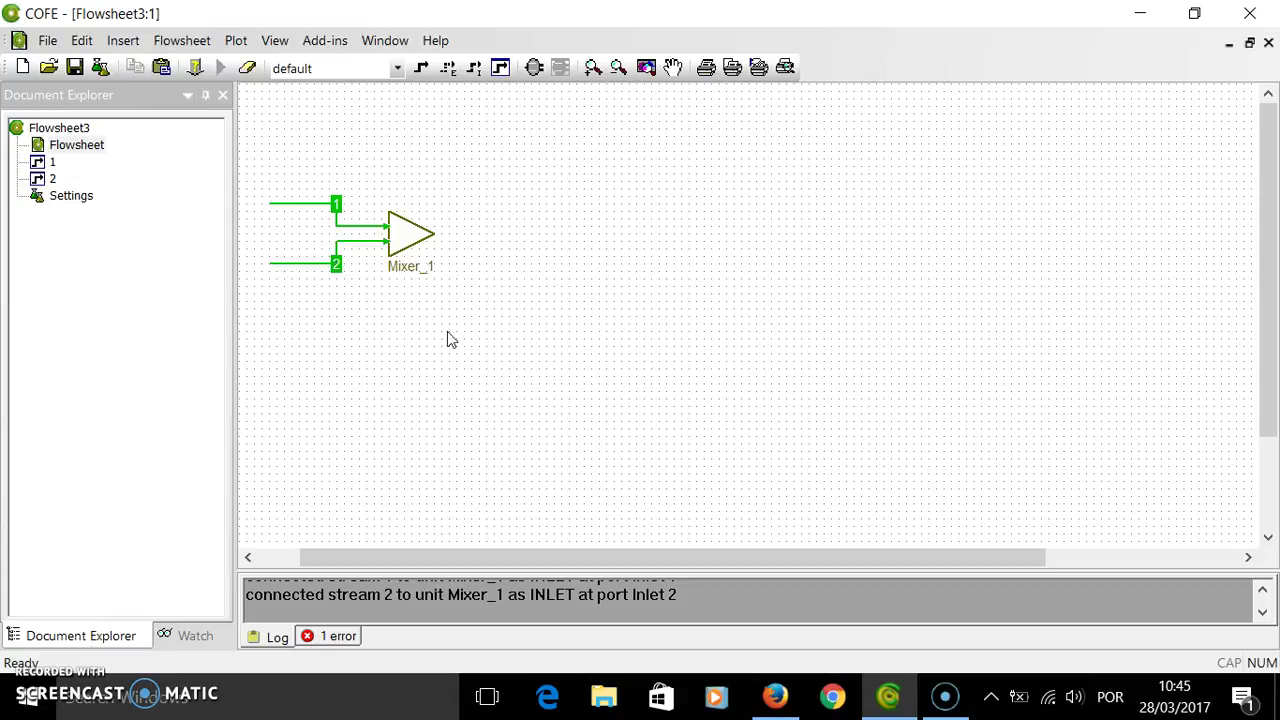
Rename the mixer as M-01.
click(405, 268)
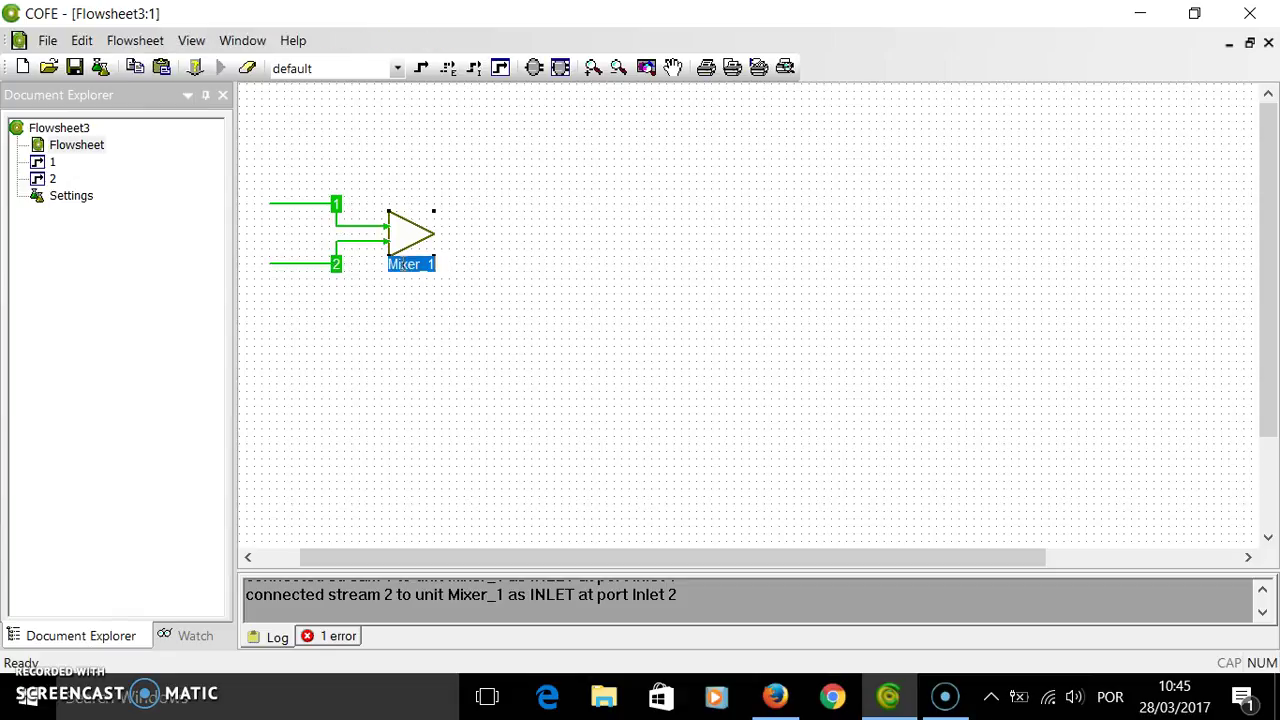
text(M-01)
key(Return)
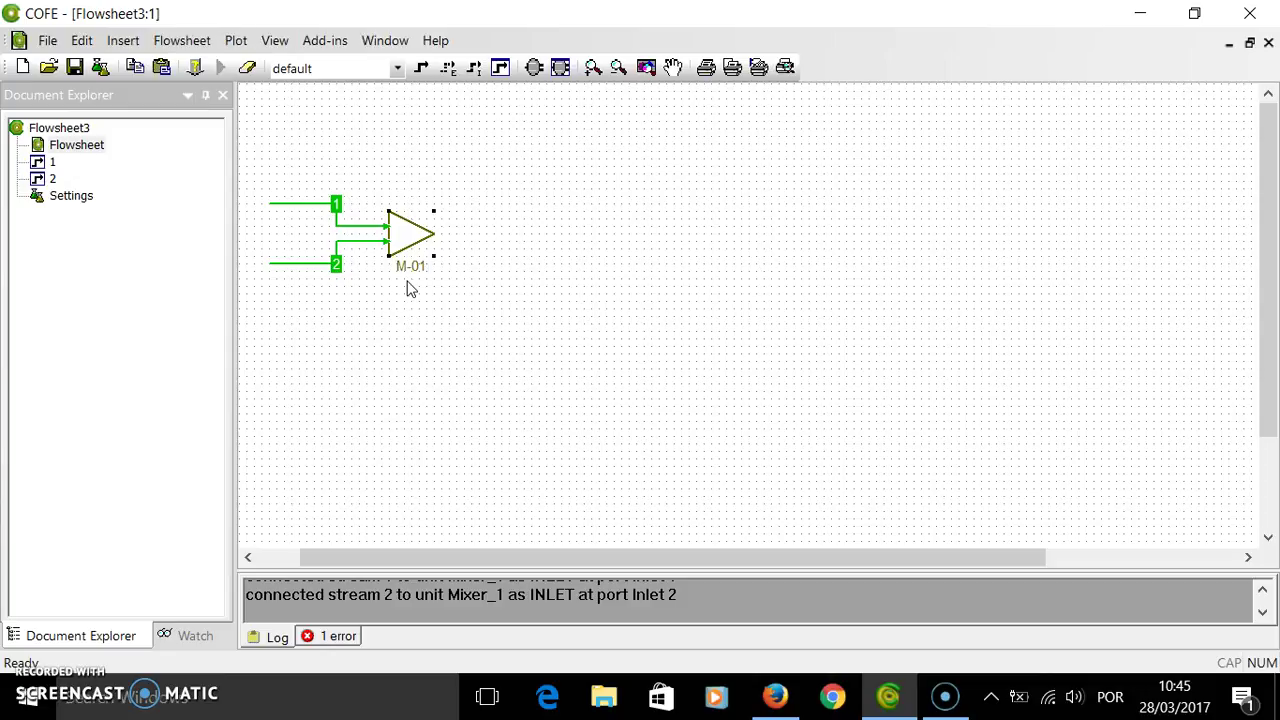
Insert a short horizontal material stream after mixer M-01 and connect its start to the mixer's outlet.
click(421, 67)
click(449, 234)
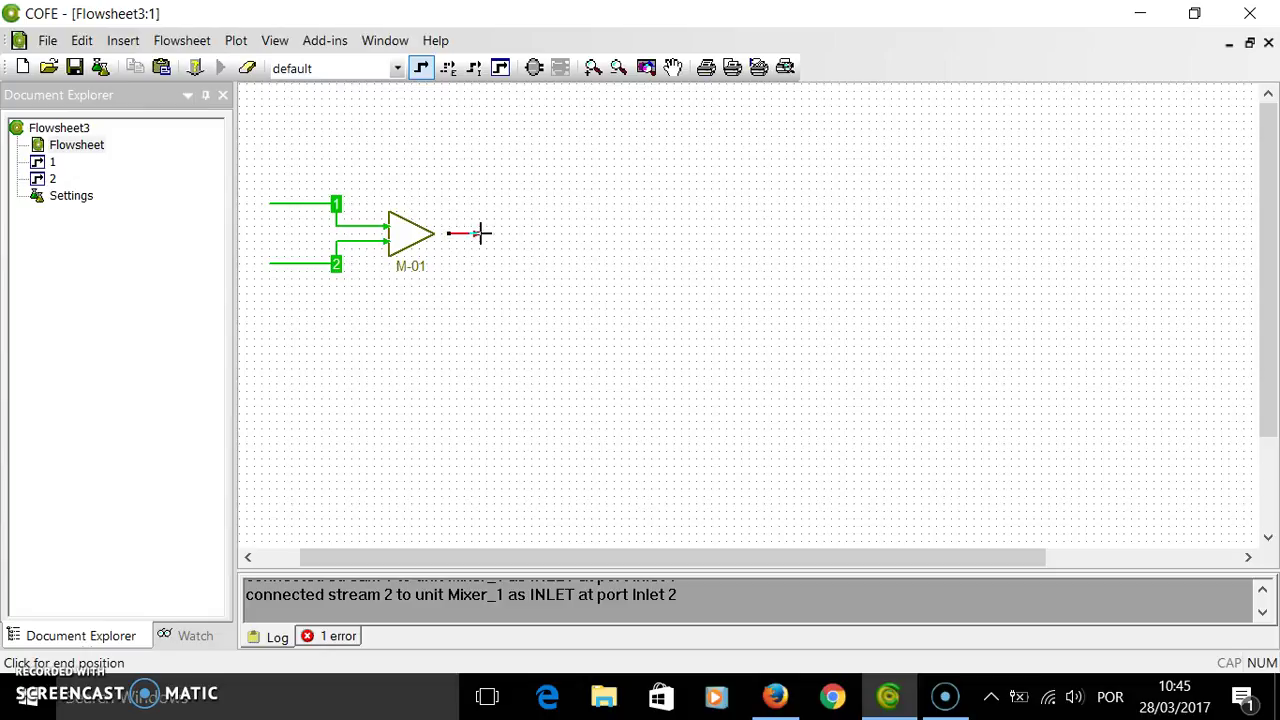
click(511, 235)
drag(449, 234, 430, 235)
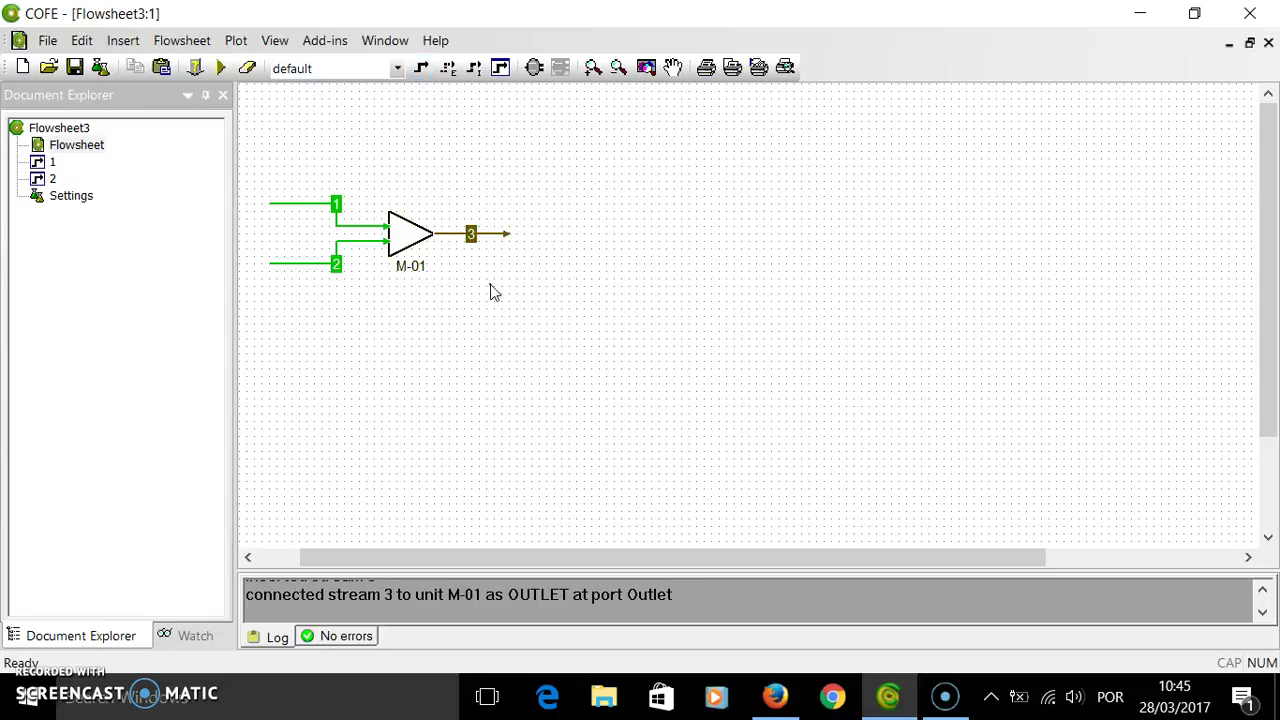
Solve the flowsheet, then check the conditions and phase fractions of stream 3 and return to the flowsheet.
click(221, 67)
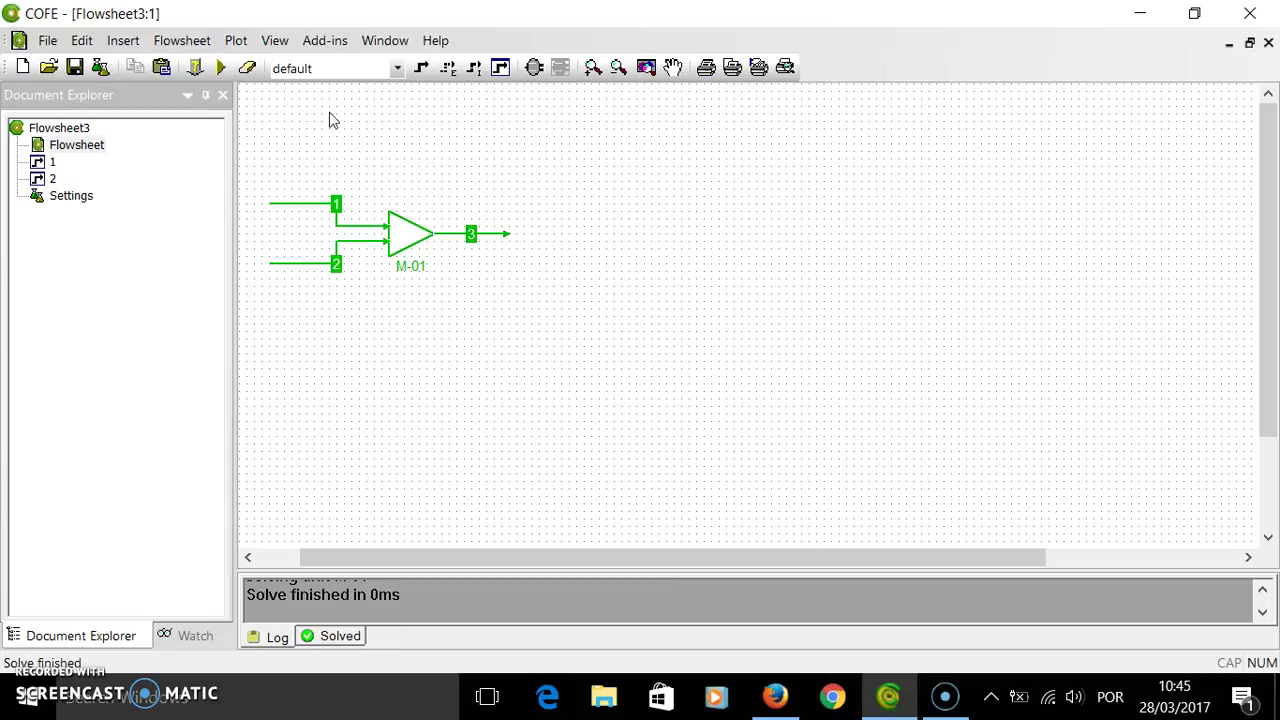
double_click(456, 237)
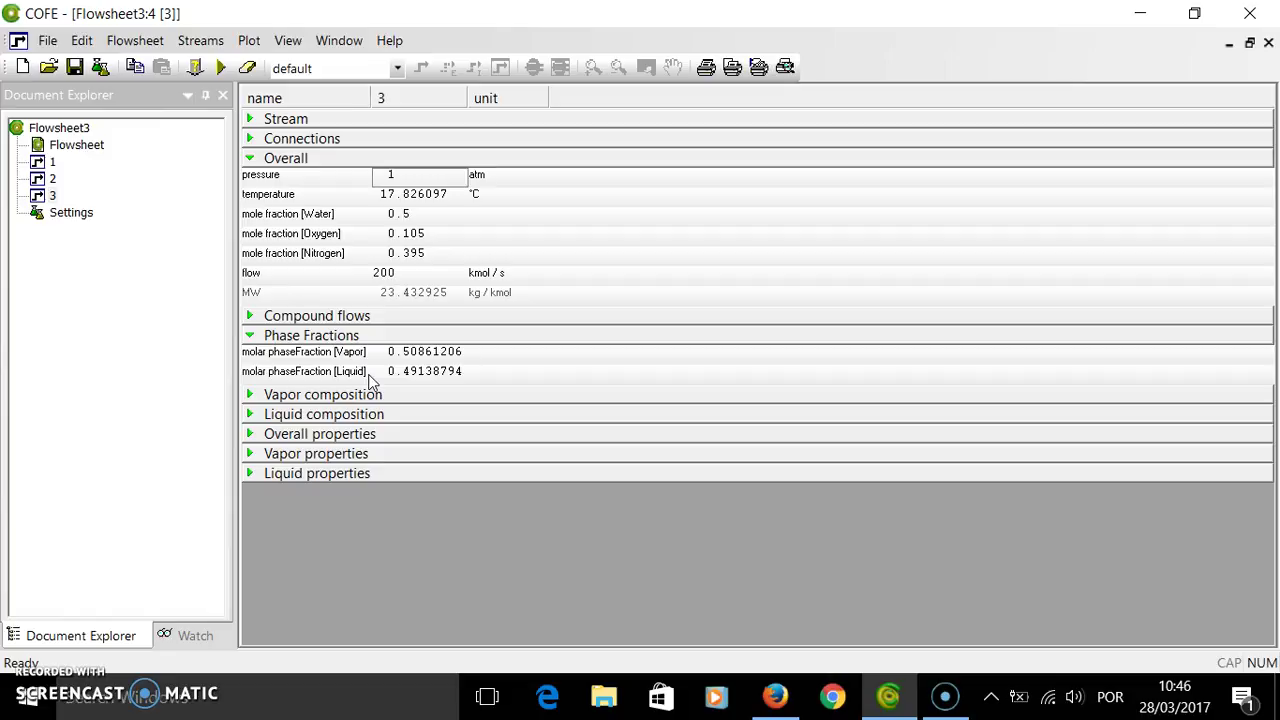
click(77, 149)
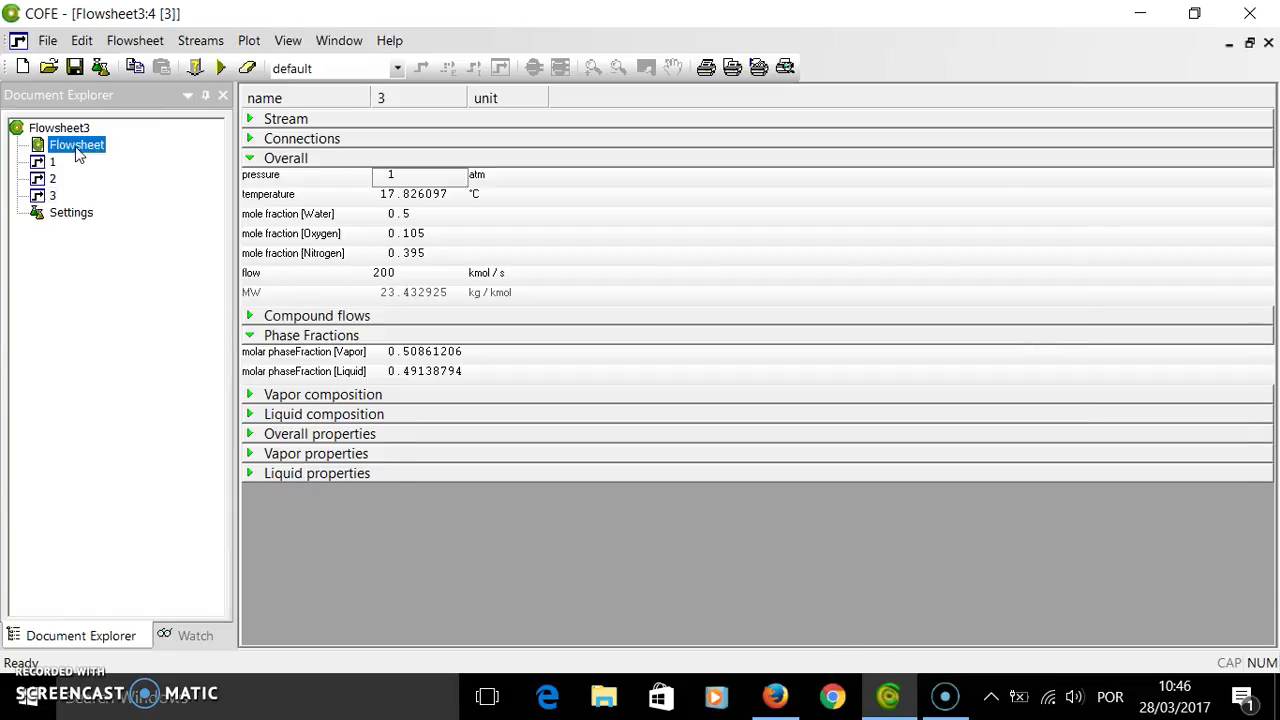
double_click(77, 147)
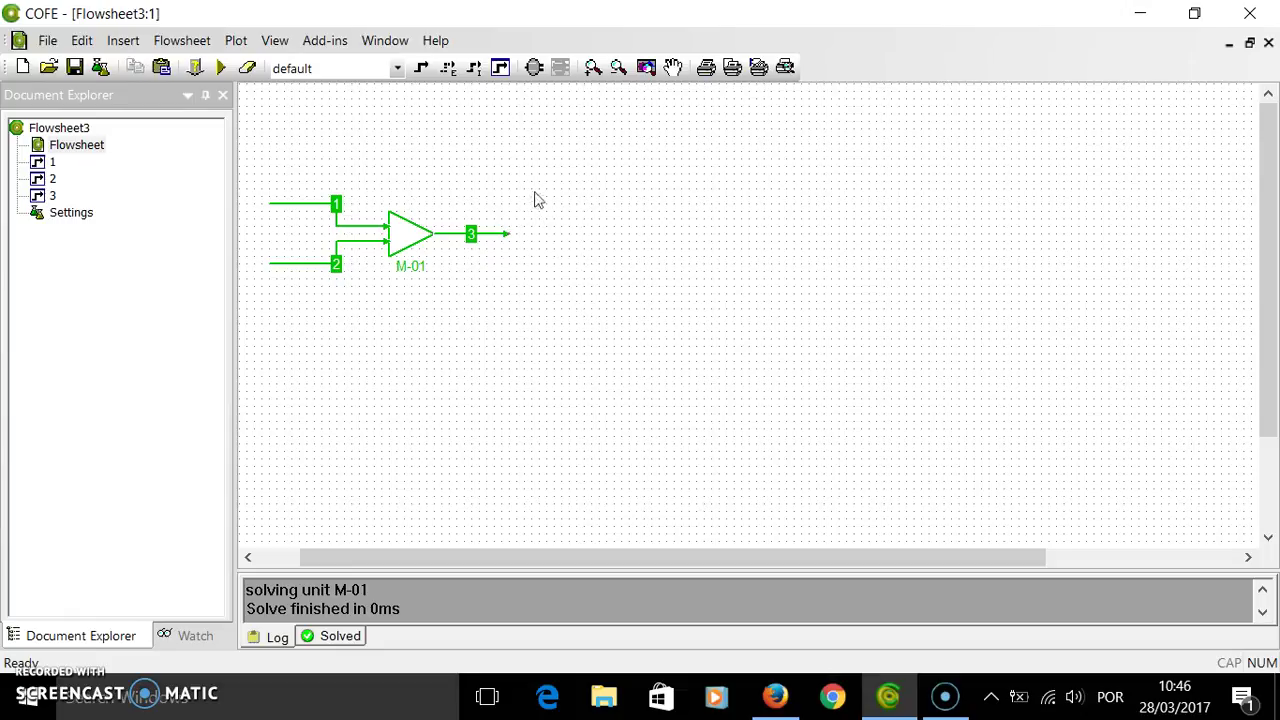
Insert a ChemSep separator unit directly after the end of stream 3.
click(533, 68)
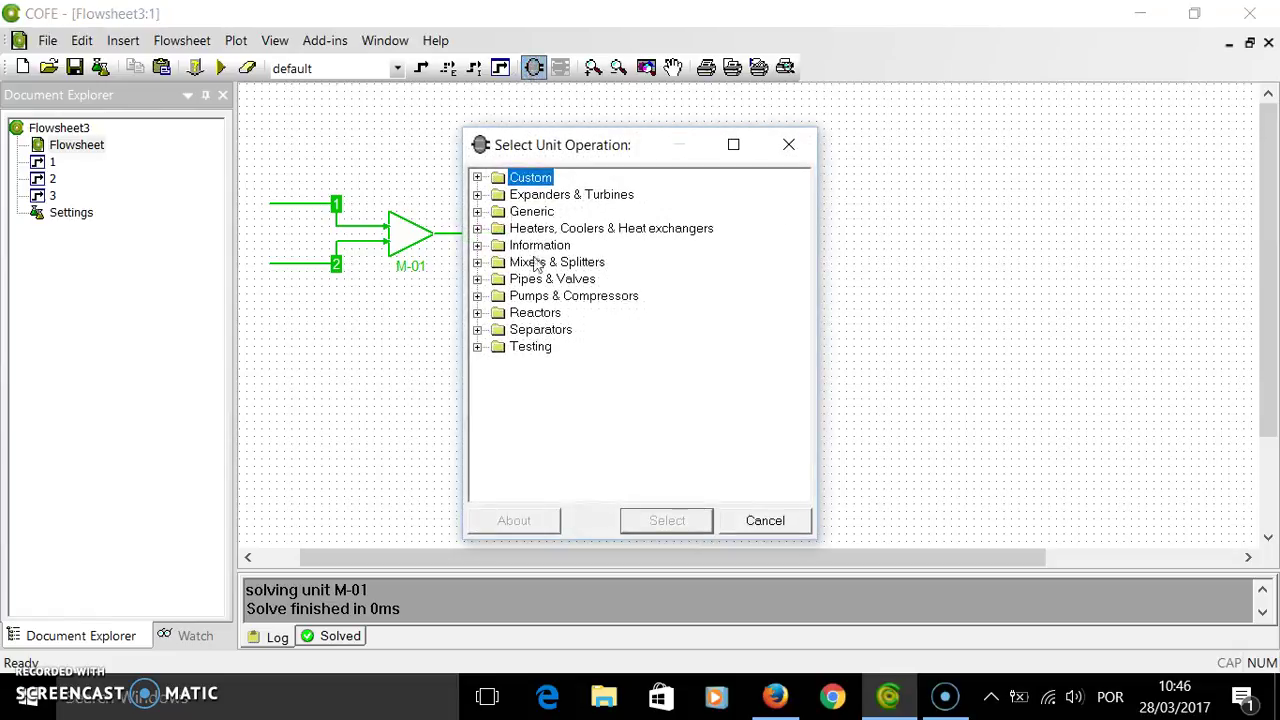
click(478, 330)
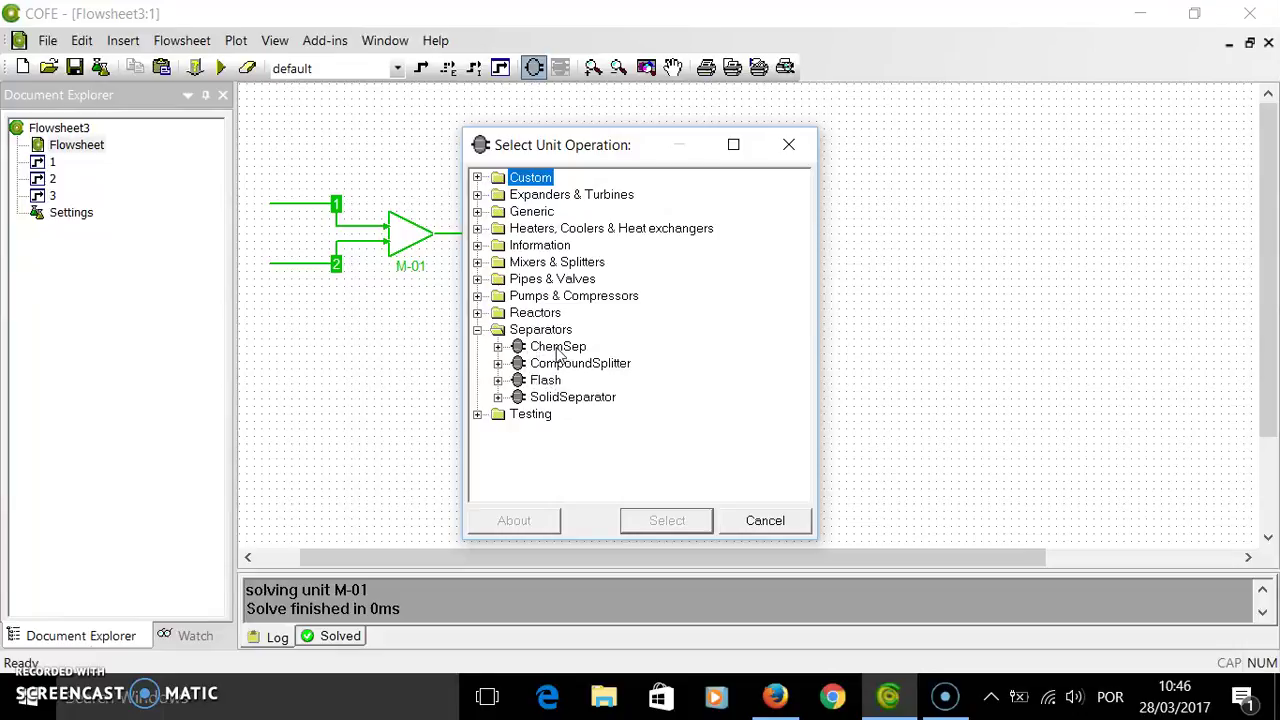
click(556, 348)
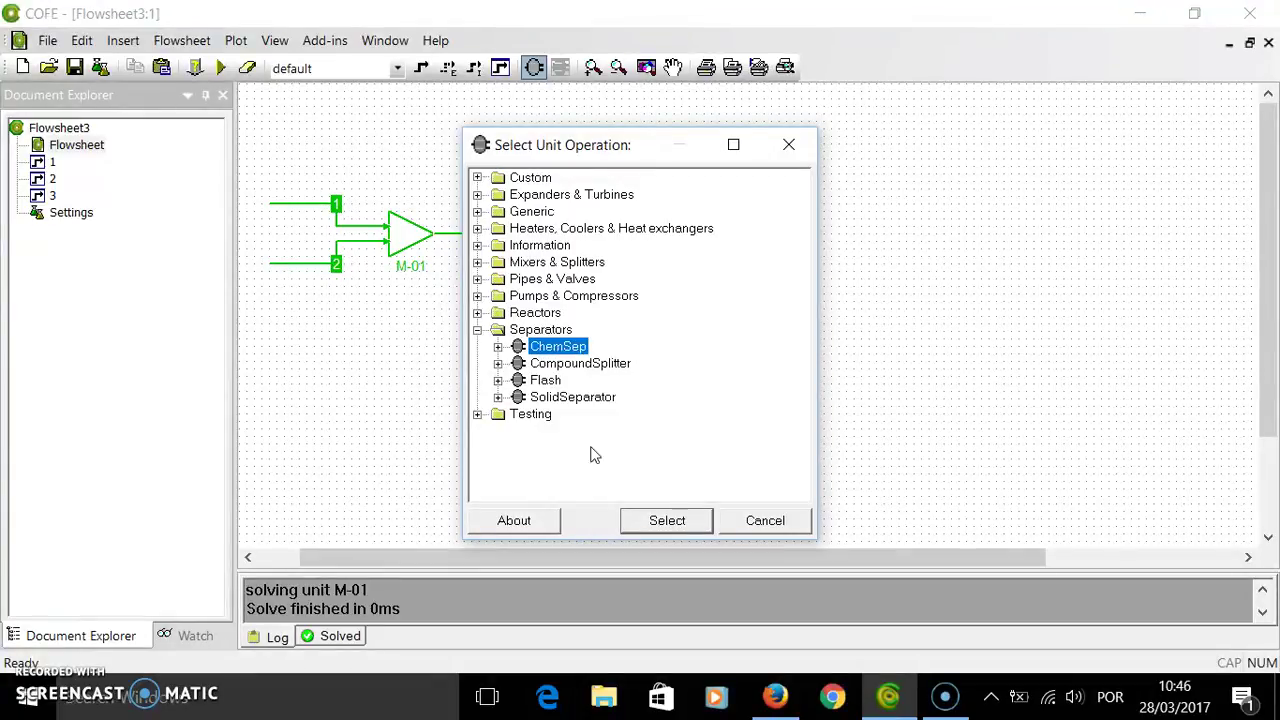
click(667, 521)
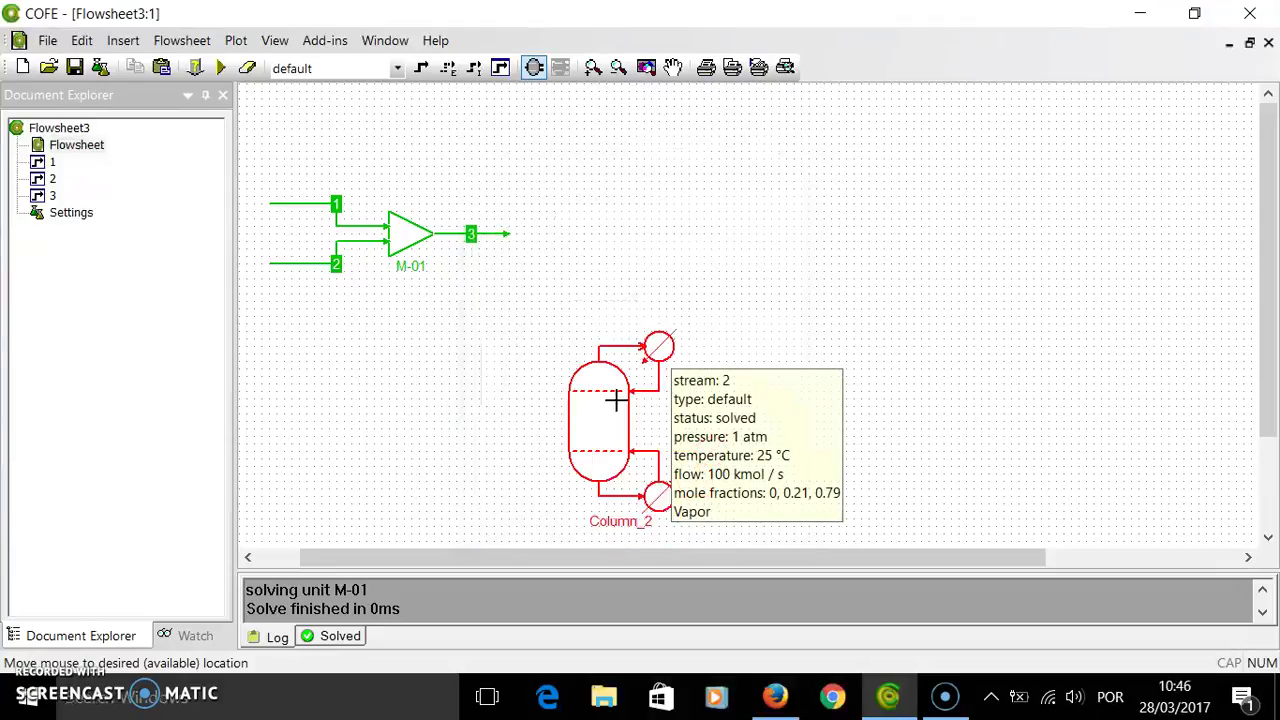
click(580, 236)
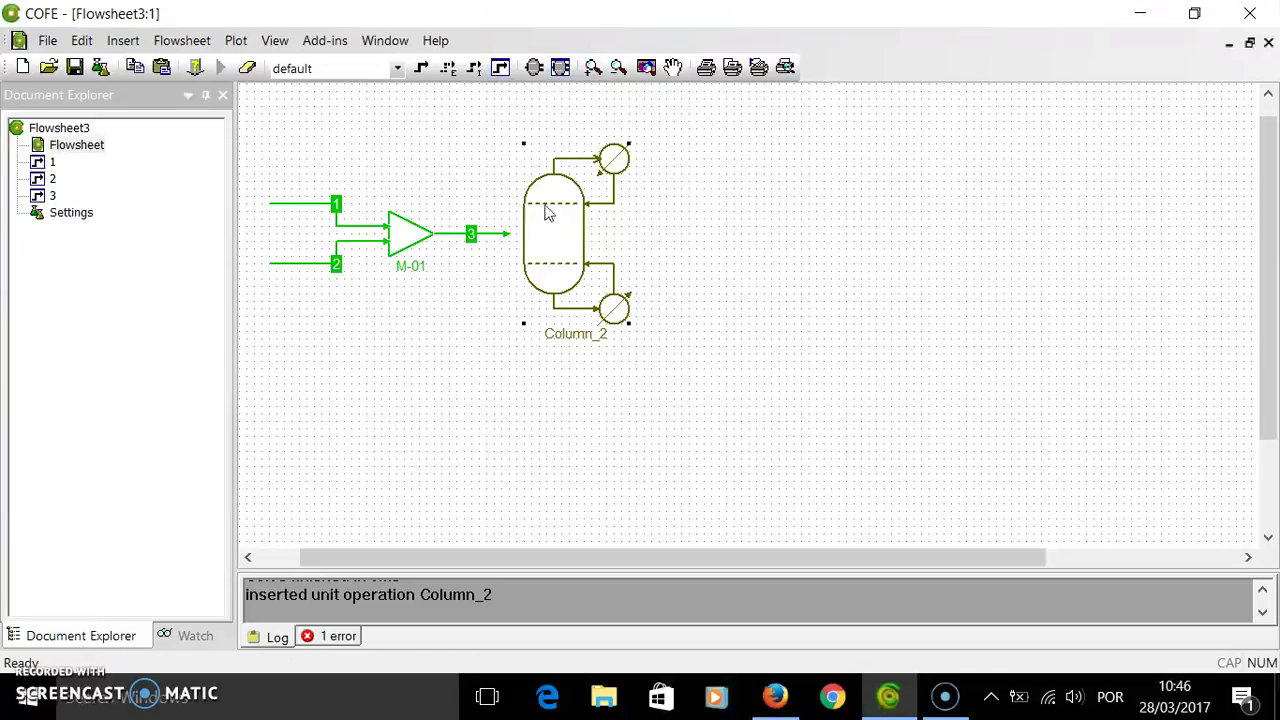
Edit the ChemSep column and create it as Simple Distillation with 20 stages, SI units, 101325 N/m2 pressure and Cape-Open thermo.
mouse_move(583, 262)
double_click(565, 244)
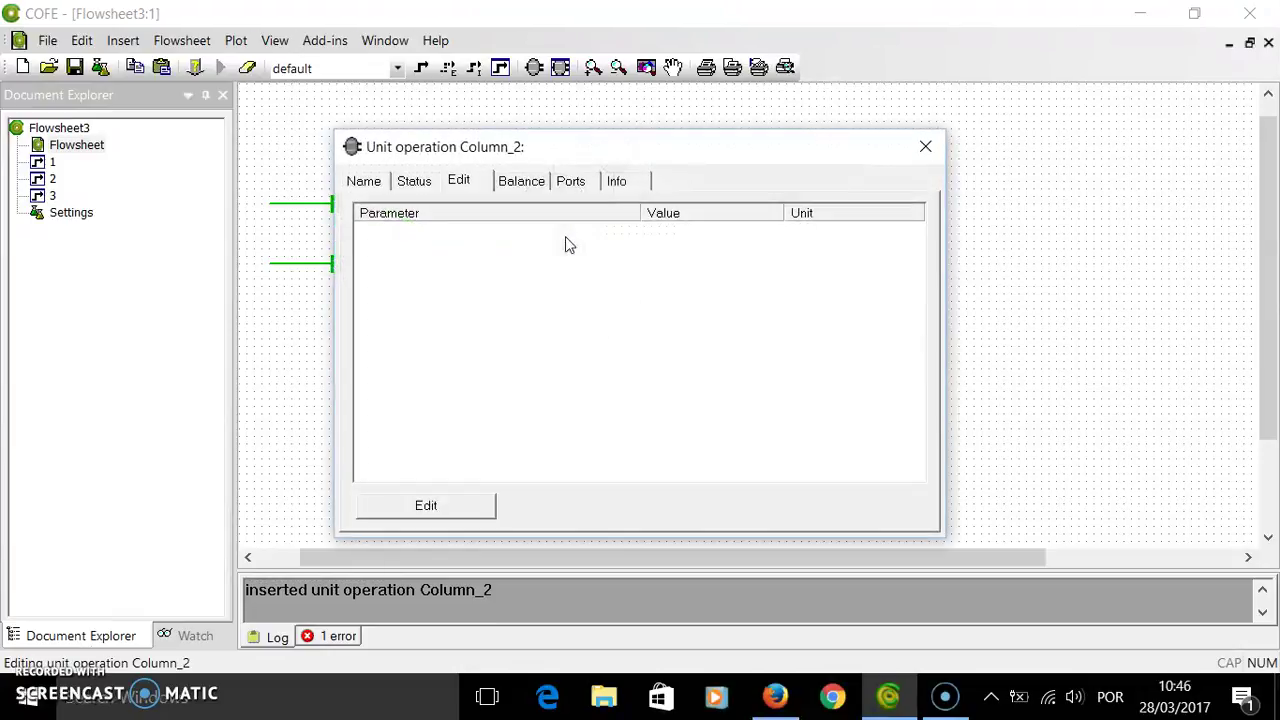
click(468, 510)
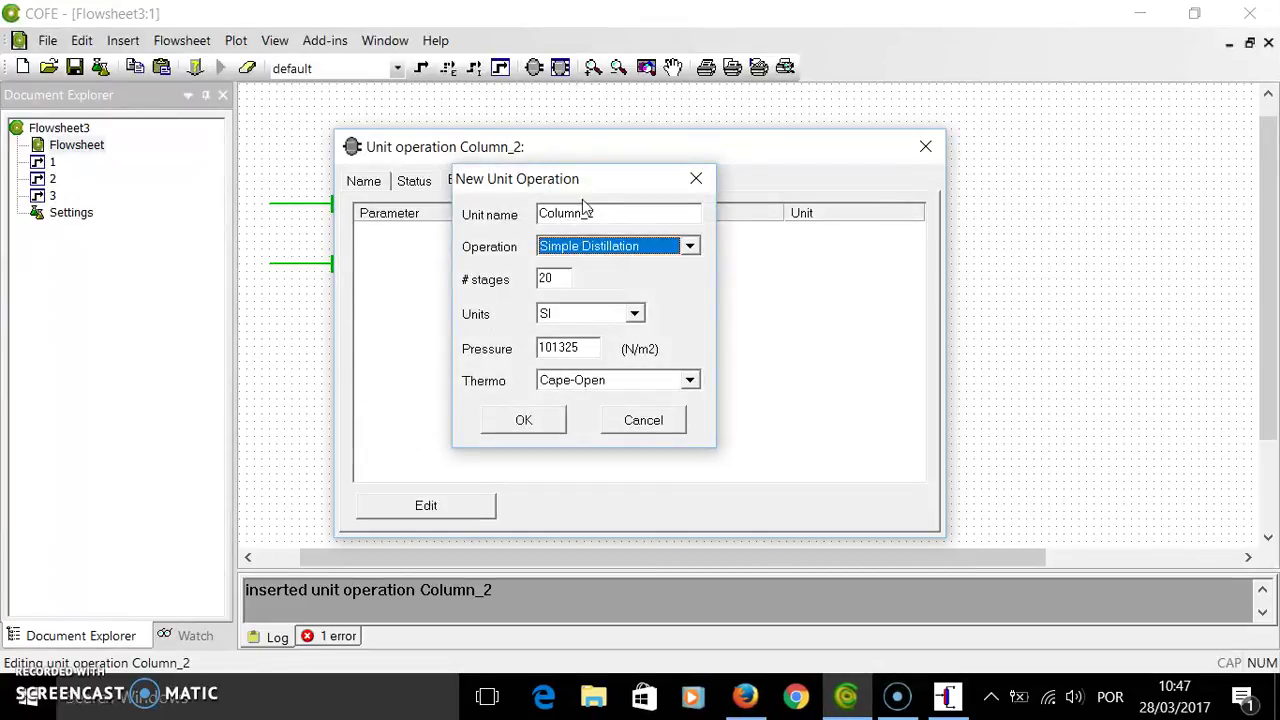
click(523, 420)
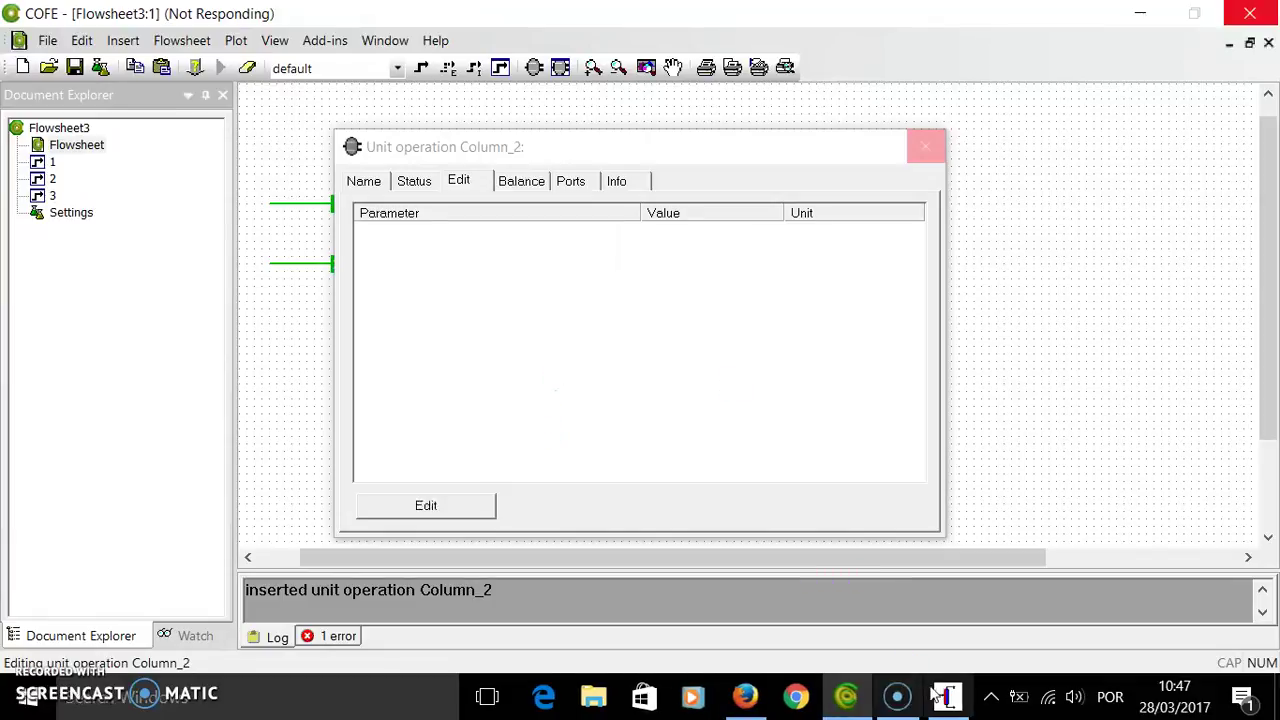
Switch to the ChemSep window of the column and enable its CAPE-OPEN properties option.
click(945, 697)
click(269, 172)
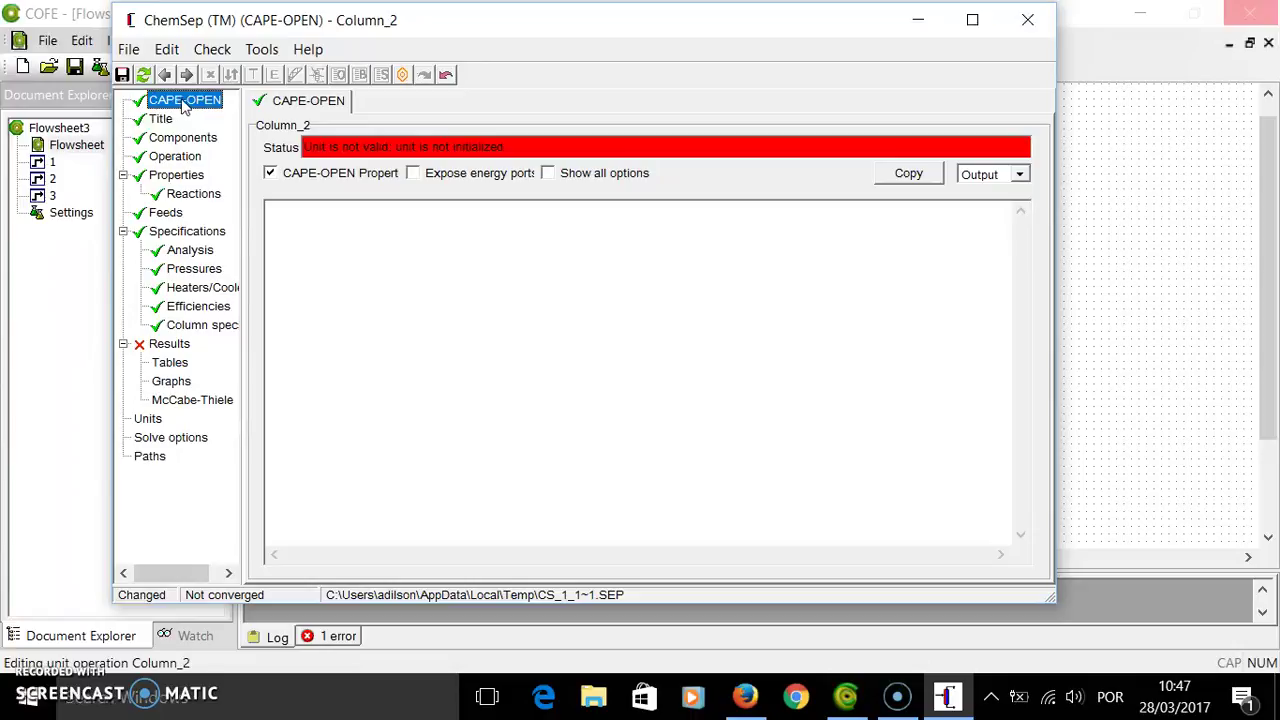
Disable the column's CAPE-OPEN properties option and change the simulation type to Flash.
click(270, 173)
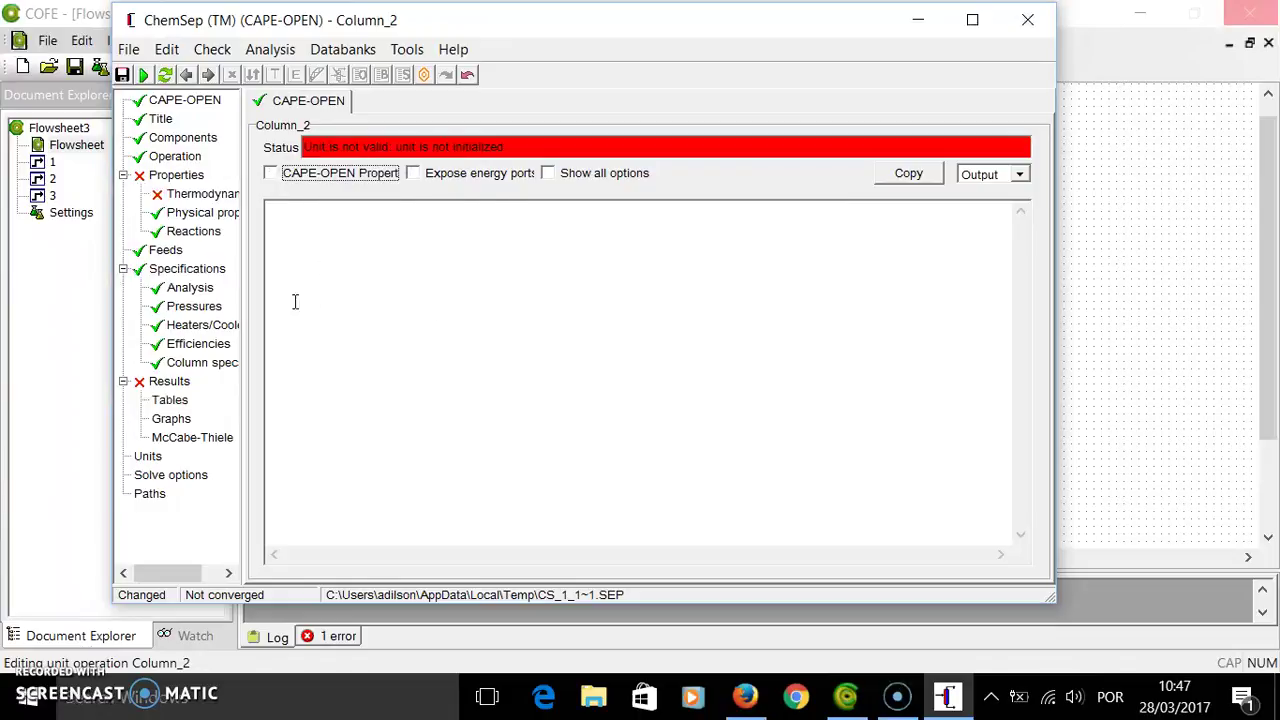
click(170, 158)
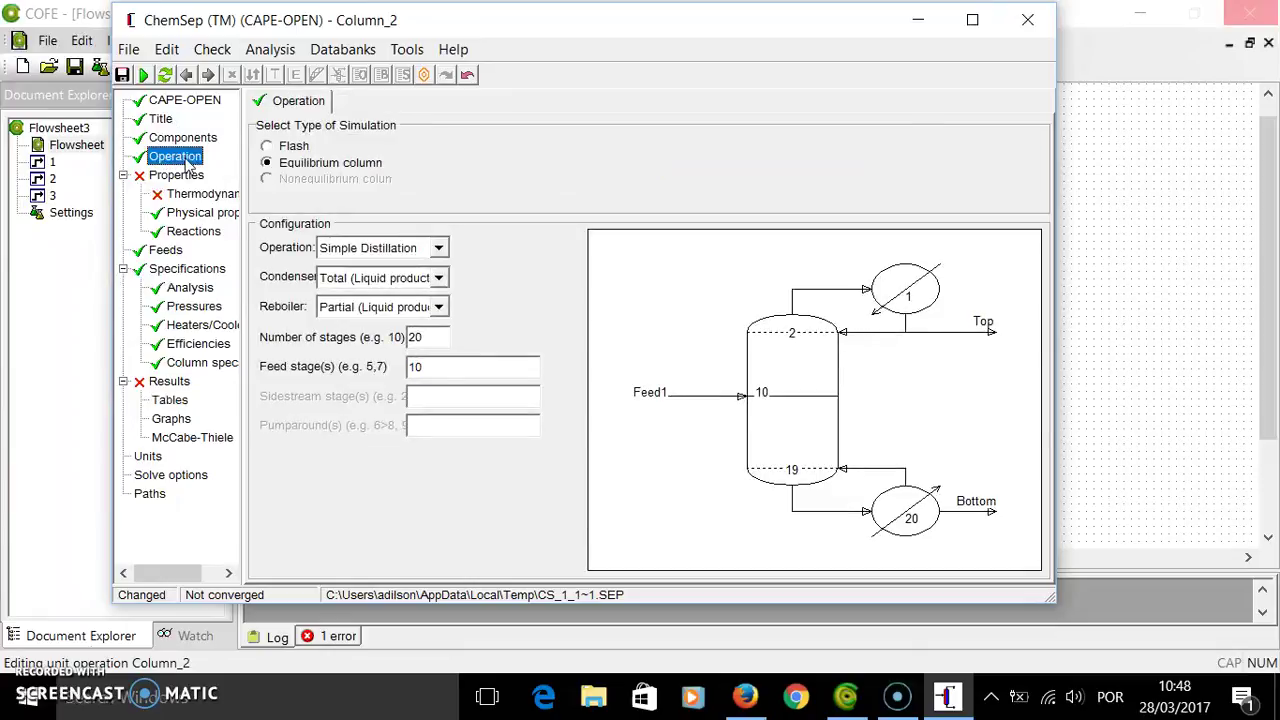
click(290, 148)
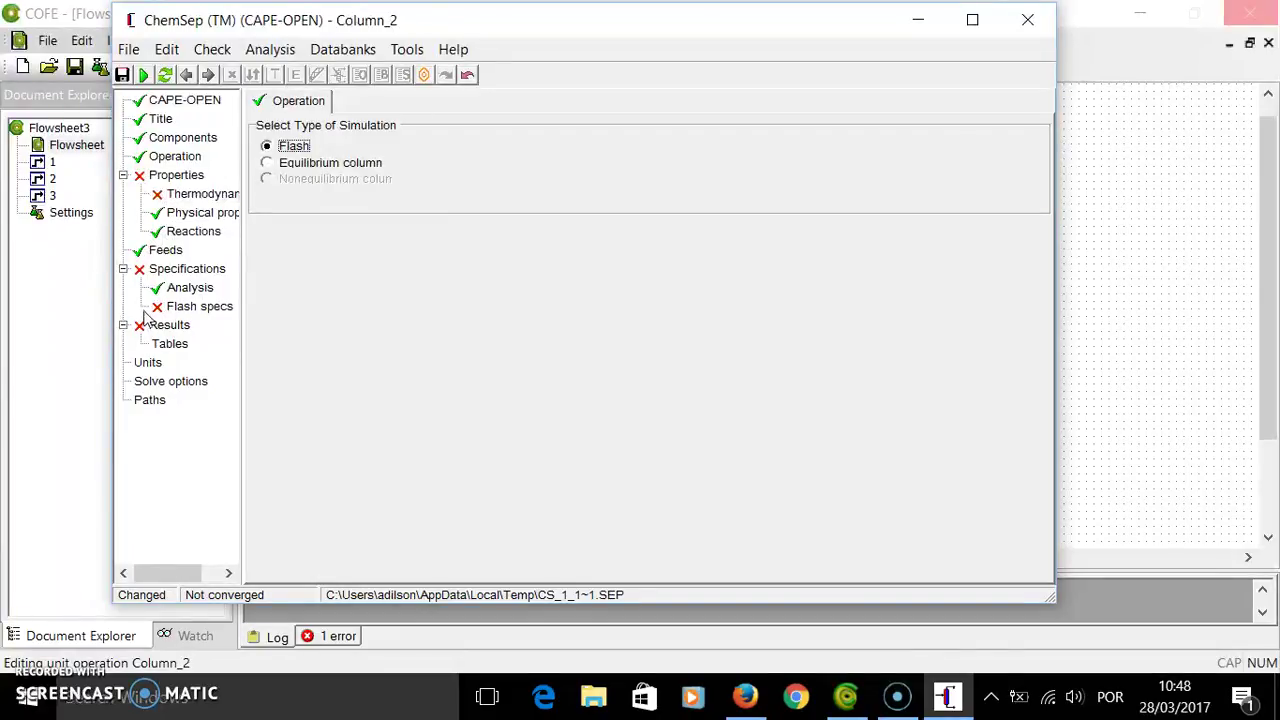
Choose Raoult's law as the K-value model and Extended Antoine as the vapour pressure model in the thermodynamics.
click(203, 194)
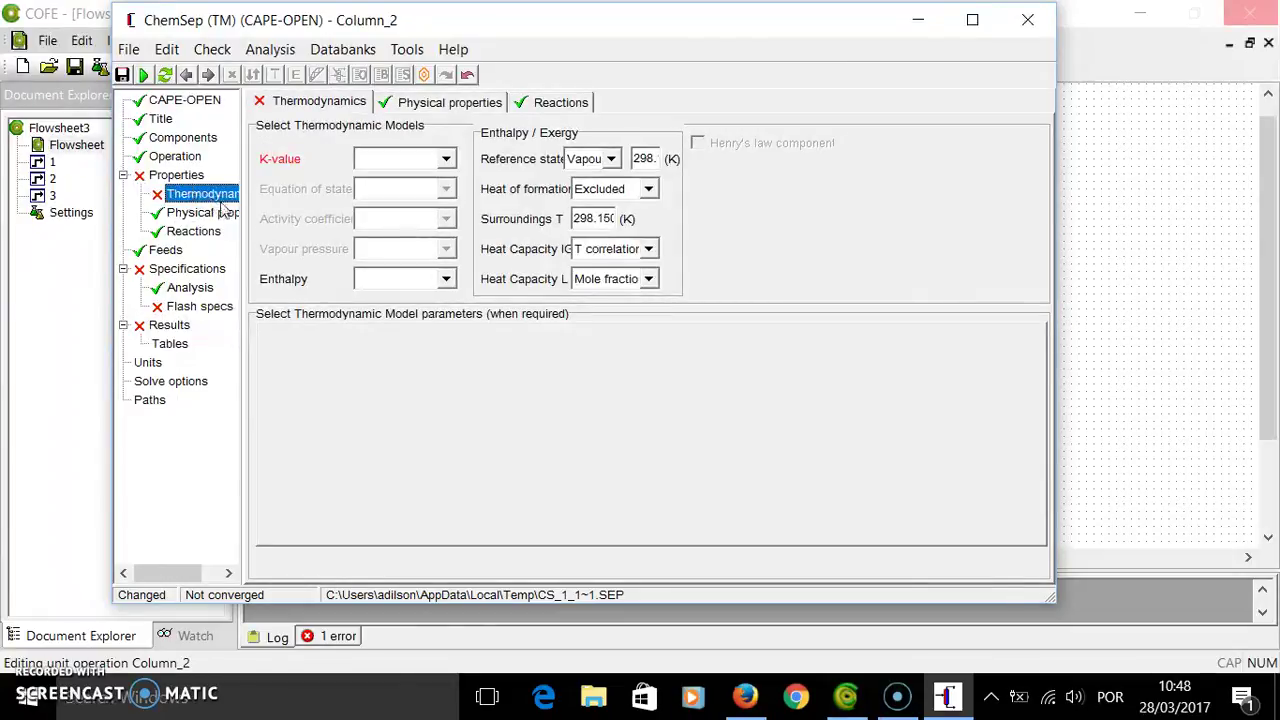
drag(240, 175, 286, 178)
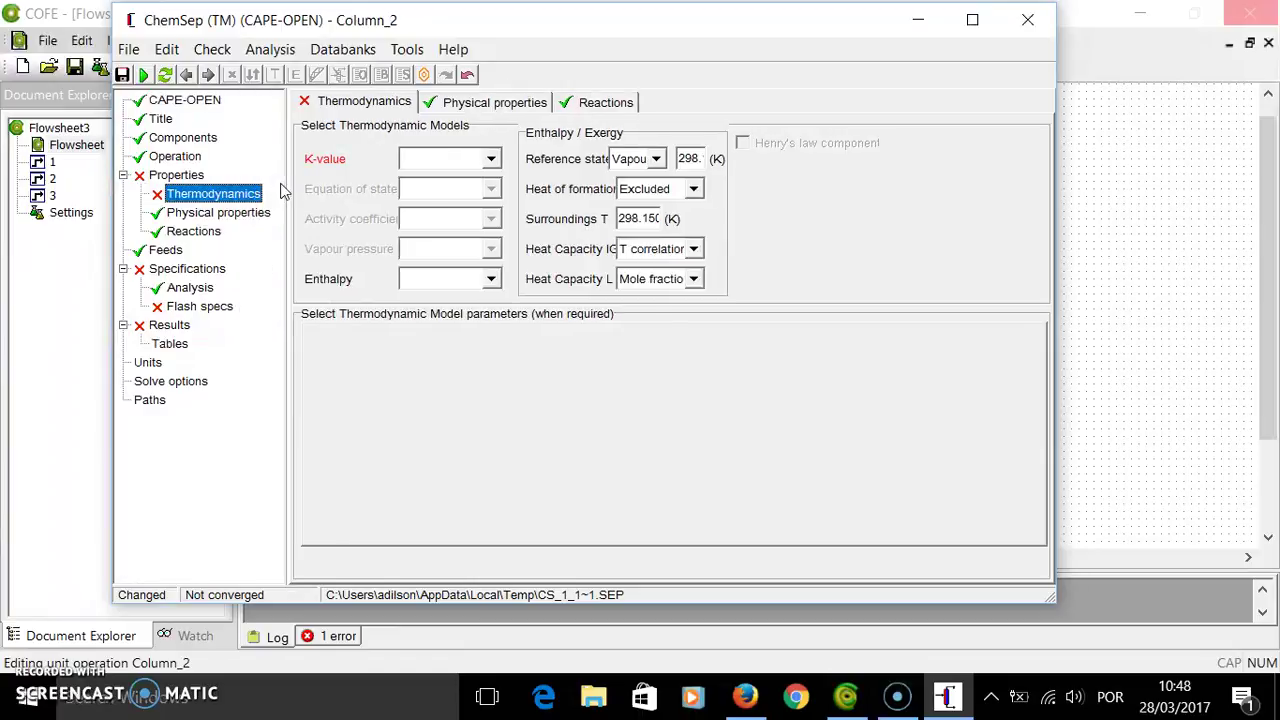
click(433, 164)
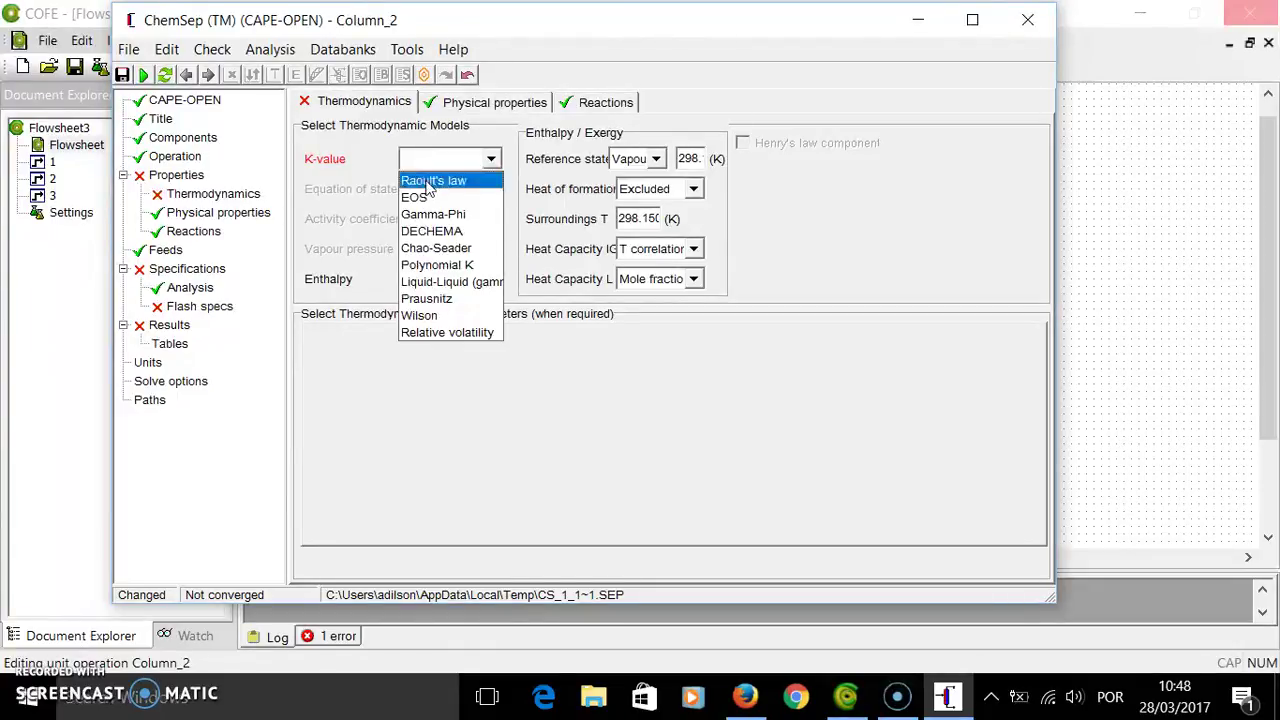
click(430, 182)
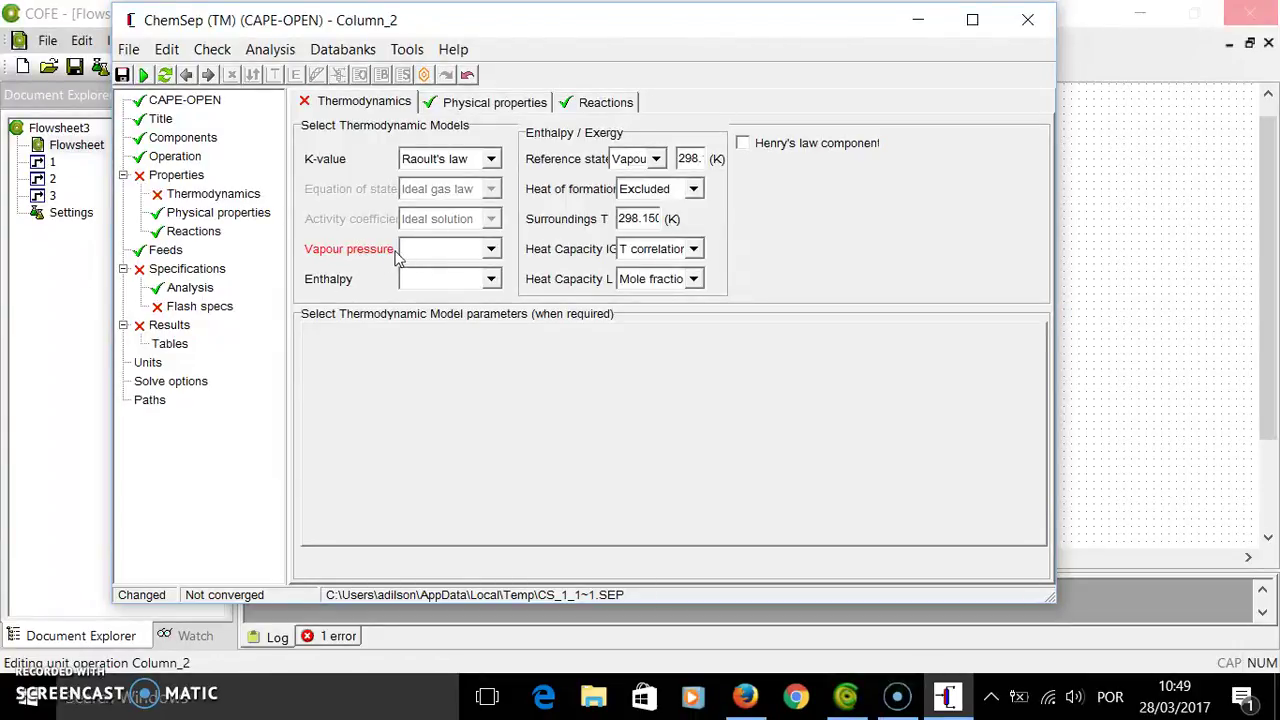
click(449, 256)
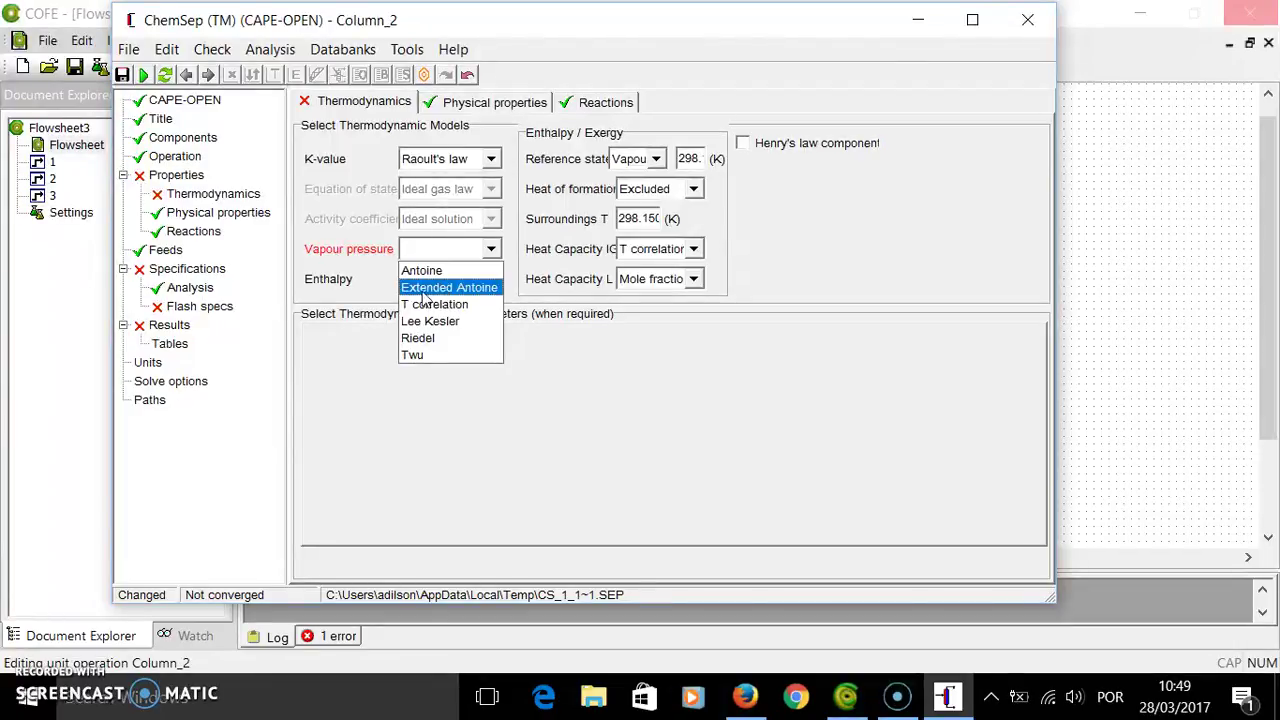
click(449, 288)
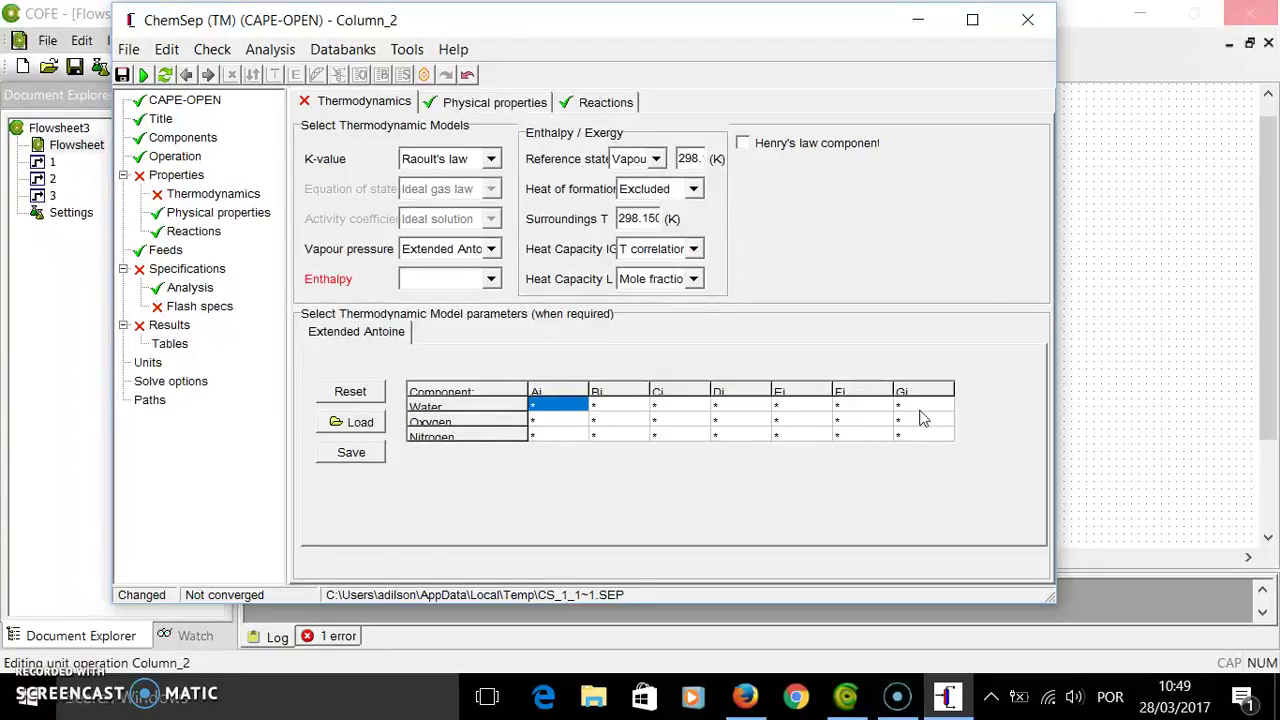
Load the Extended Antoine parameters from prausnitz_e_antoine.lib and set the enthalpy model to Ideal.
click(355, 423)
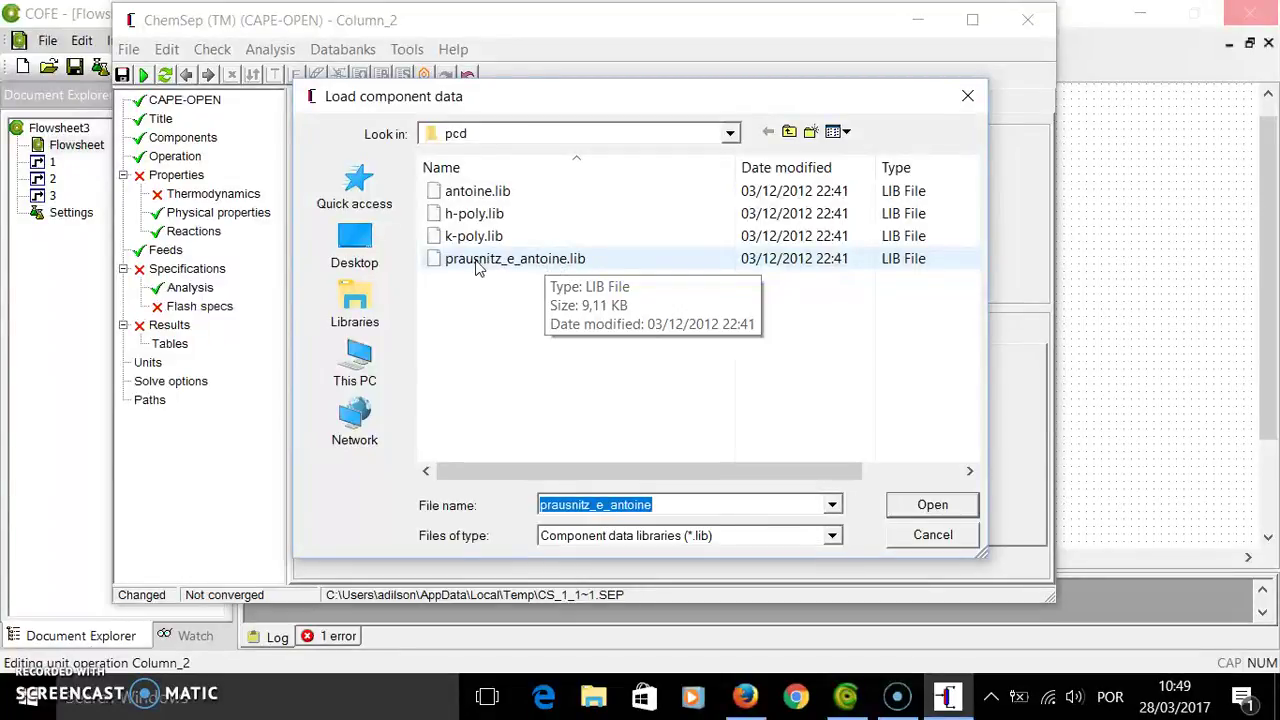
click(931, 505)
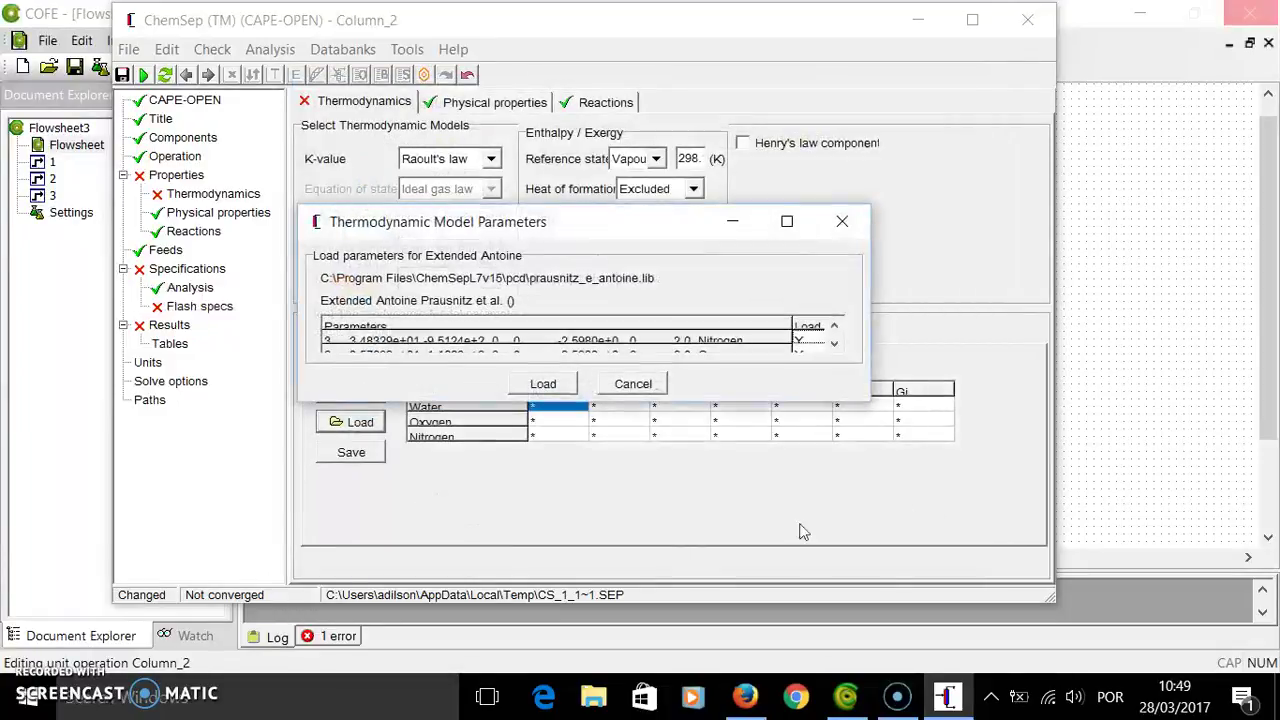
click(543, 384)
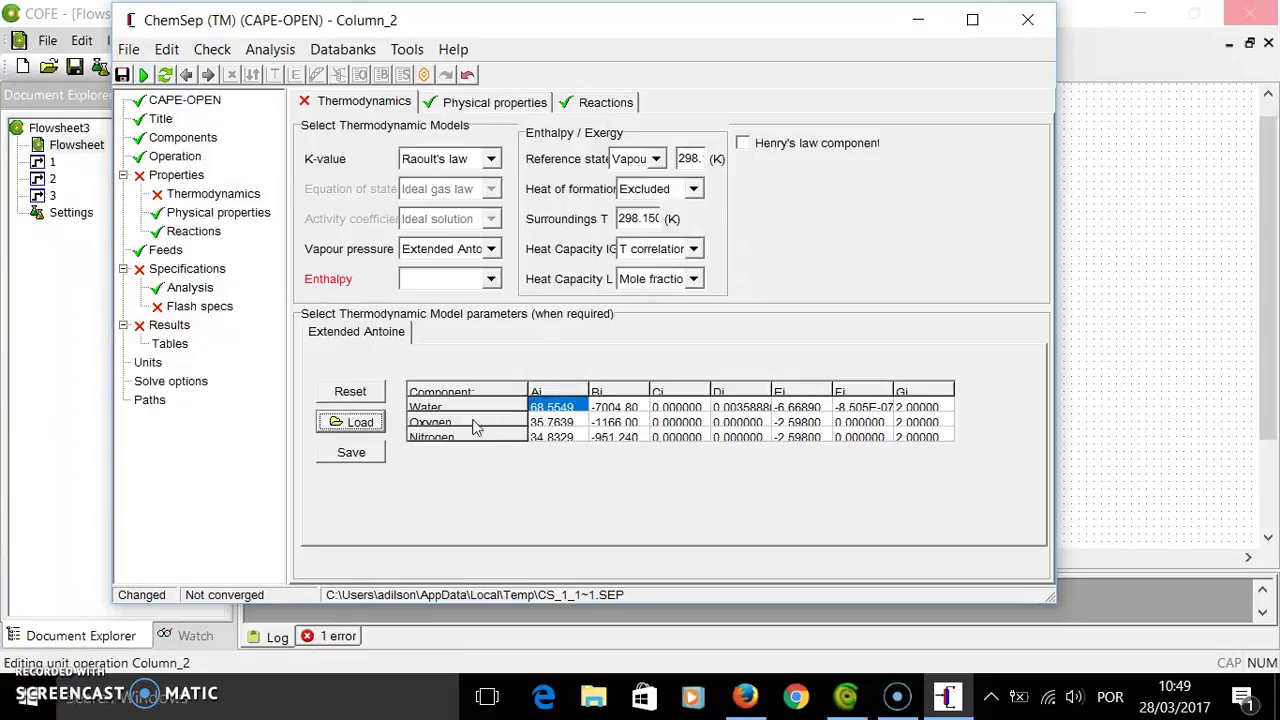
click(418, 279)
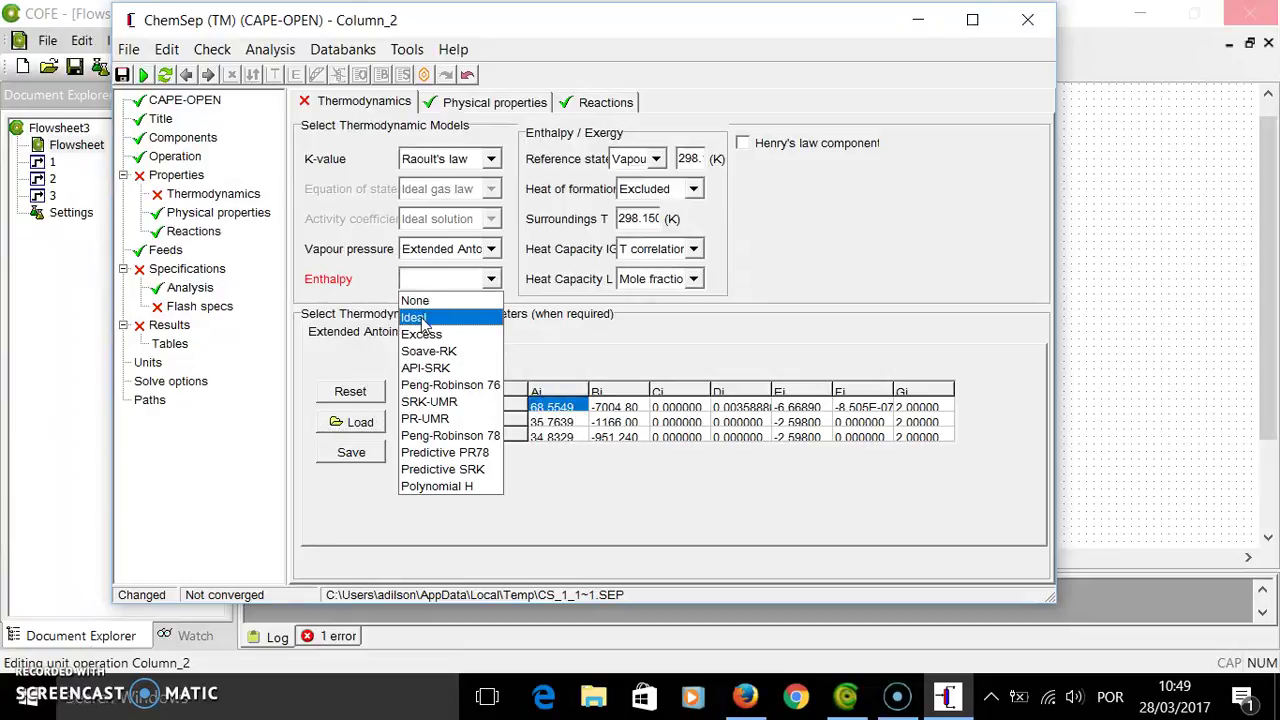
click(425, 317)
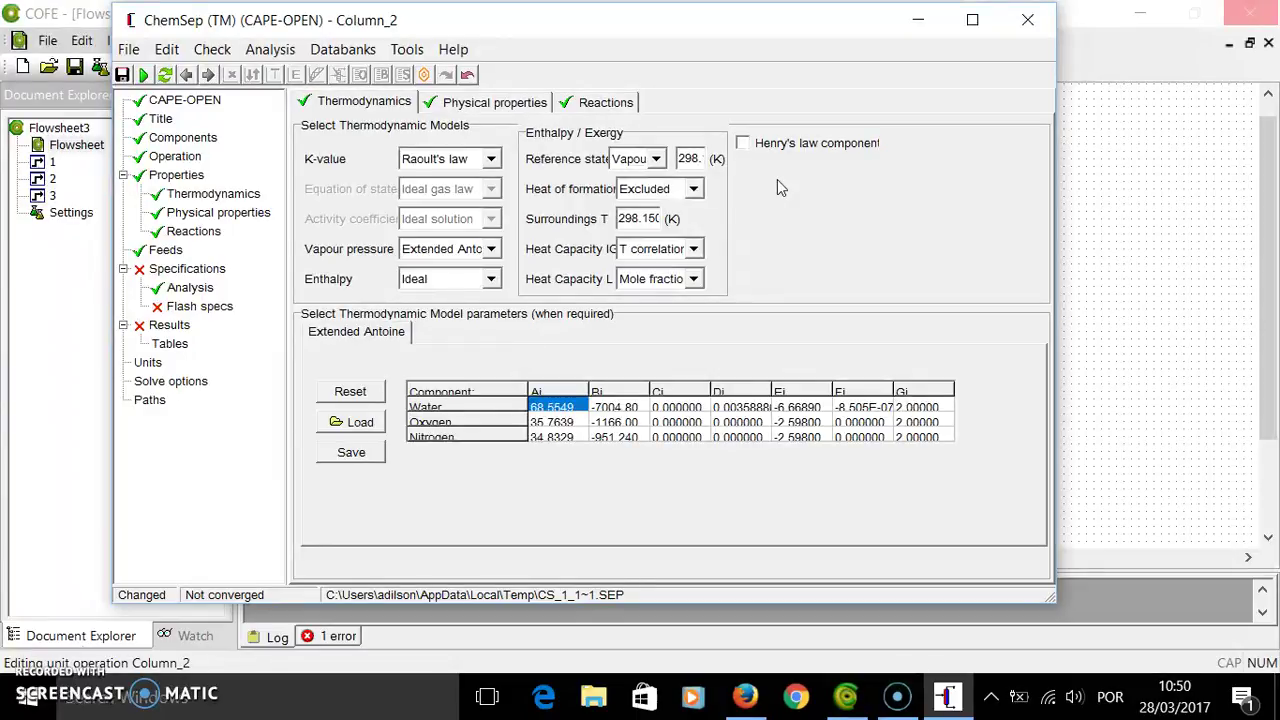
Enable Henry's law components, select Oxygen and Nitrogen as such, and save the unit input.
click(744, 147)
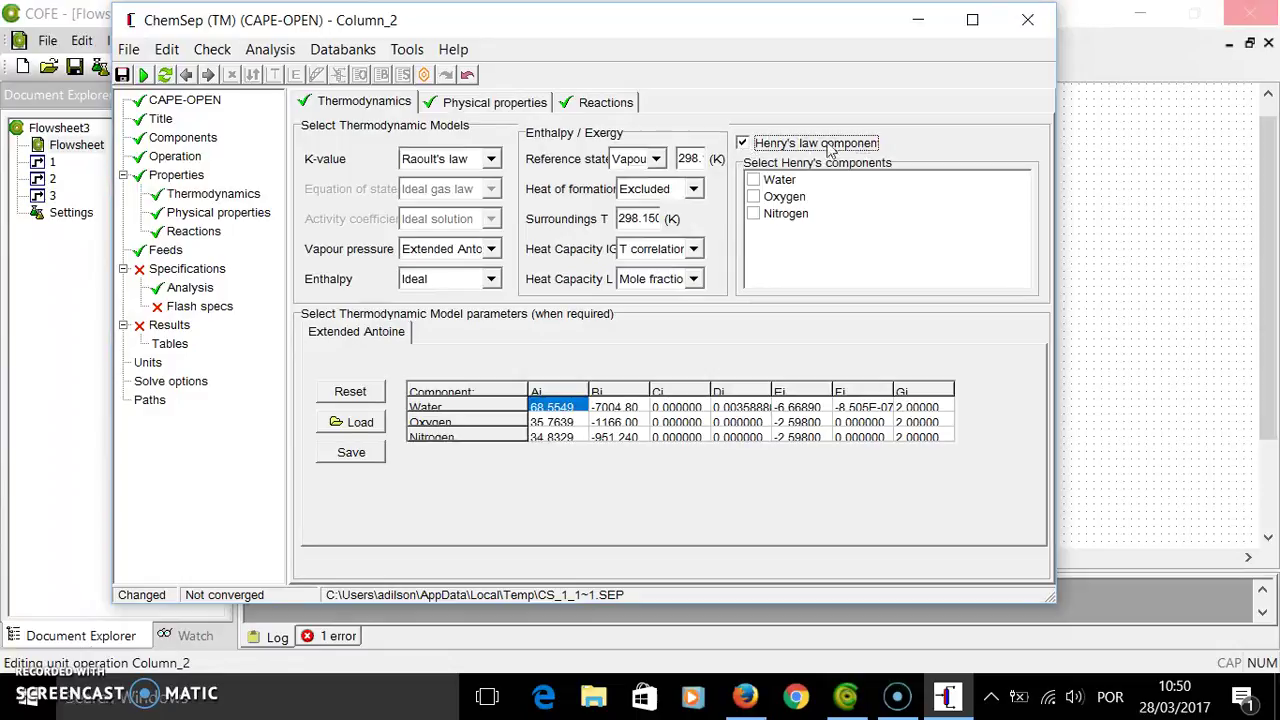
click(754, 197)
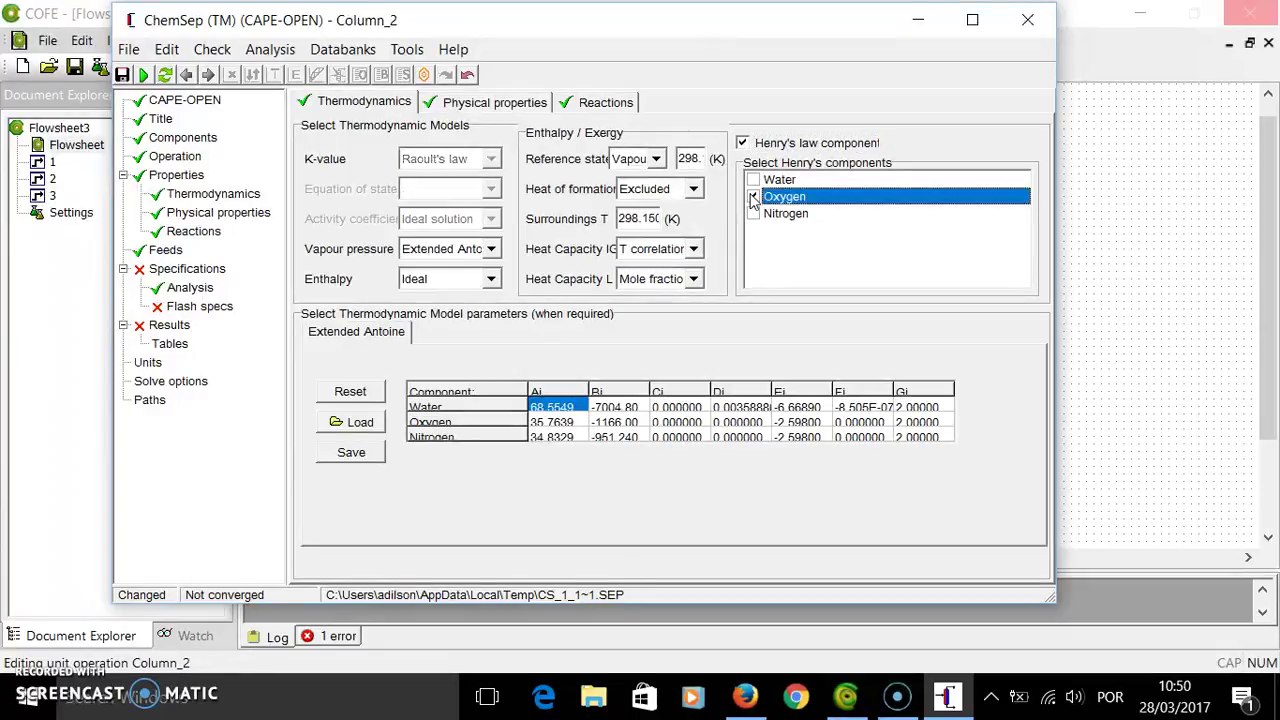
click(754, 214)
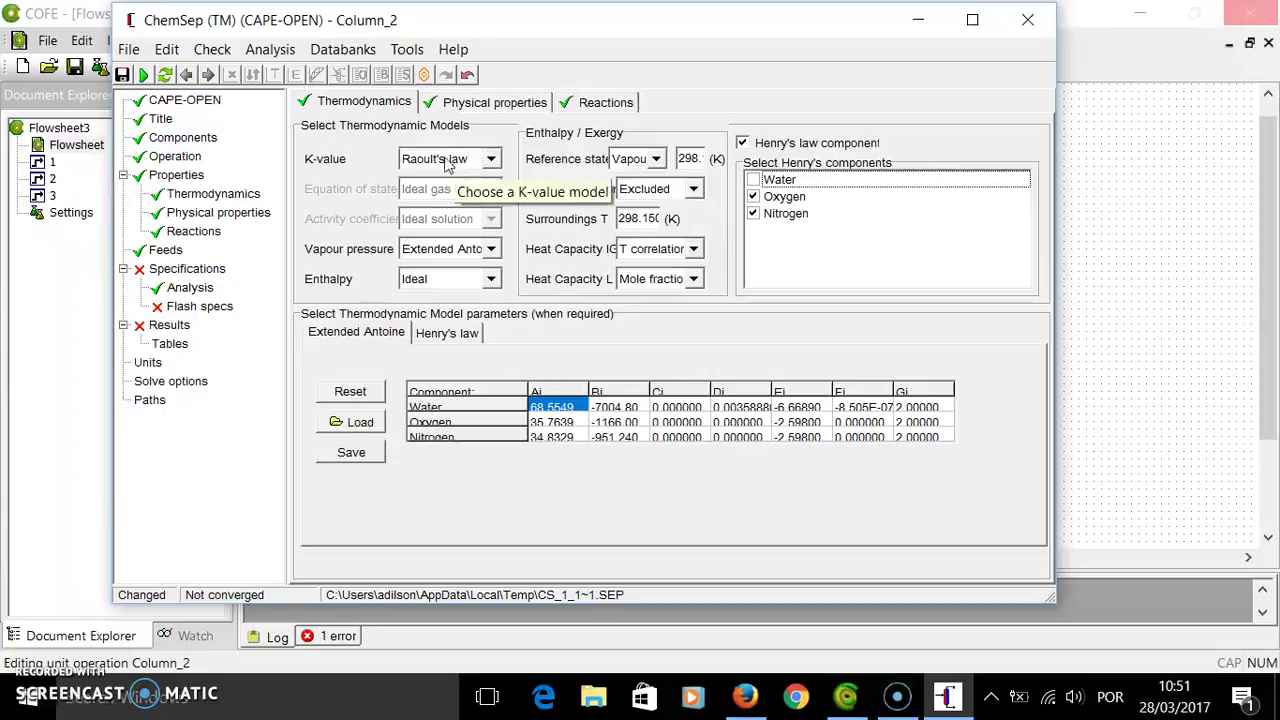
click(123, 76)
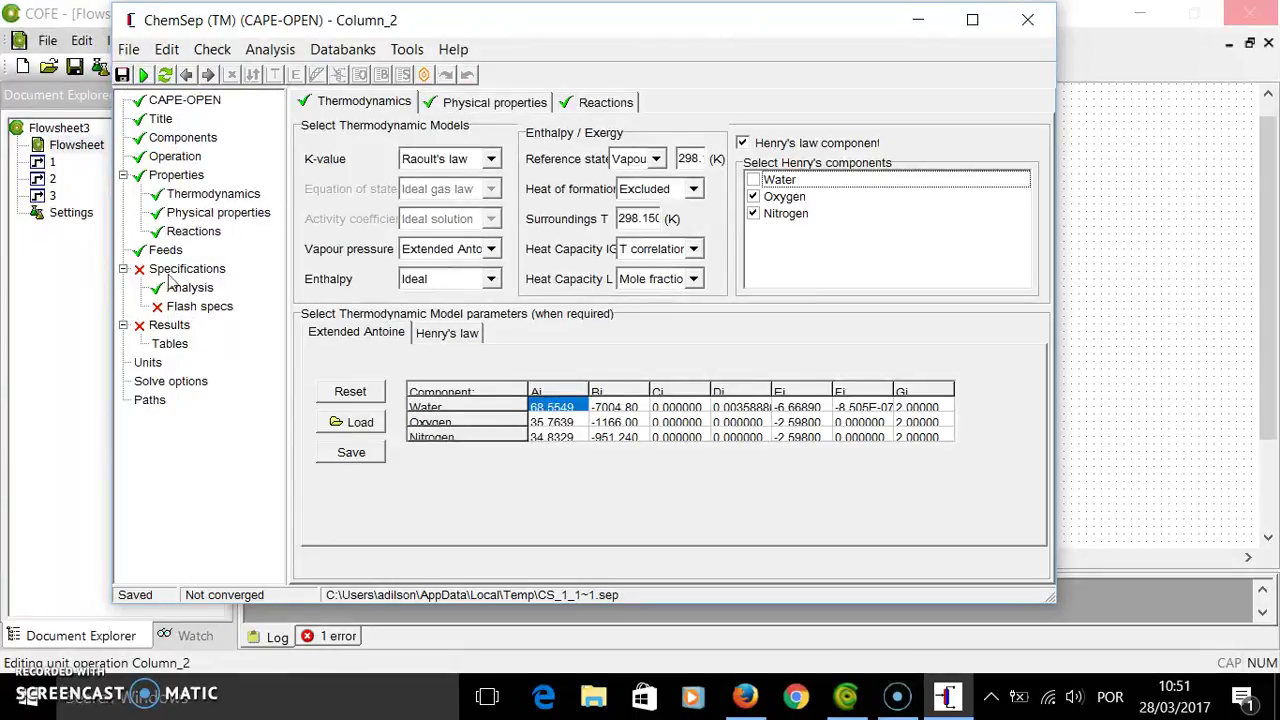
Set the flash specification type to Pressure & temperature and enter a pressure of 101325 N/m2.
click(196, 307)
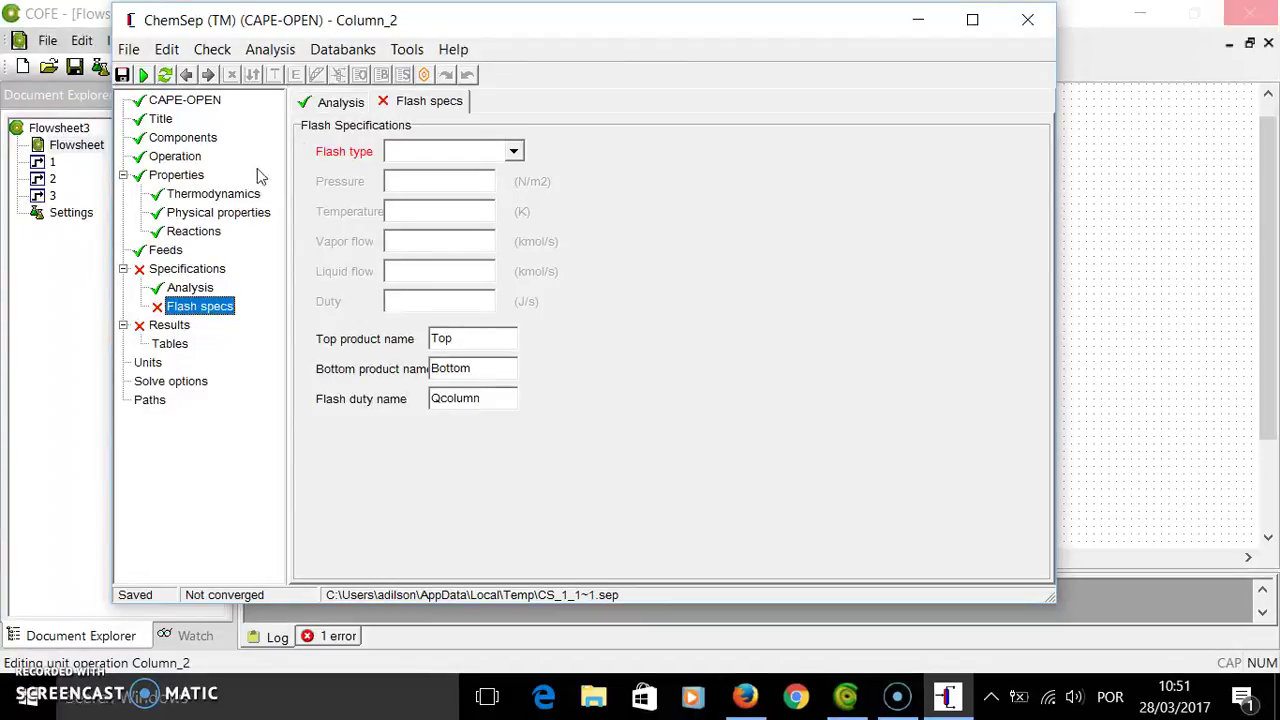
click(425, 155)
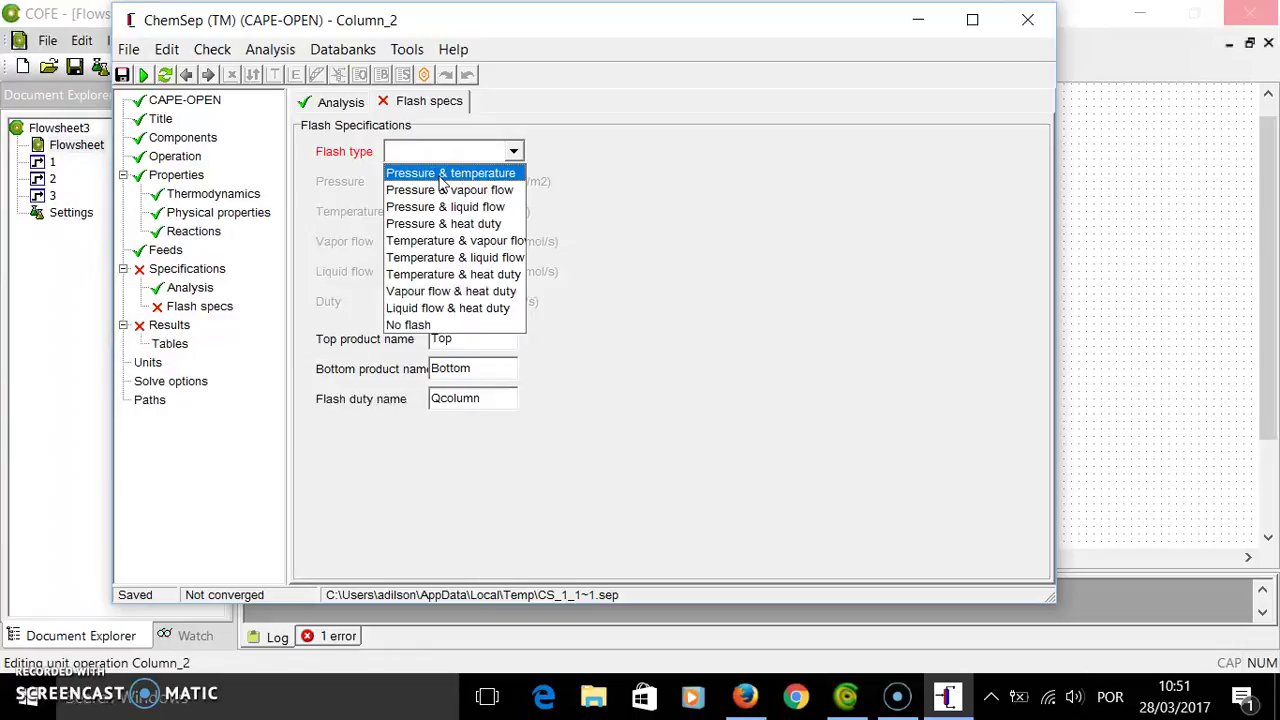
click(441, 175)
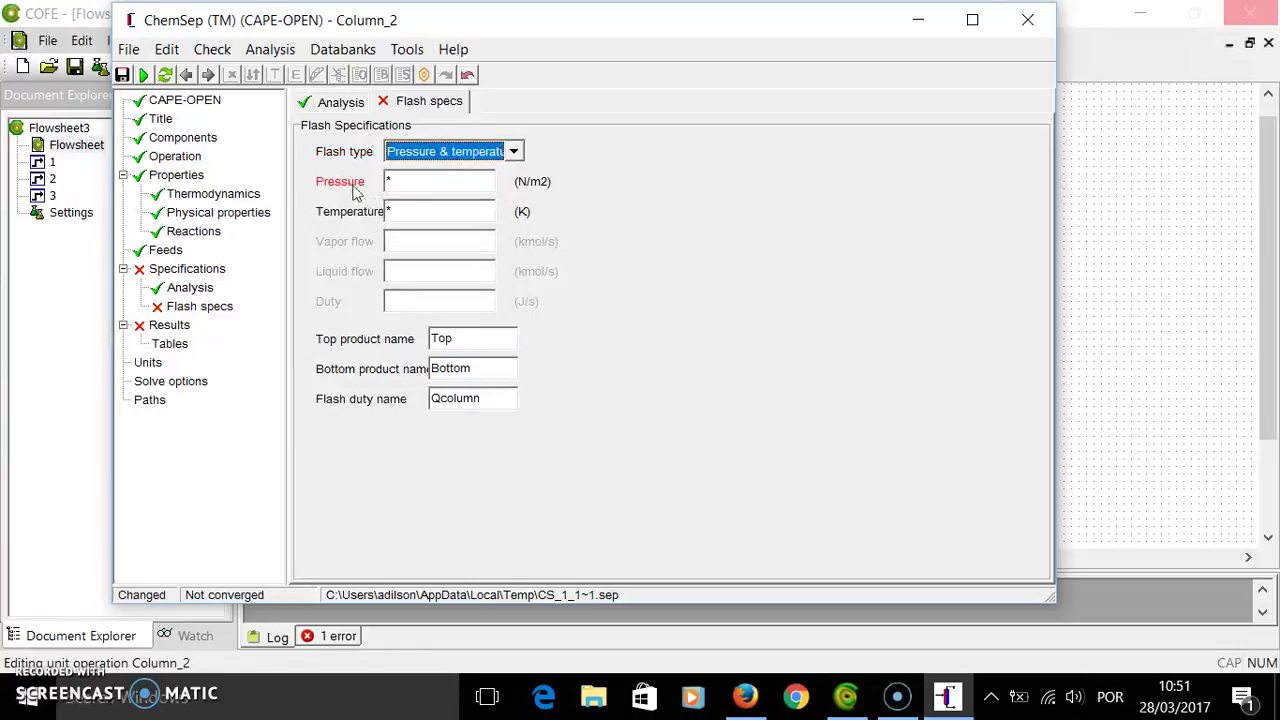
double_click(400, 178)
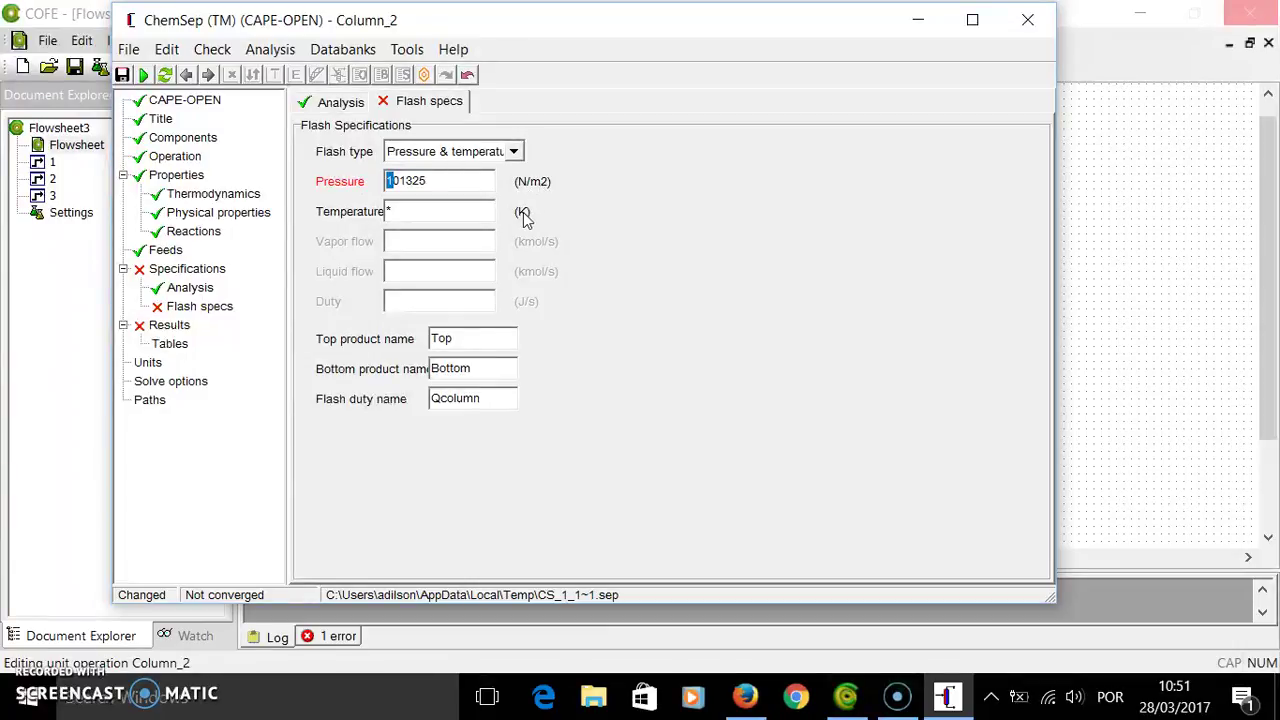
click(452, 178)
Change the unit settings to C for temperature and atm for pressure.
click(147, 362)
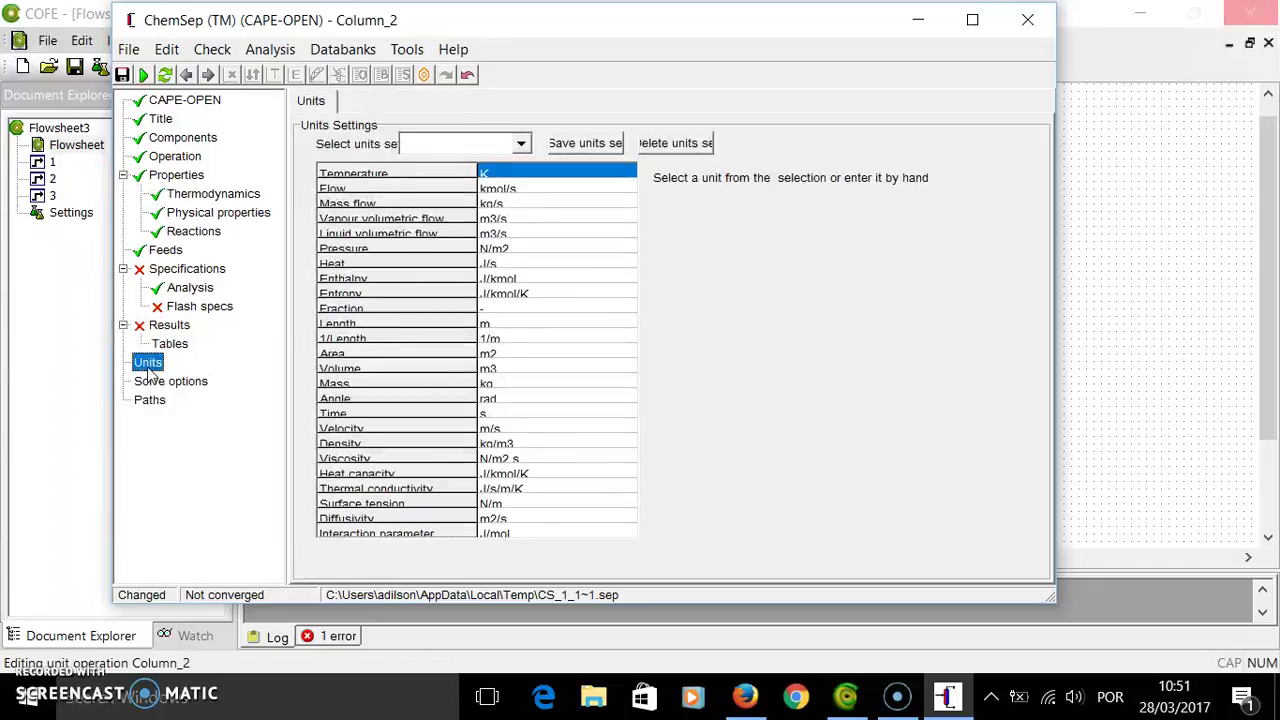
click(537, 172)
click(641, 174)
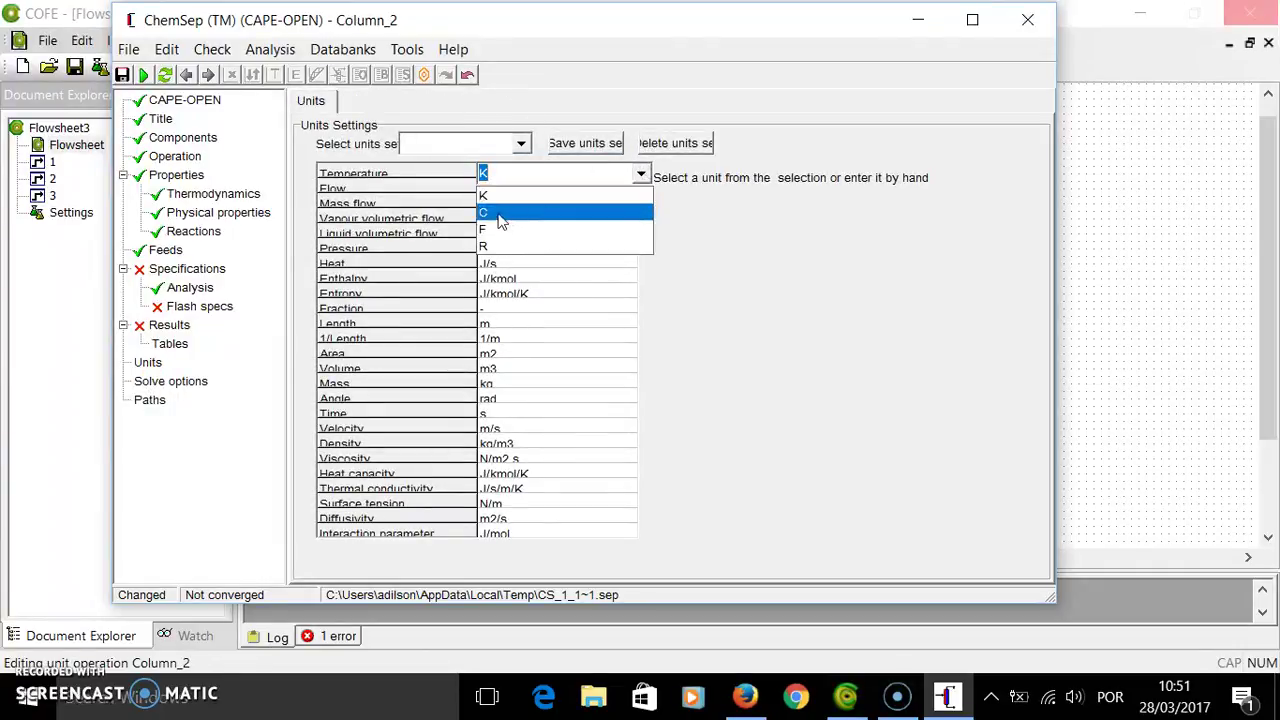
click(503, 213)
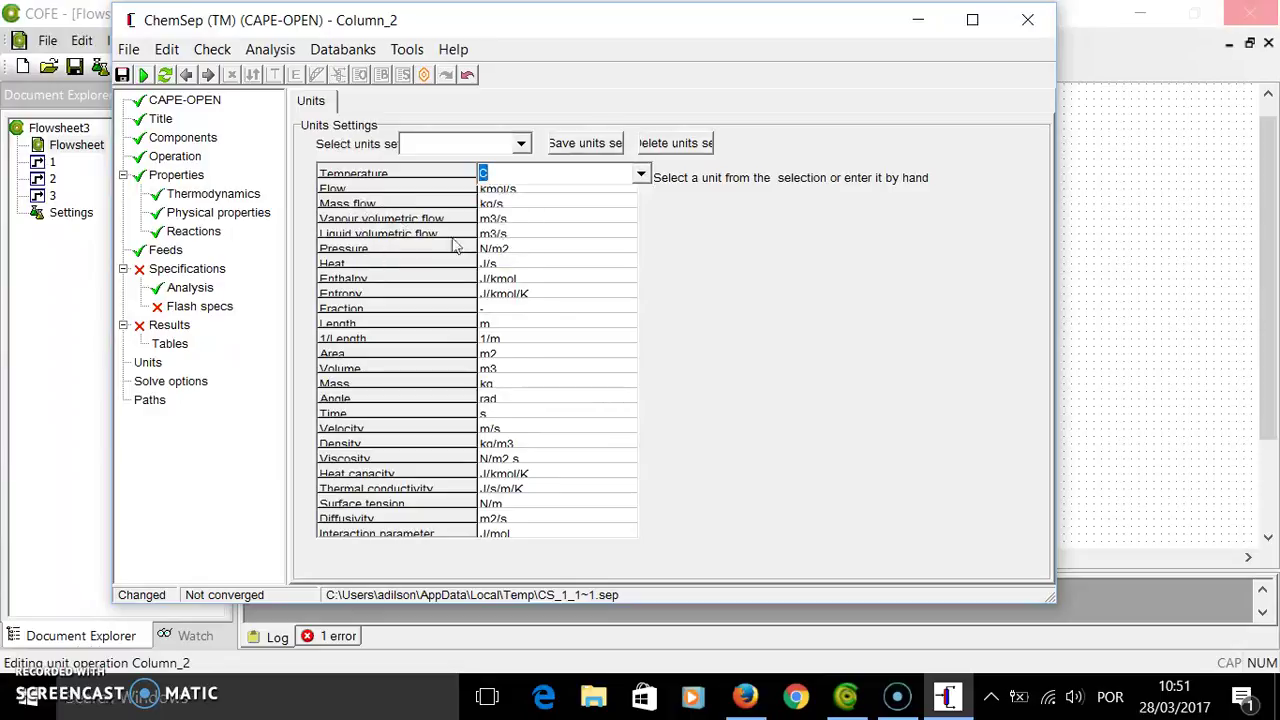
click(517, 248)
click(641, 248)
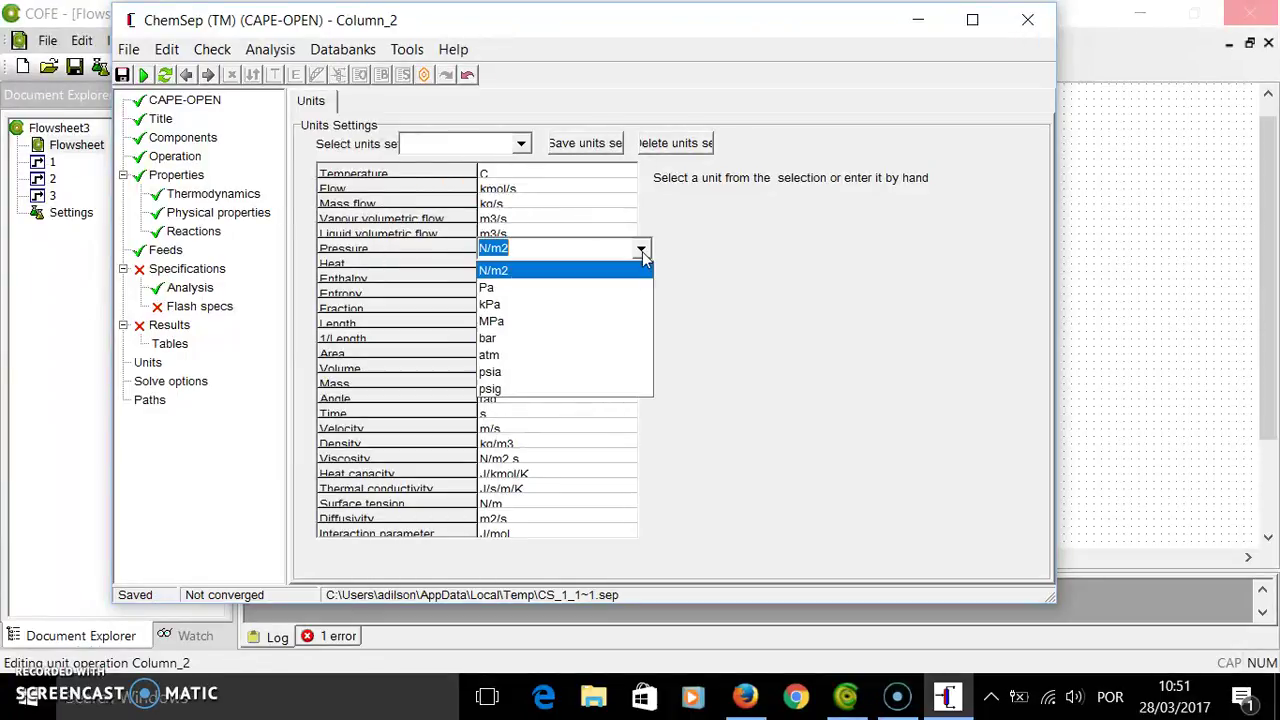
click(505, 355)
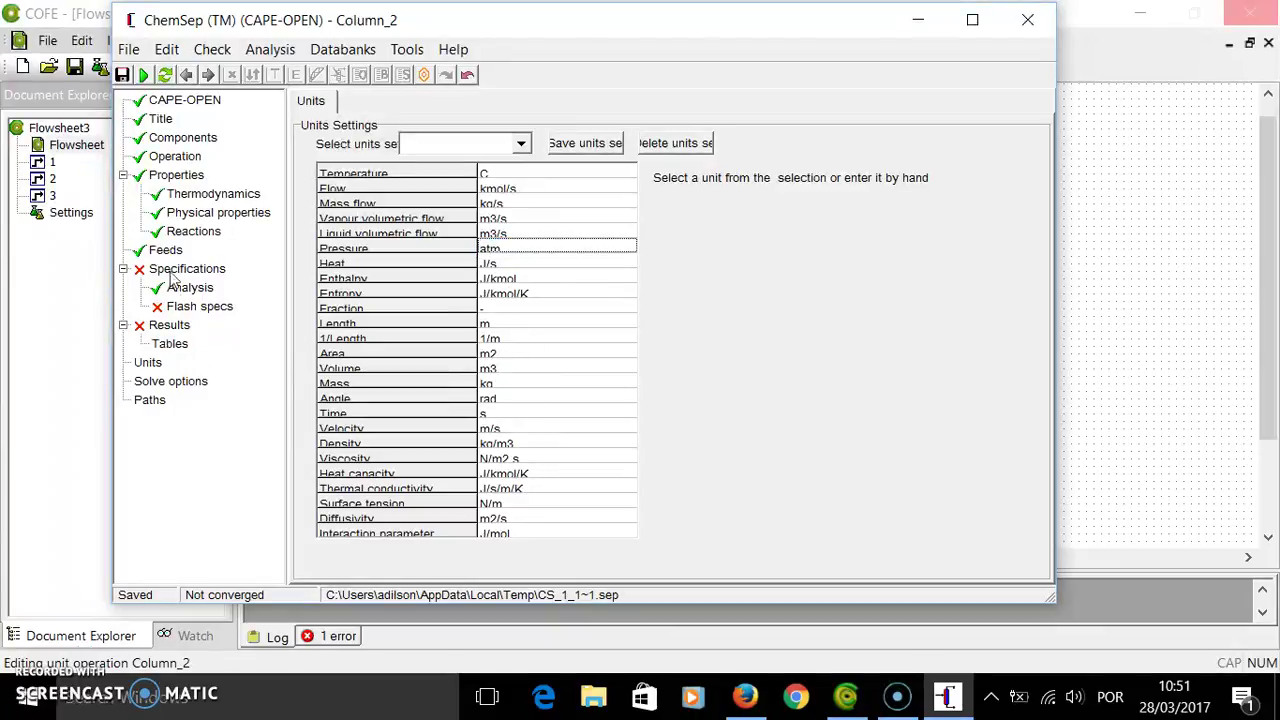
Set the flash pressure to 2 atm and the flash temperature to 25 C.
click(201, 308)
double_click(455, 180)
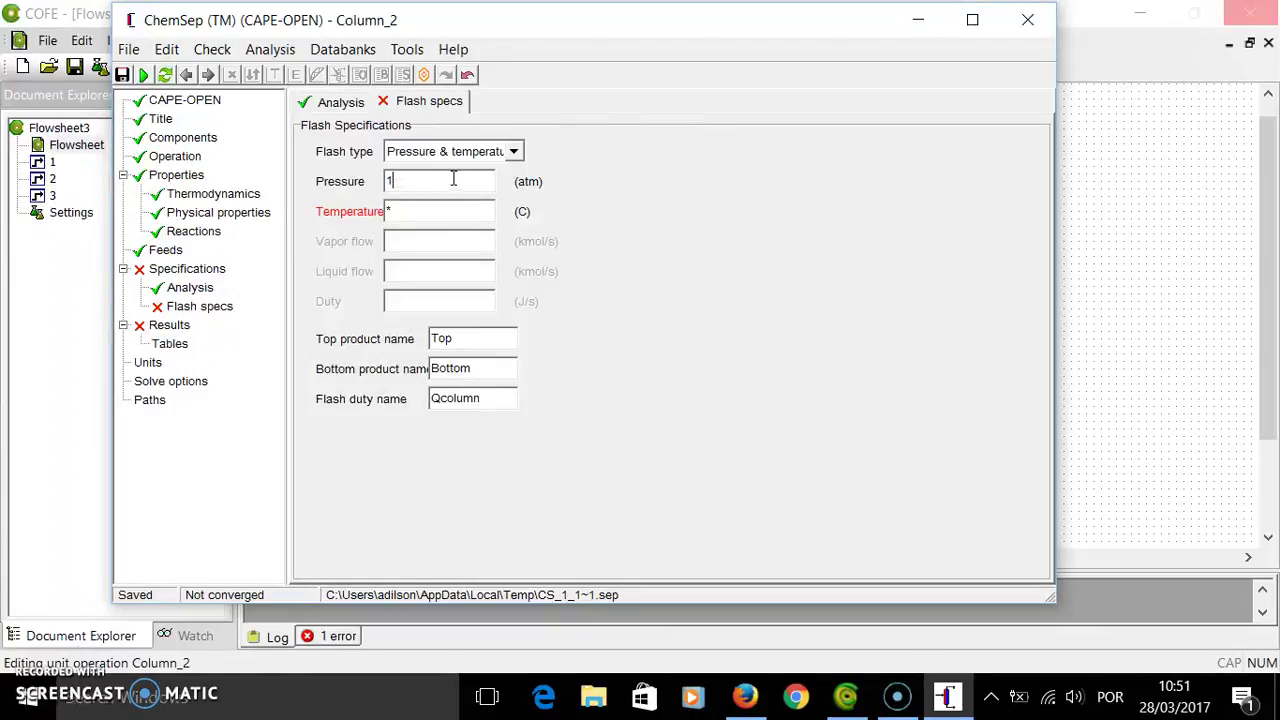
key(Tab)
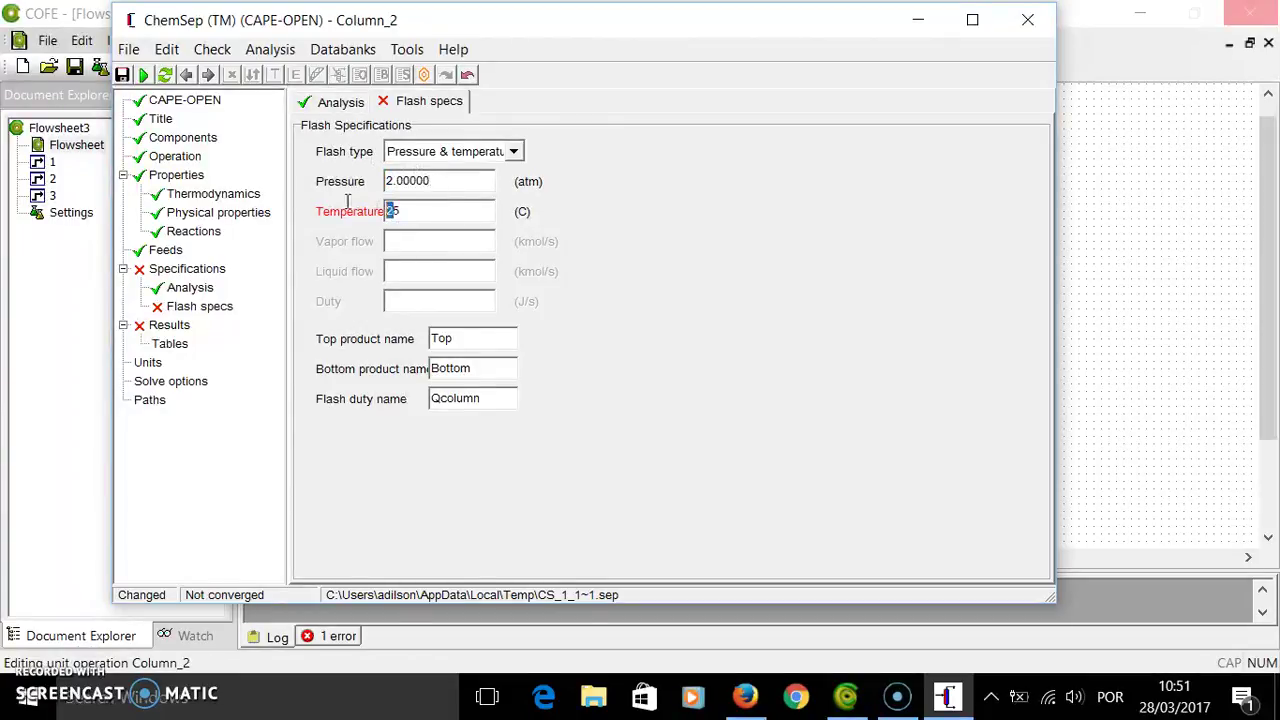
text(25)
click(121, 78)
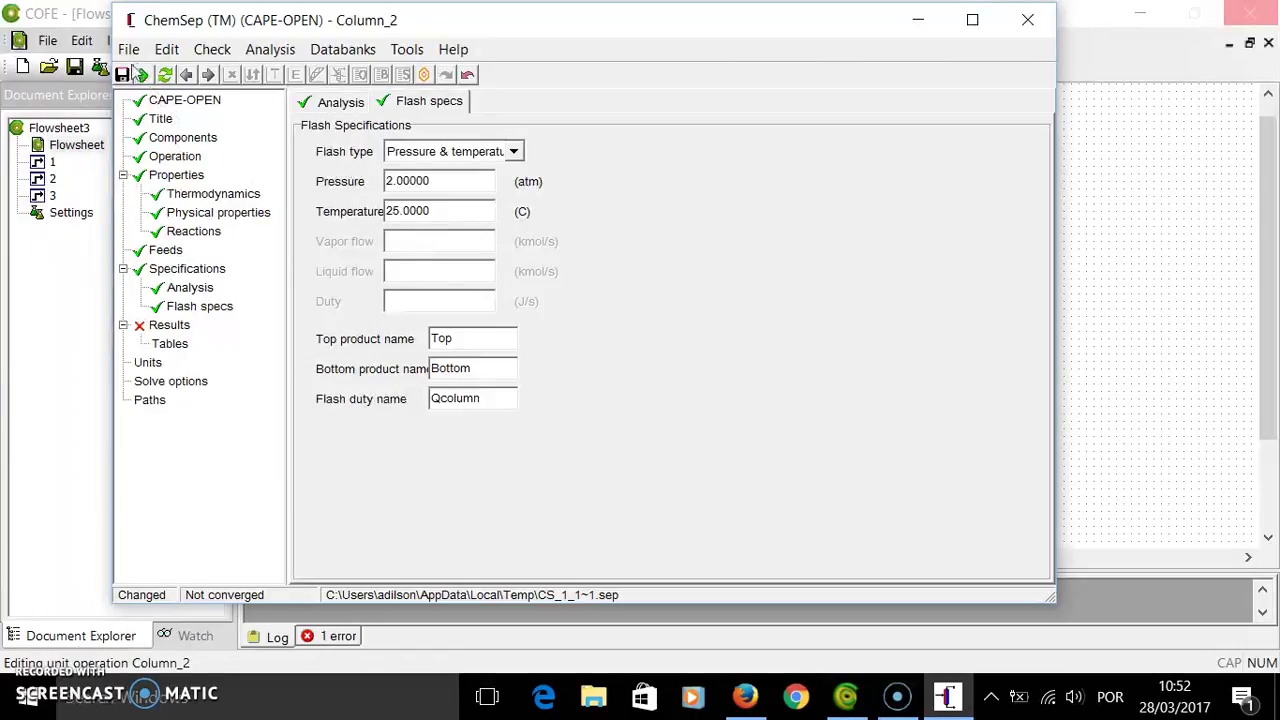
Close the Column_2 editor saving its input, and shrink the column icon so its feed inlet connects to stream 3.
click(1047, 13)
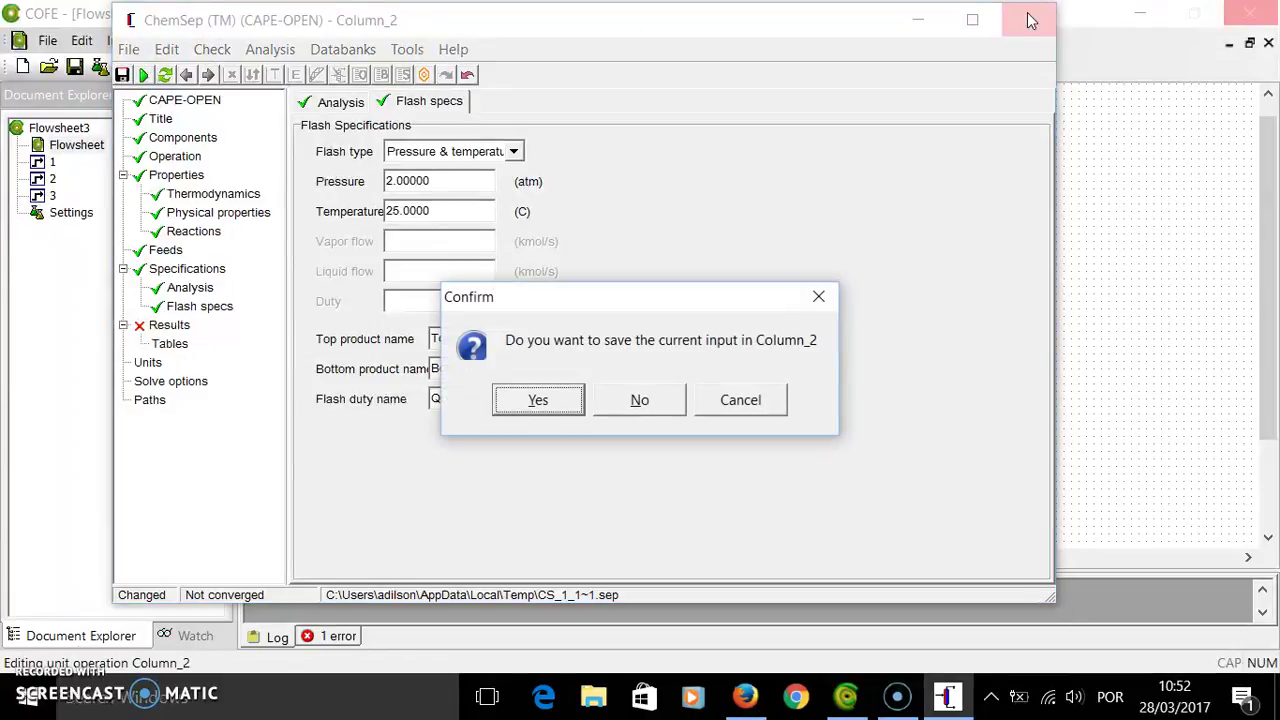
click(538, 400)
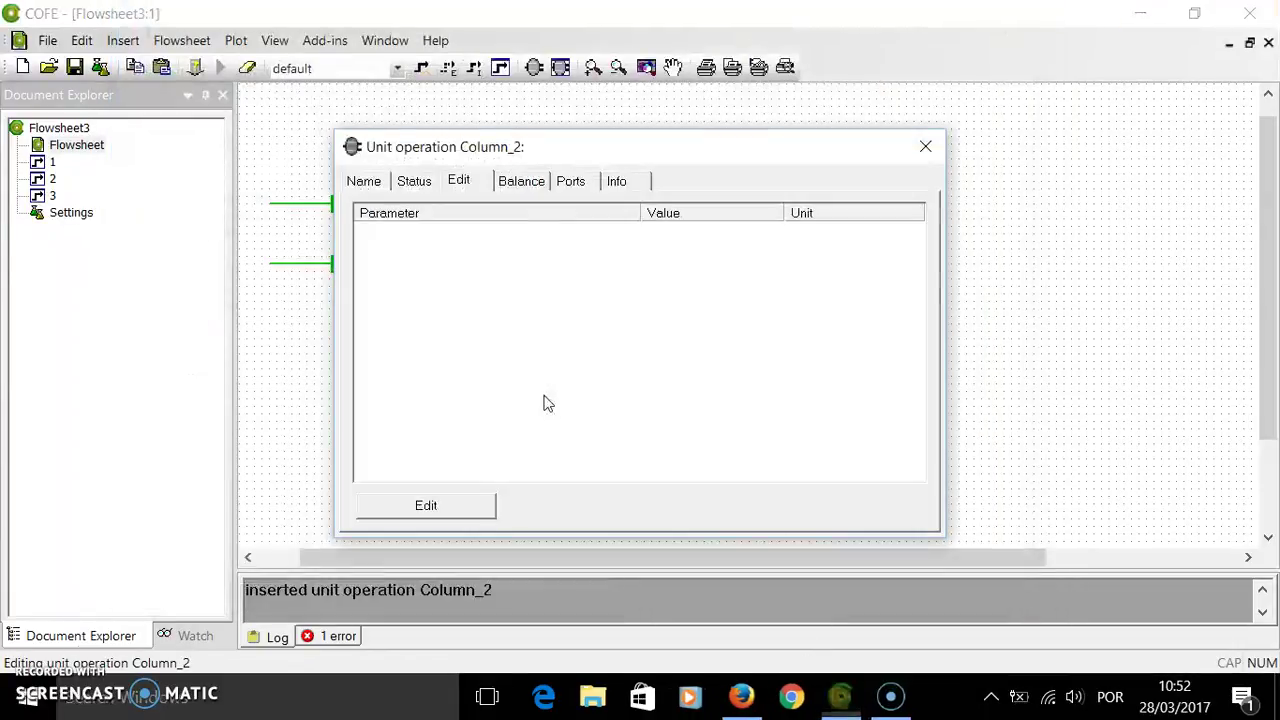
click(705, 400)
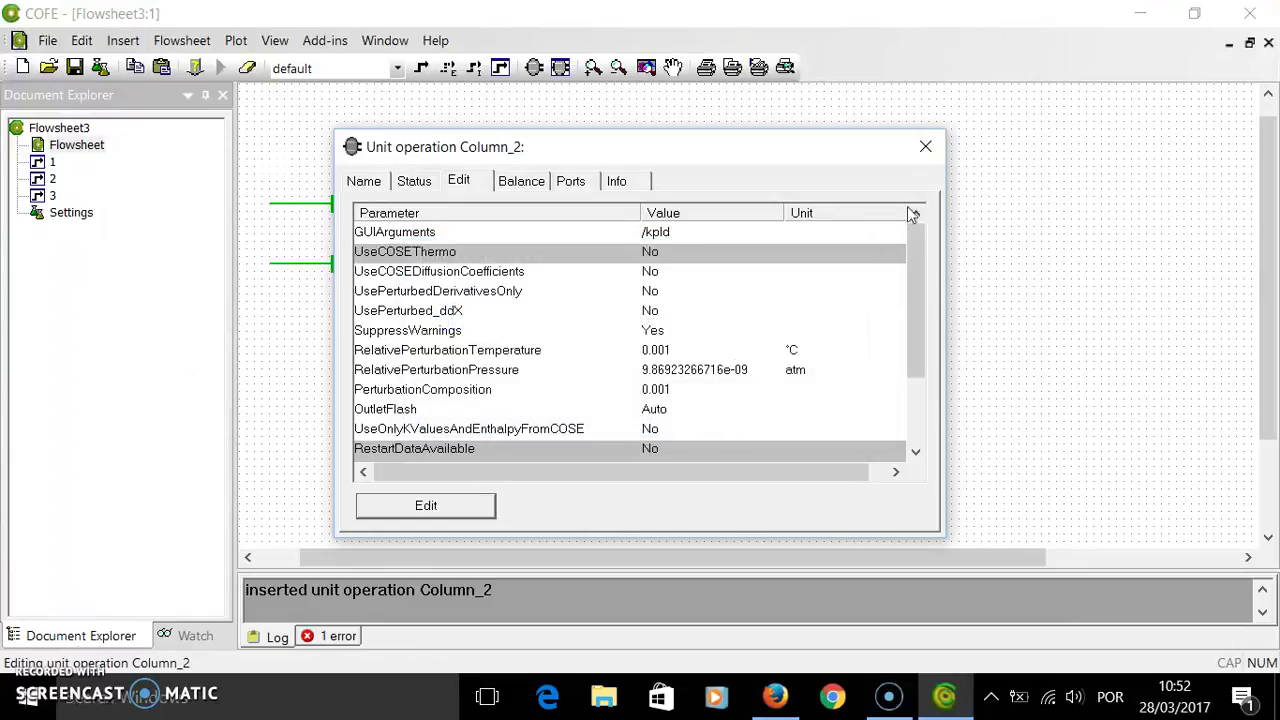
click(925, 146)
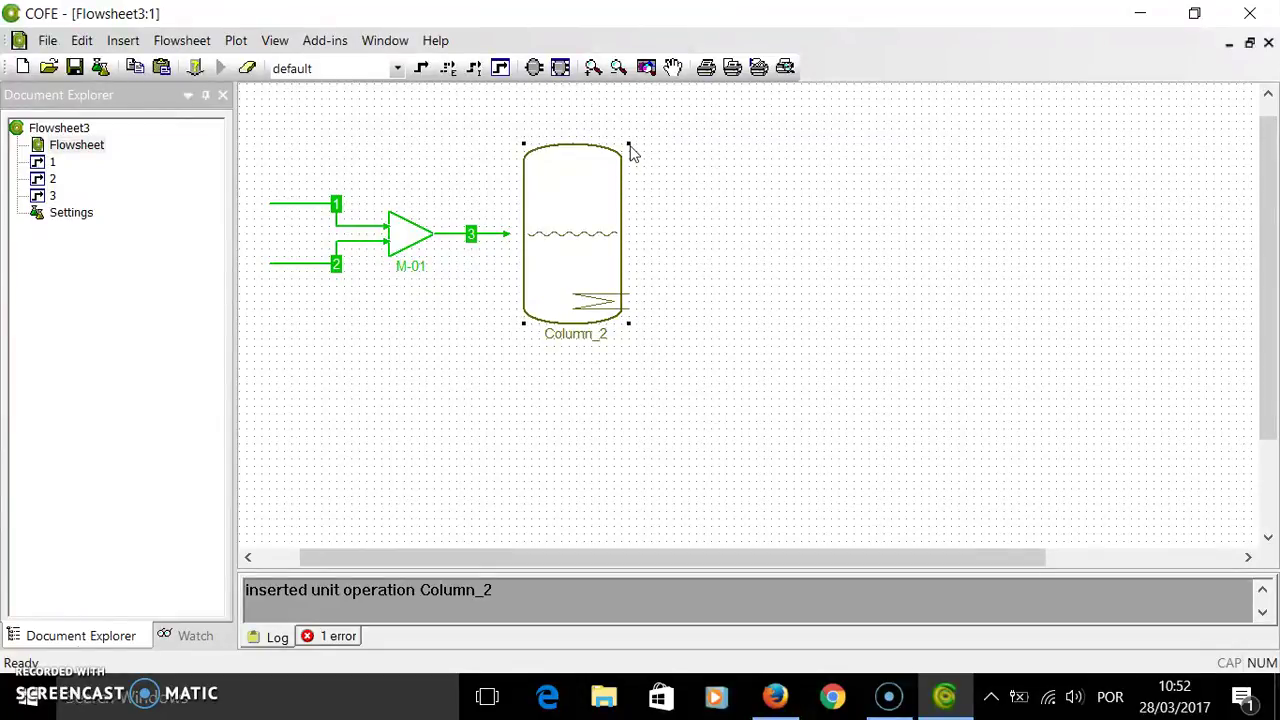
drag(627, 143, 514, 234)
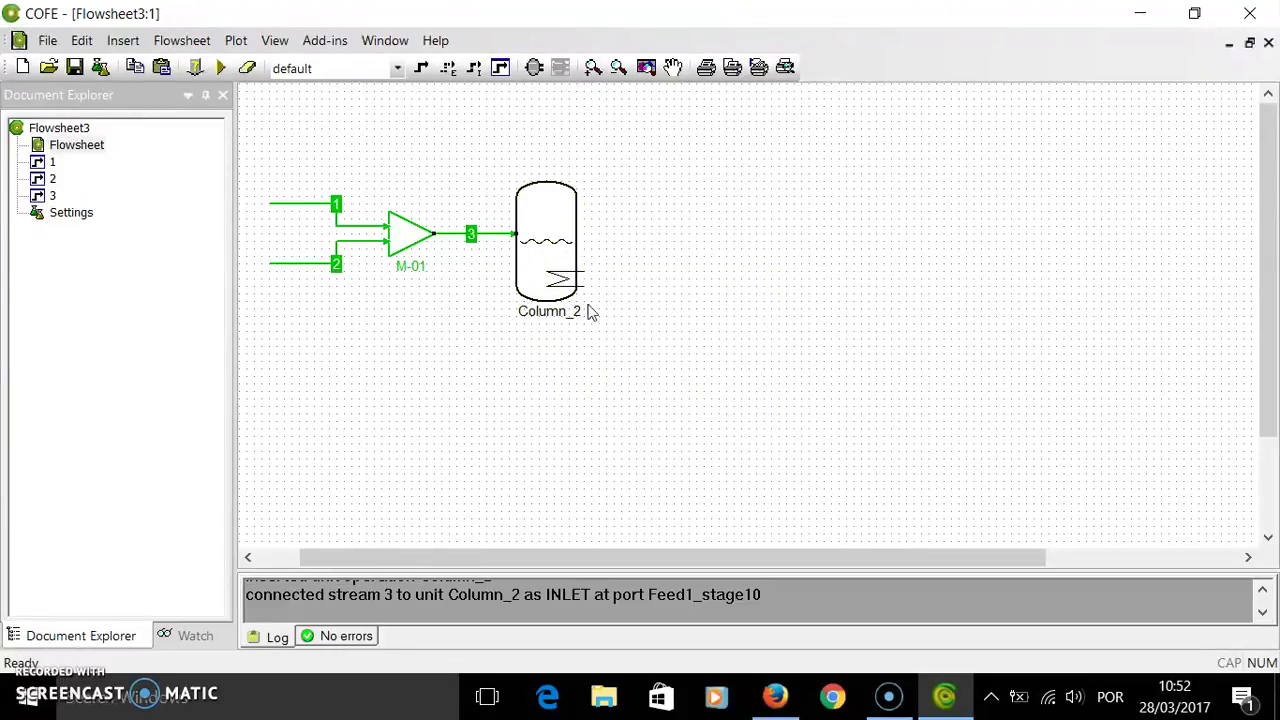
Rename the flash unit Column_2 as V-01 and move its label beside the upper part of the vessel.
click(555, 307)
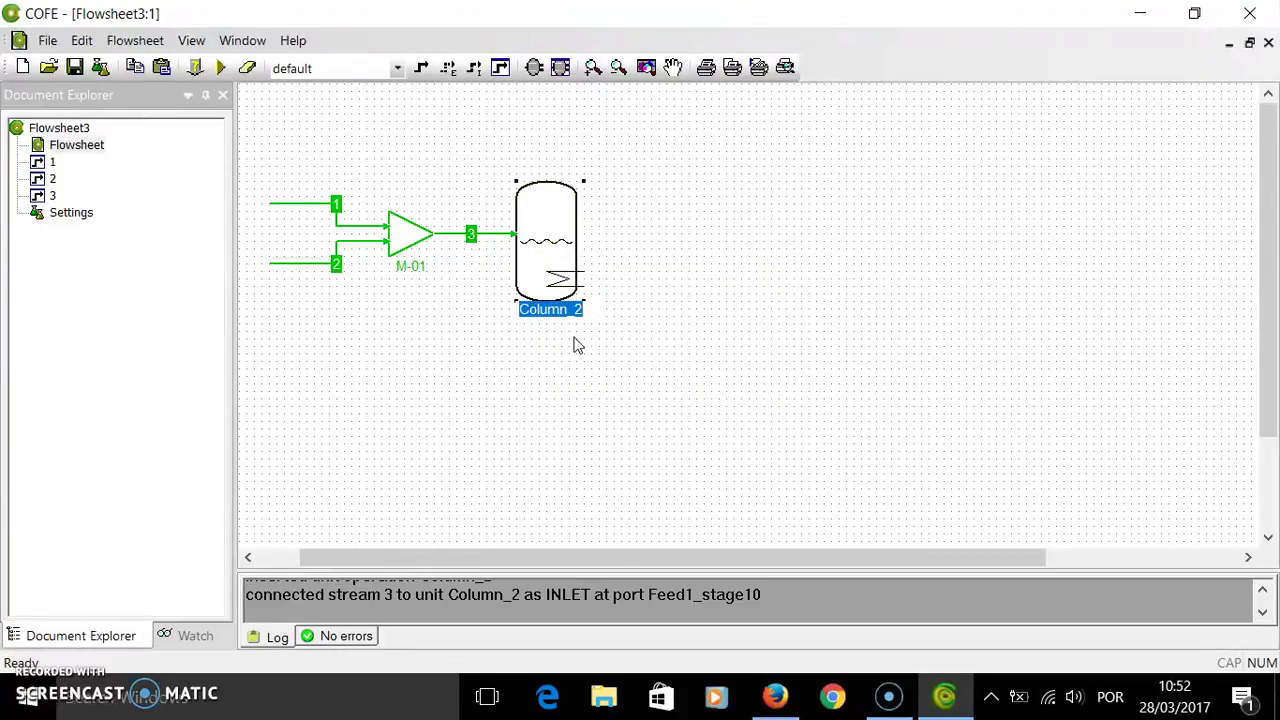
text(V-01)
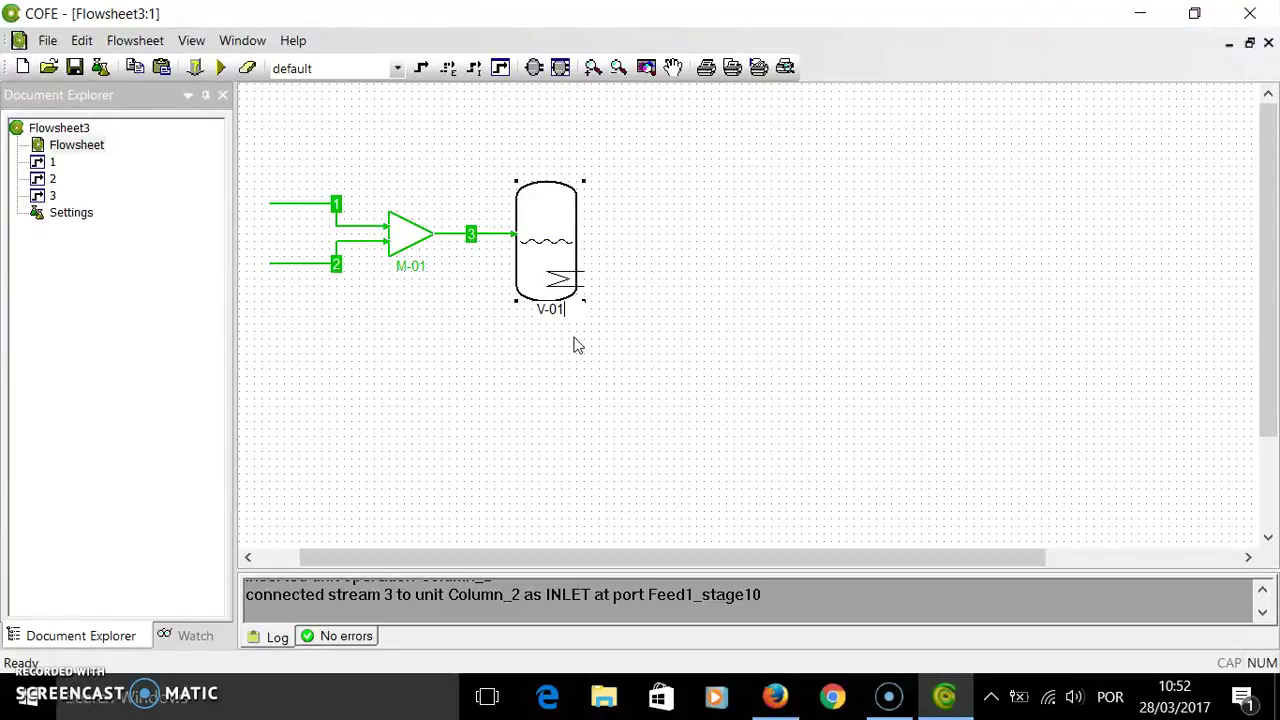
key(Return)
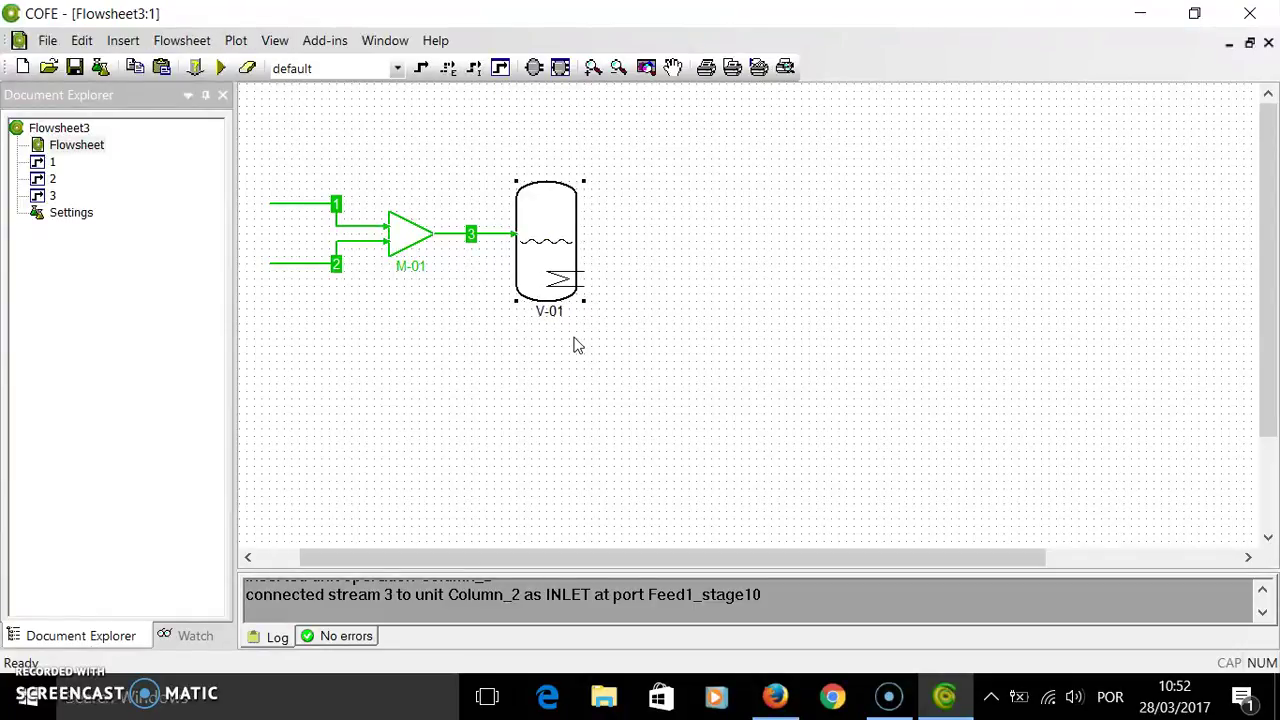
drag(543, 318, 590, 230)
click(648, 276)
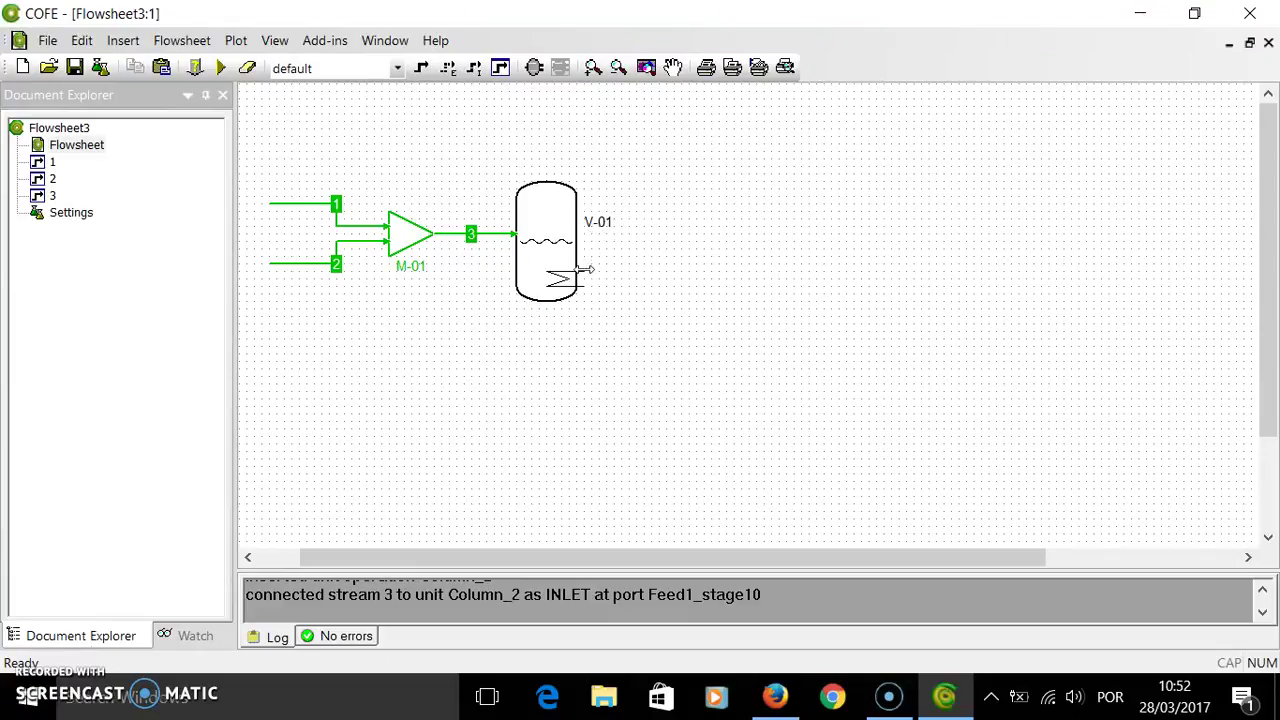
Draw an outlet stream above V-01 and connect it to the vessel's TopProduct port.
click(421, 67)
click(546, 164)
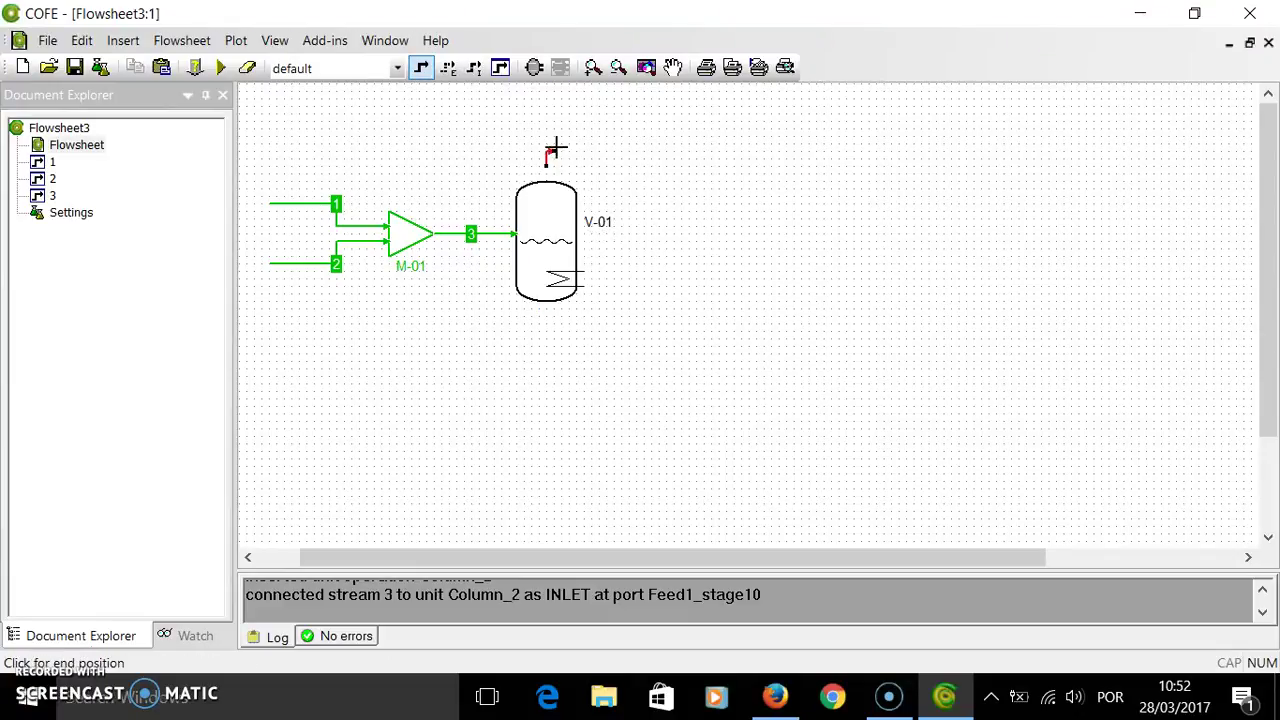
click(661, 151)
drag(543, 168, 546, 183)
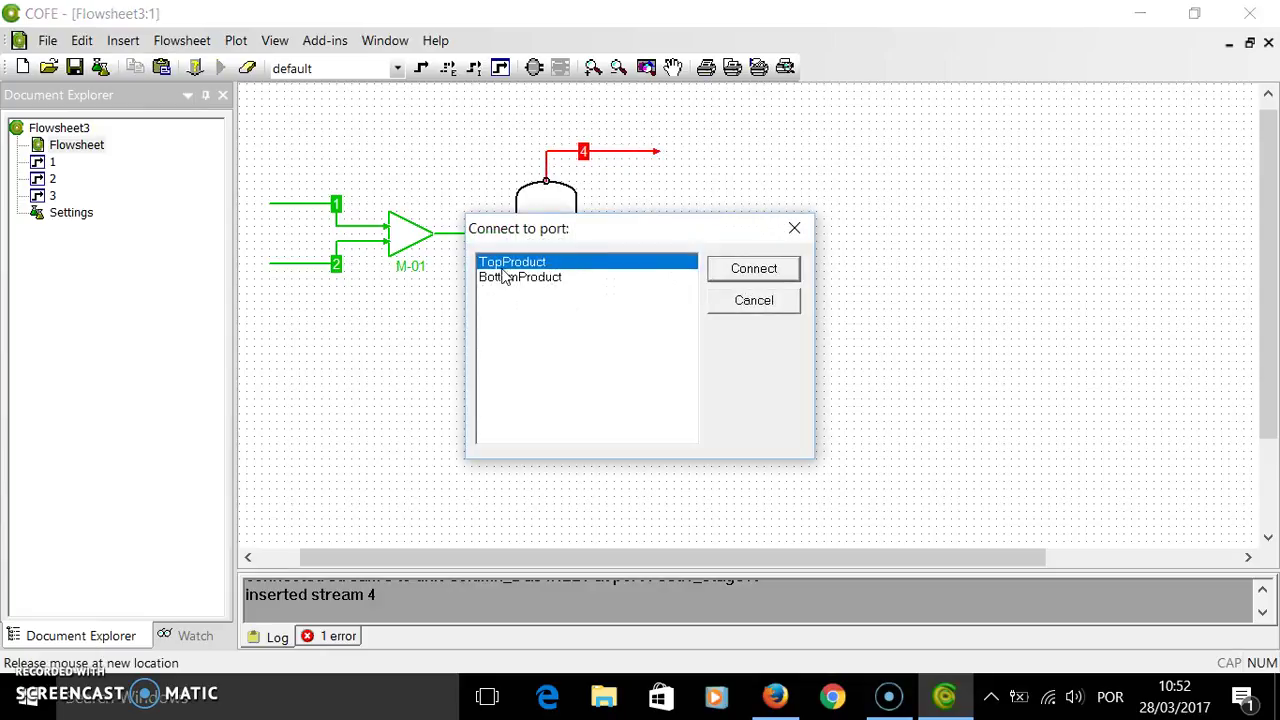
click(754, 270)
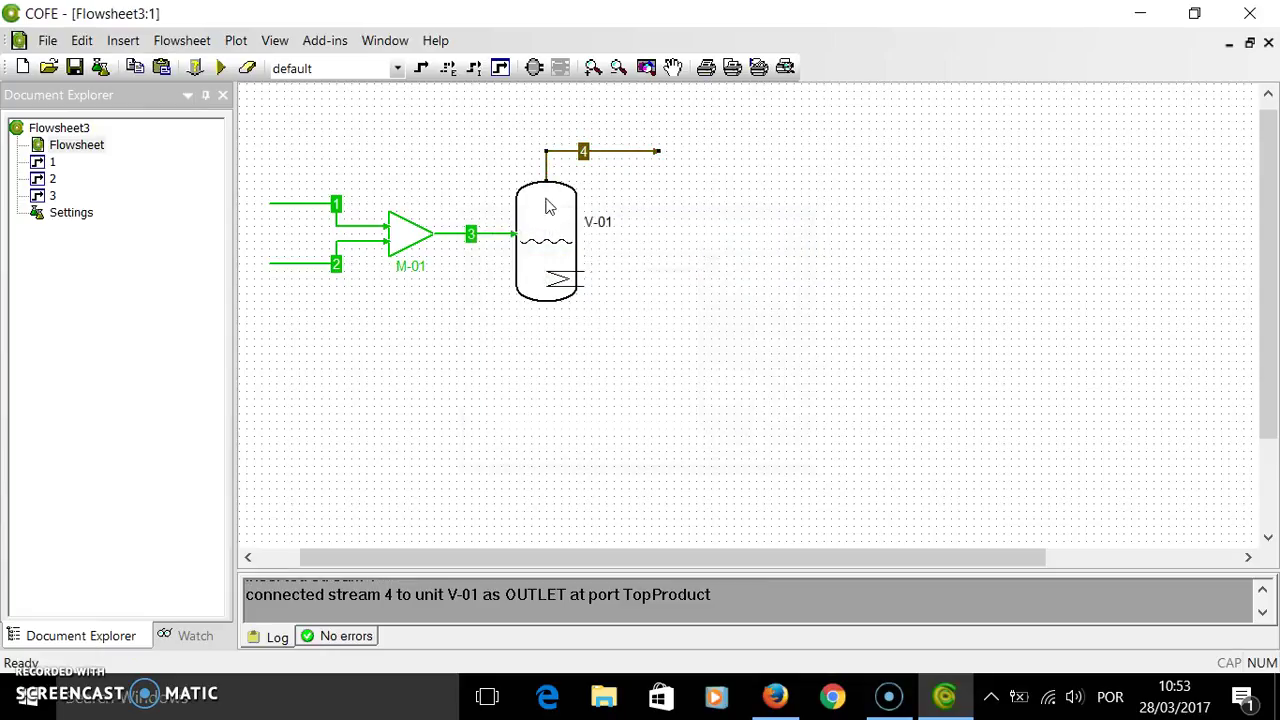
Draw an outlet stream below V-01 and attach it to the vessel's underside as the BottomProduct.
click(421, 67)
click(546, 317)
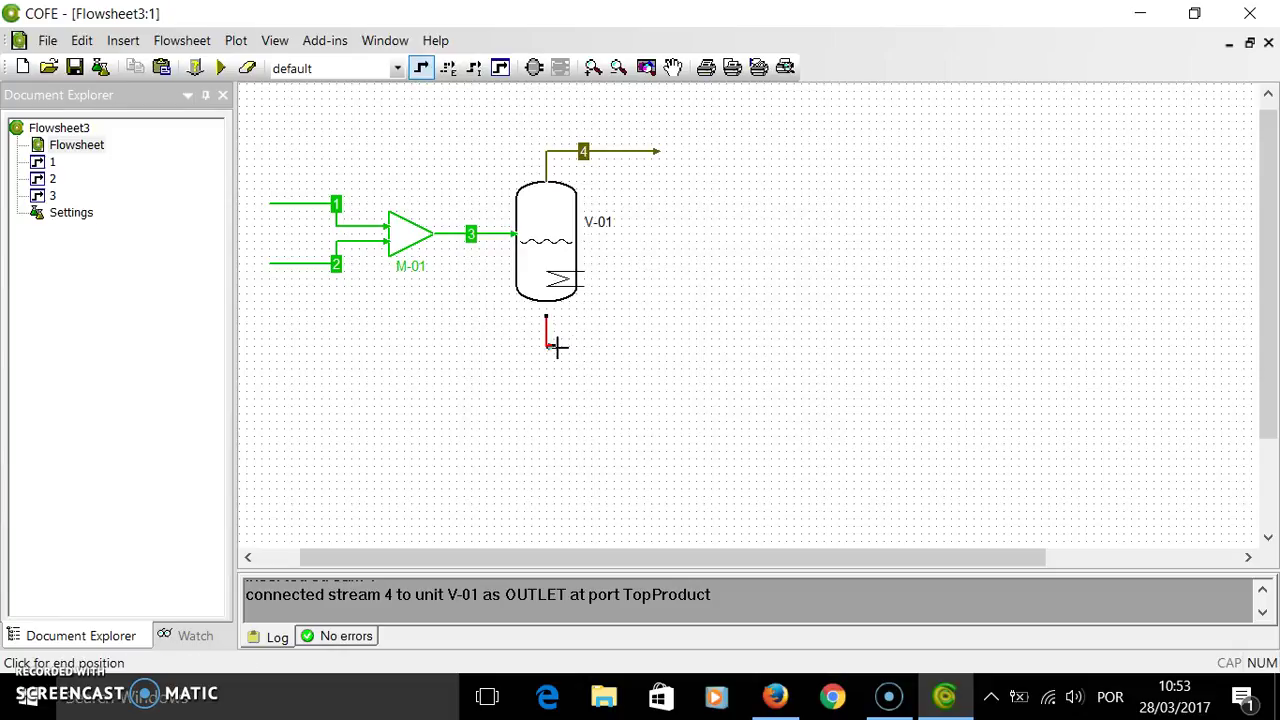
click(649, 337)
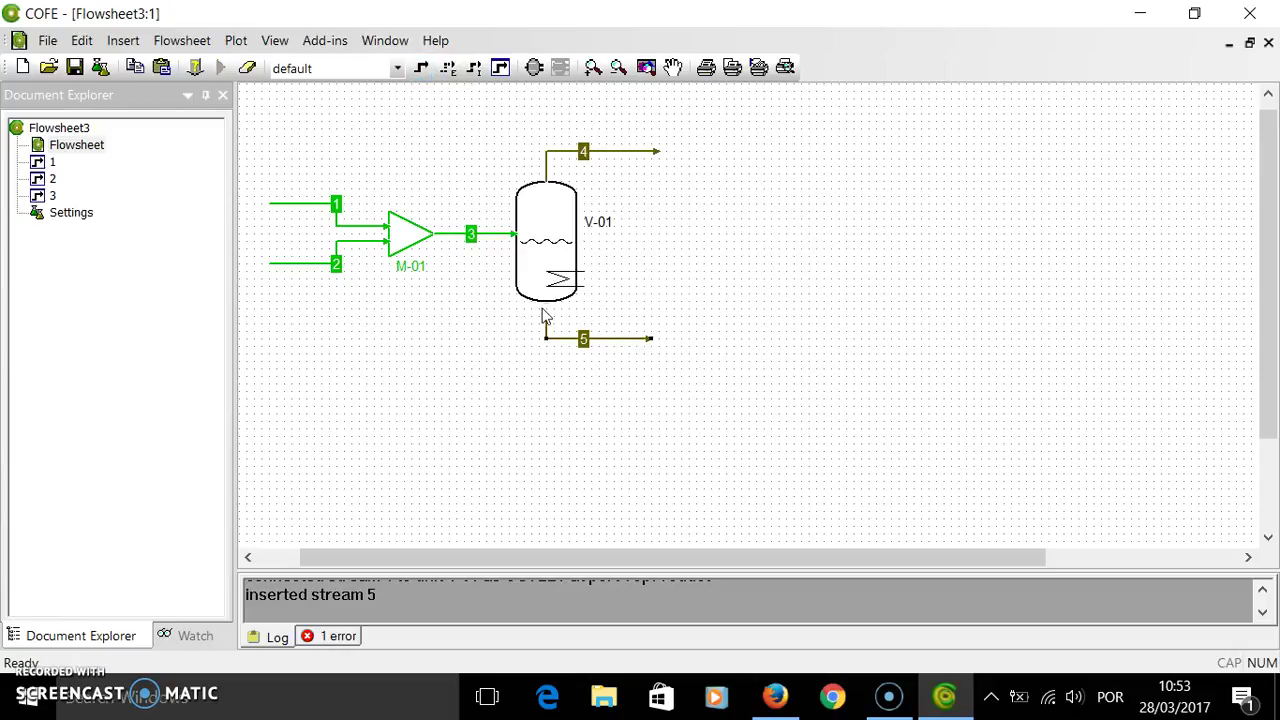
drag(546, 317, 545, 300)
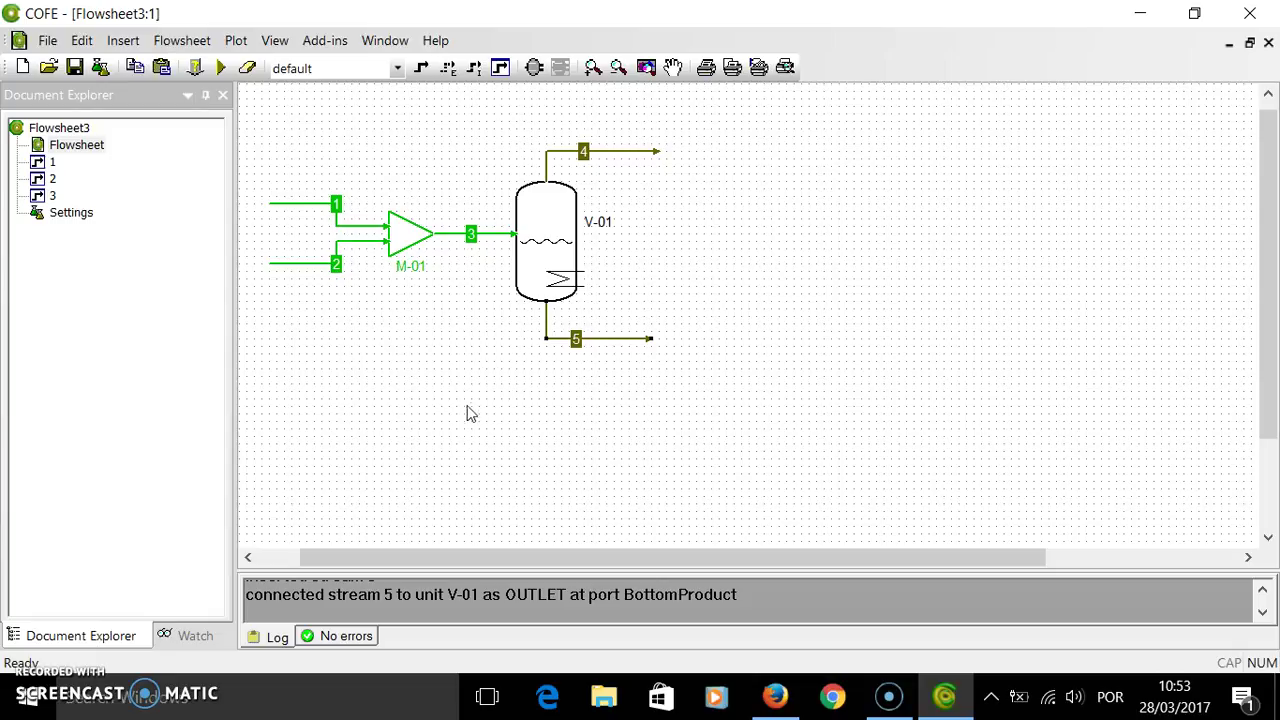
Review V-01's thermodynamic models and Henry's law components in ChemSep, and close the editor without saving.
double_click(543, 262)
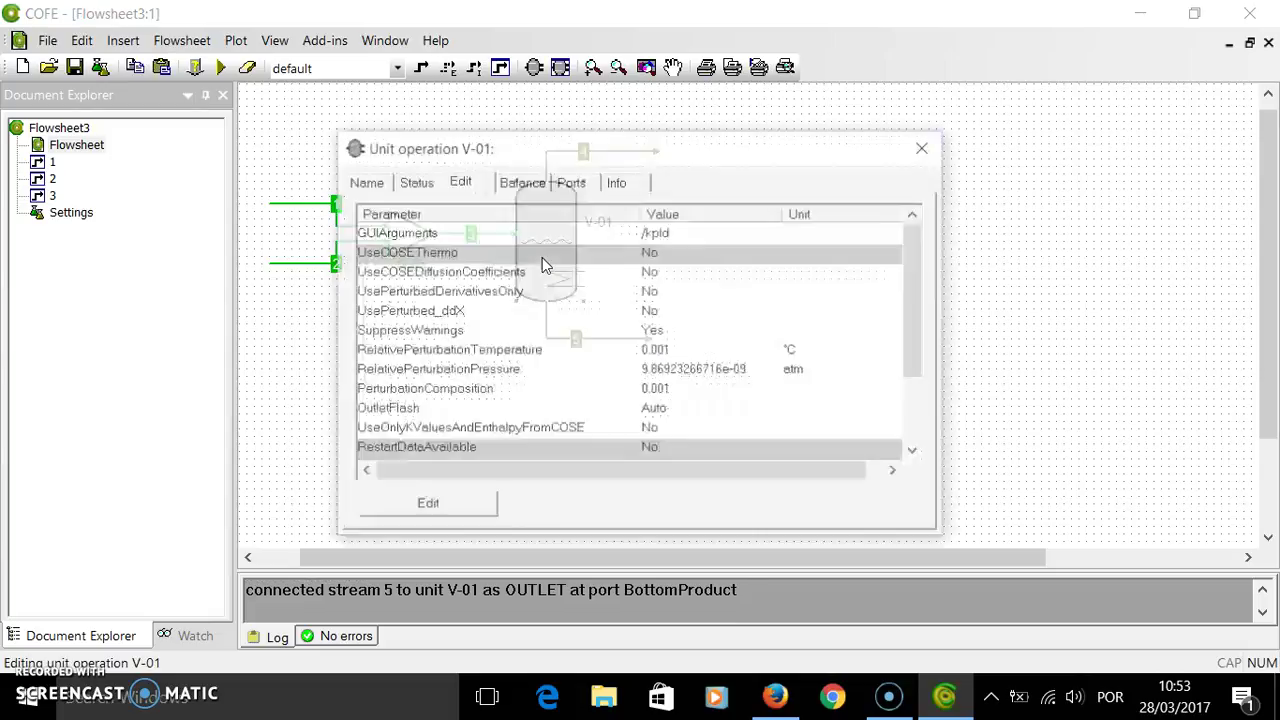
click(447, 507)
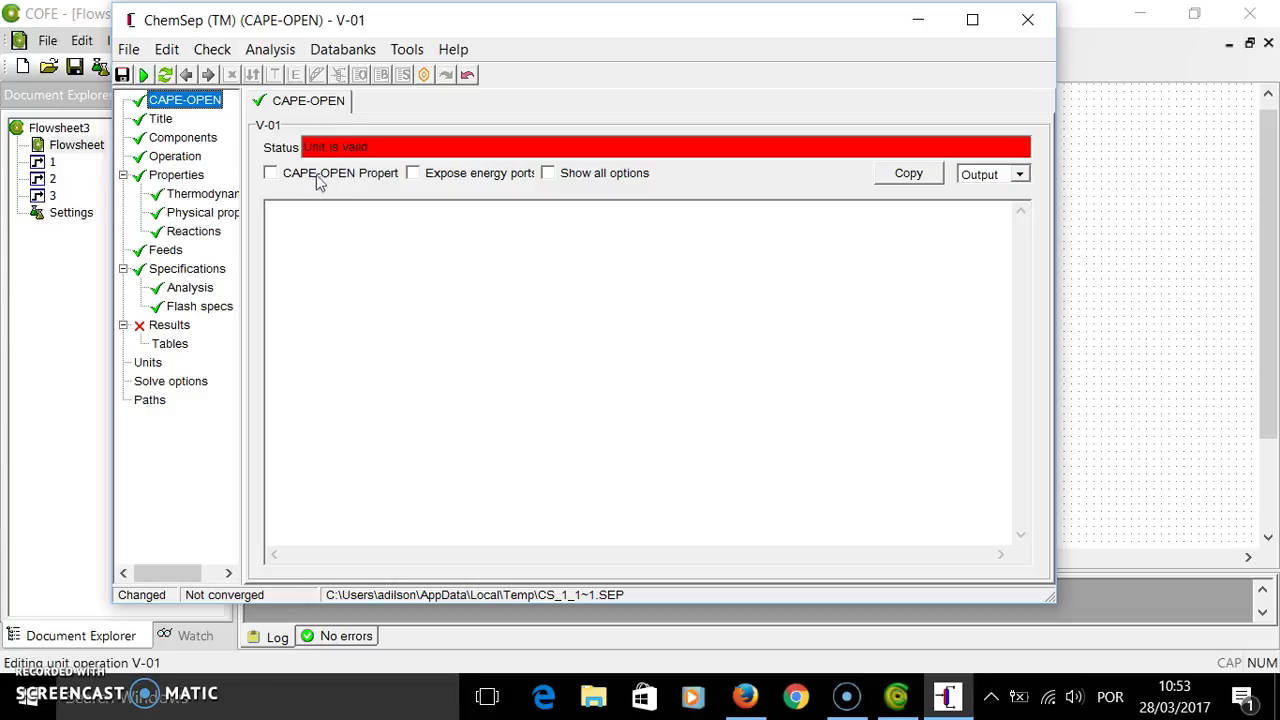
click(198, 193)
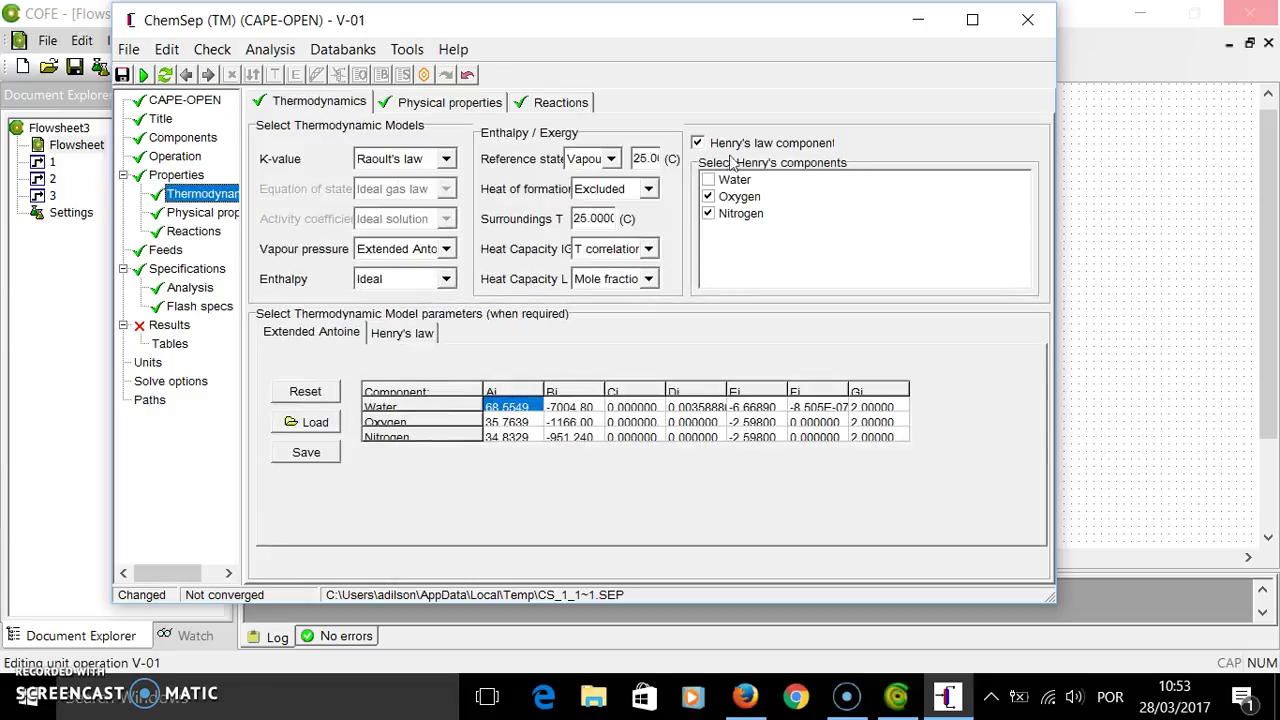
click(1027, 19)
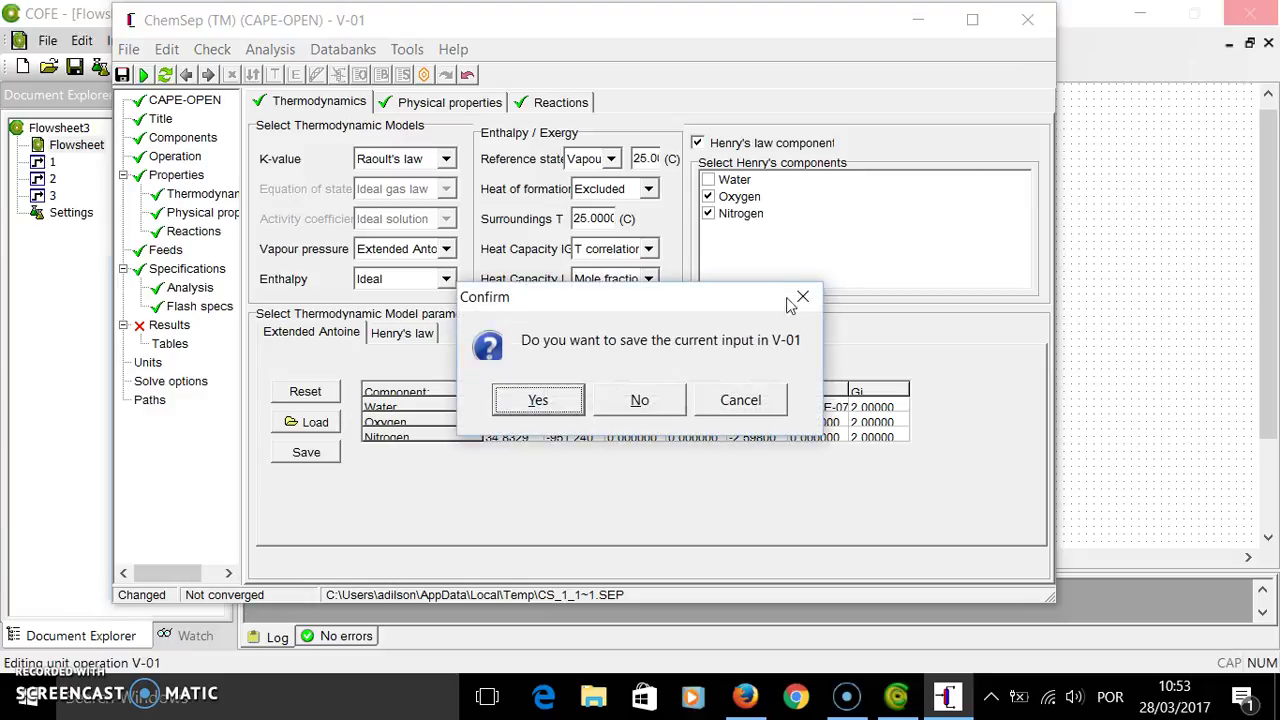
click(631, 412)
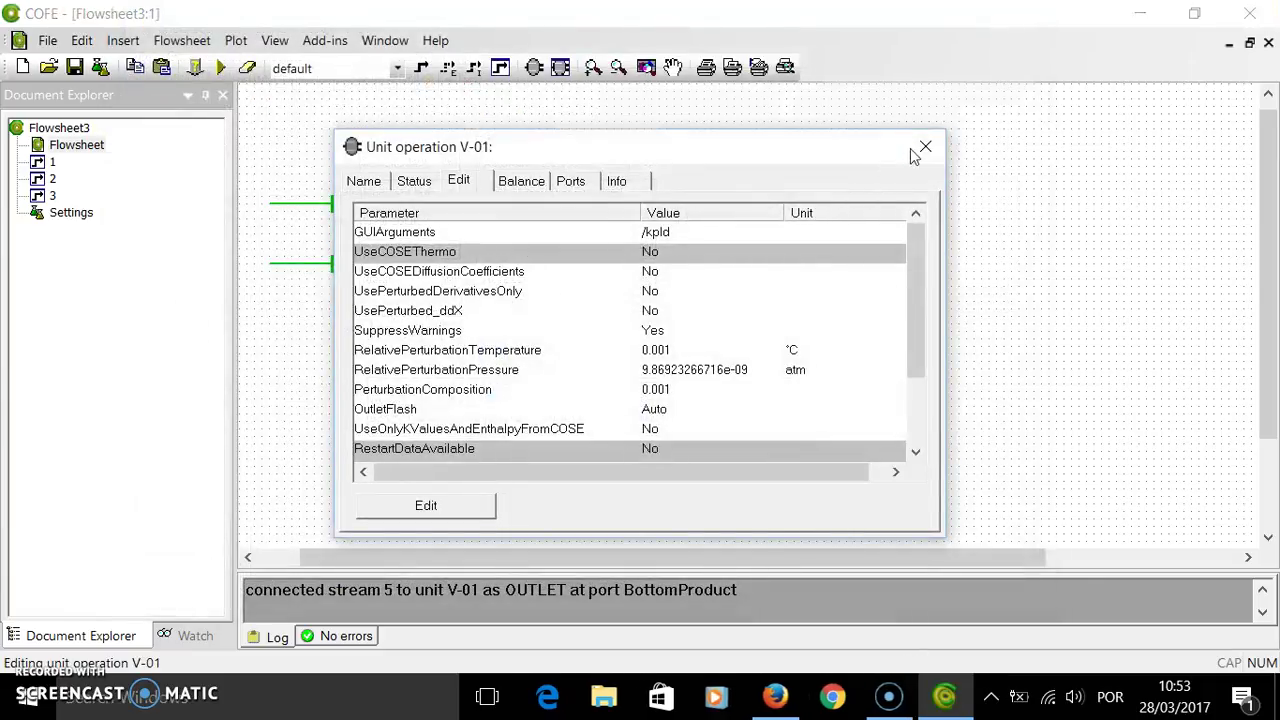
click(920, 151)
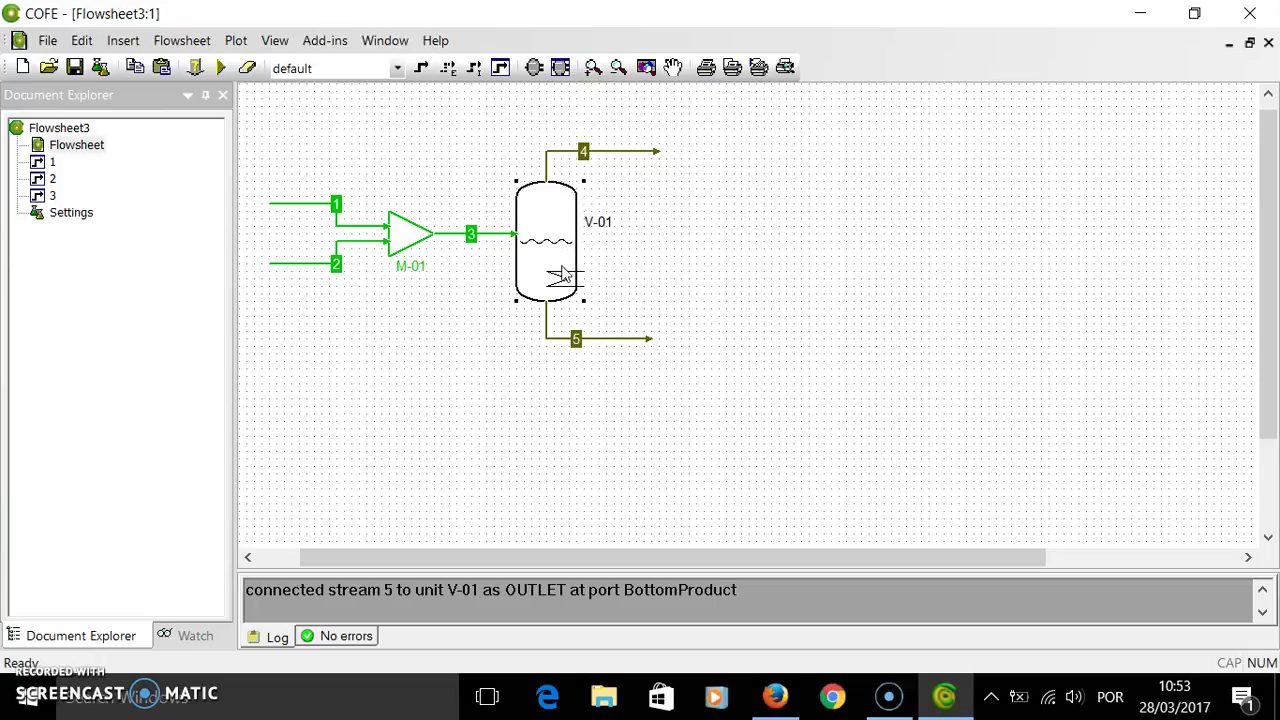
Examine the flash1 property package's property calculation methods in advanced mode, and close the flowsheet configuration.
mouse_move(560, 232)
mouse_move(561, 255)
click(100, 67)
click(337, 177)
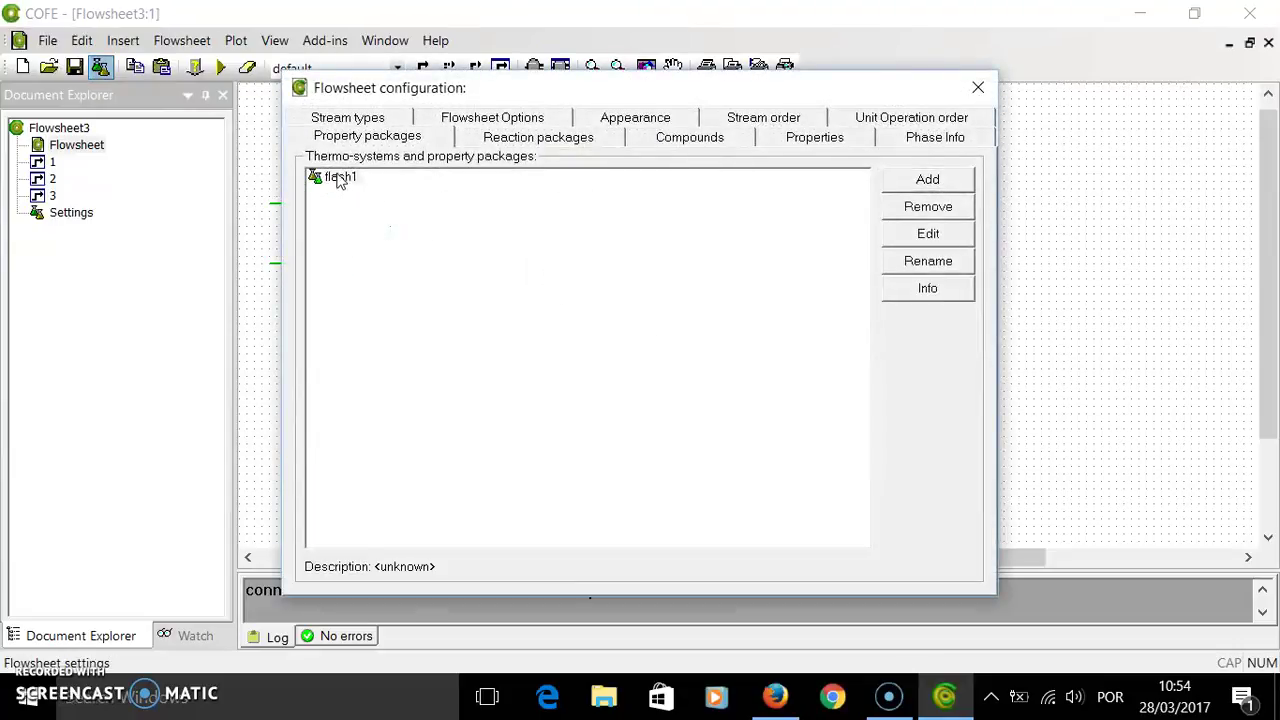
click(928, 233)
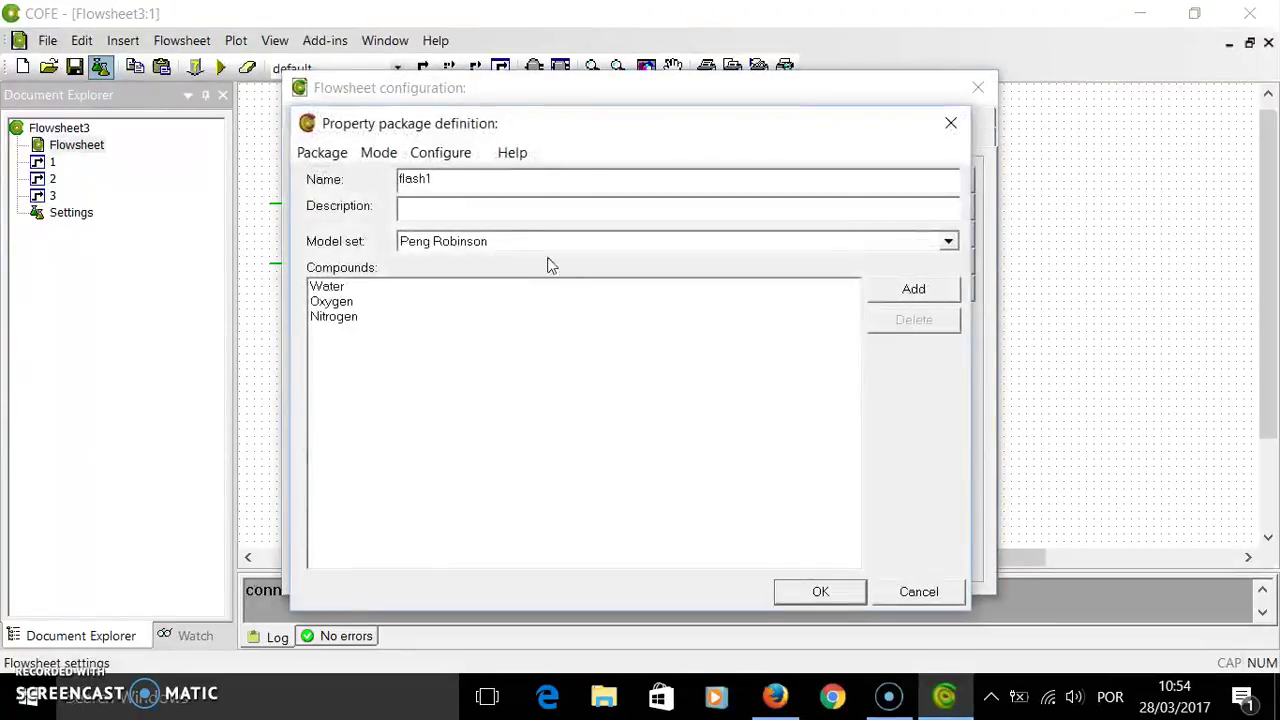
click(378, 152)
click(350, 201)
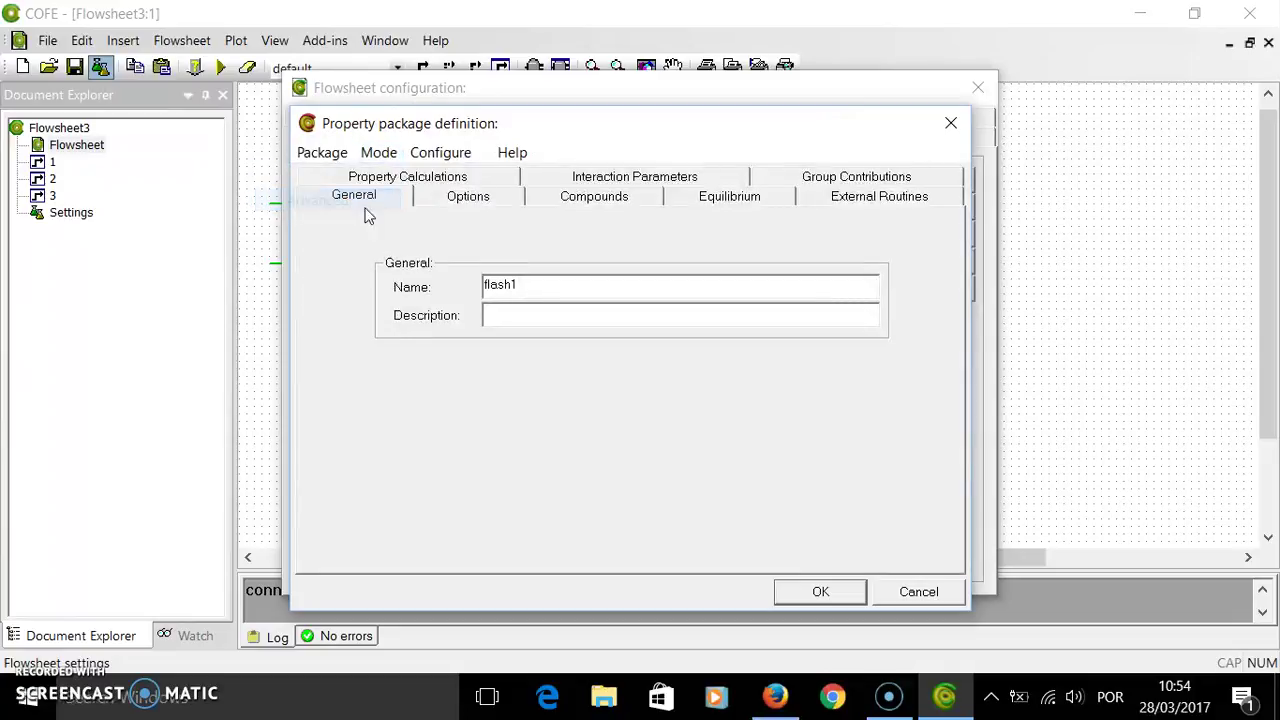
click(446, 177)
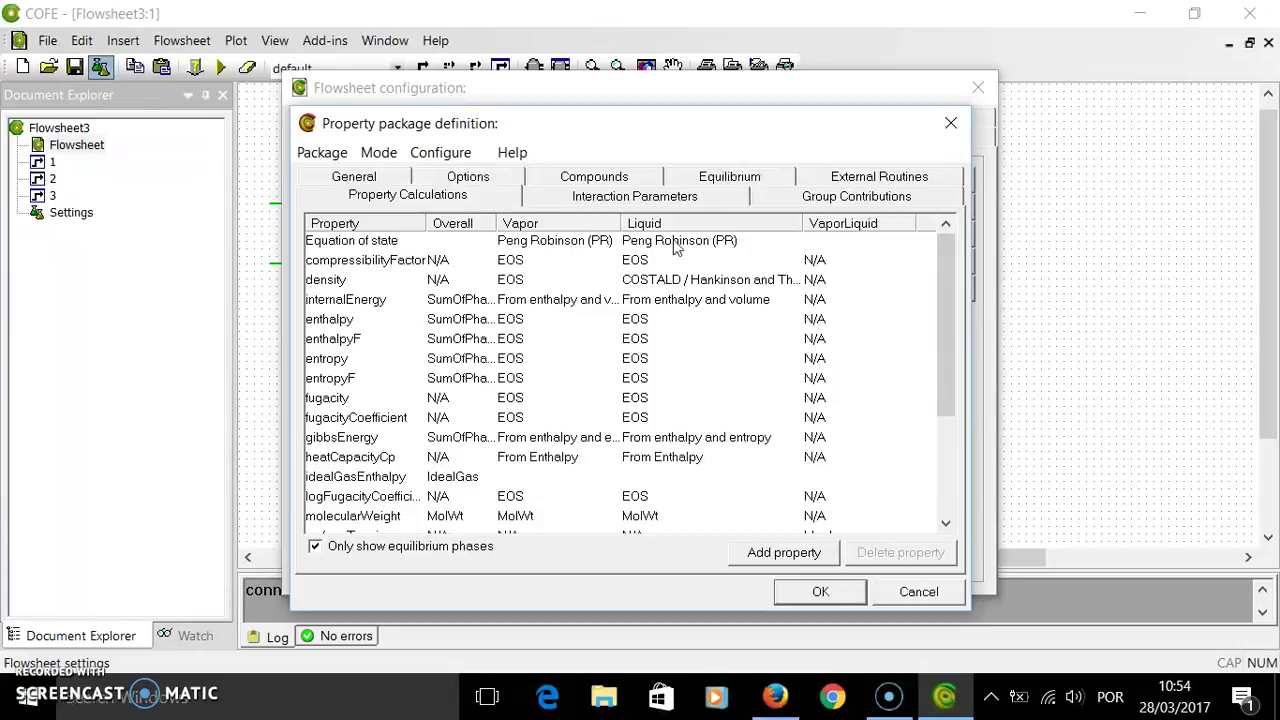
click(820, 592)
click(977, 87)
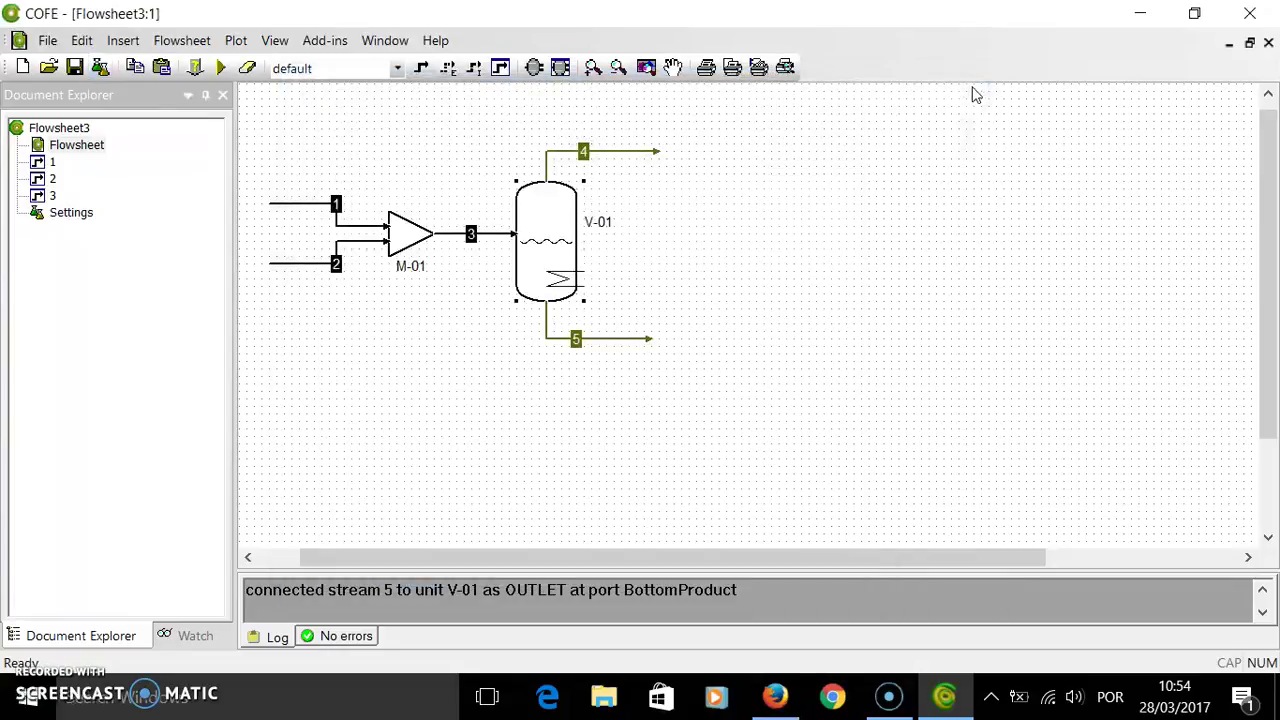
Check that the flowsheet specification is complete and solve the flowsheet.
click(465, 303)
mouse_move(484, 237)
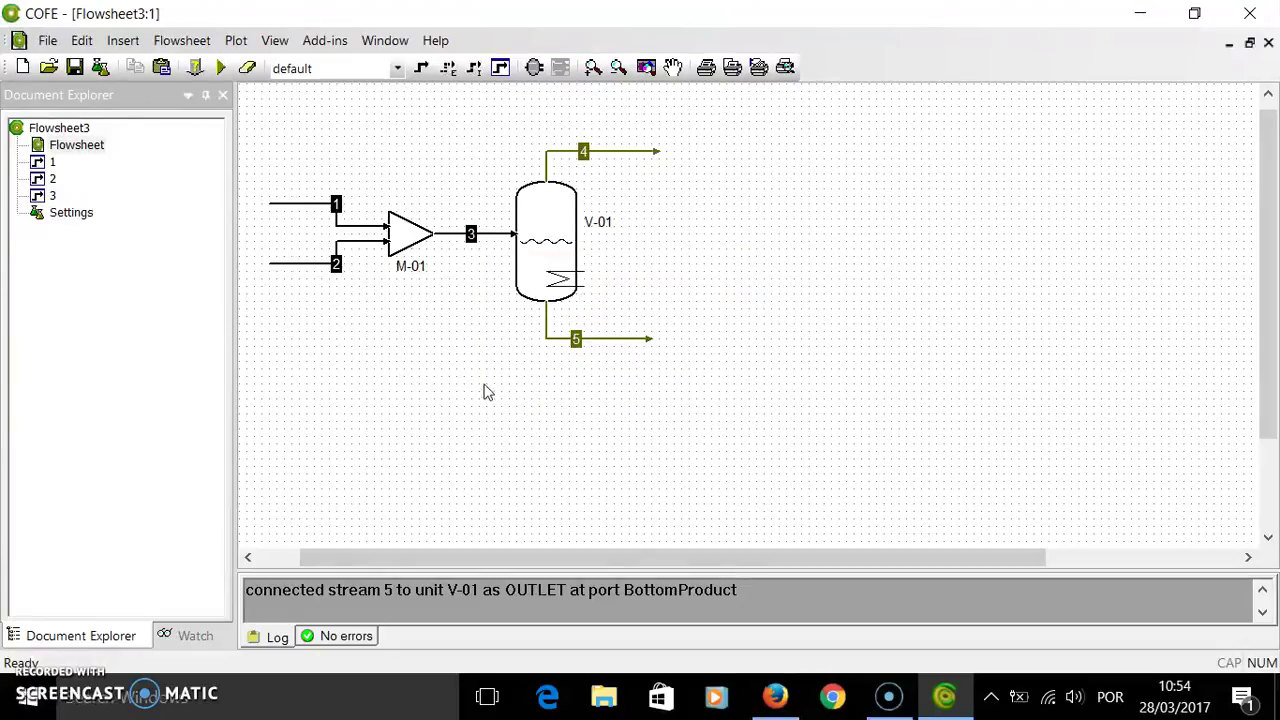
click(195, 67)
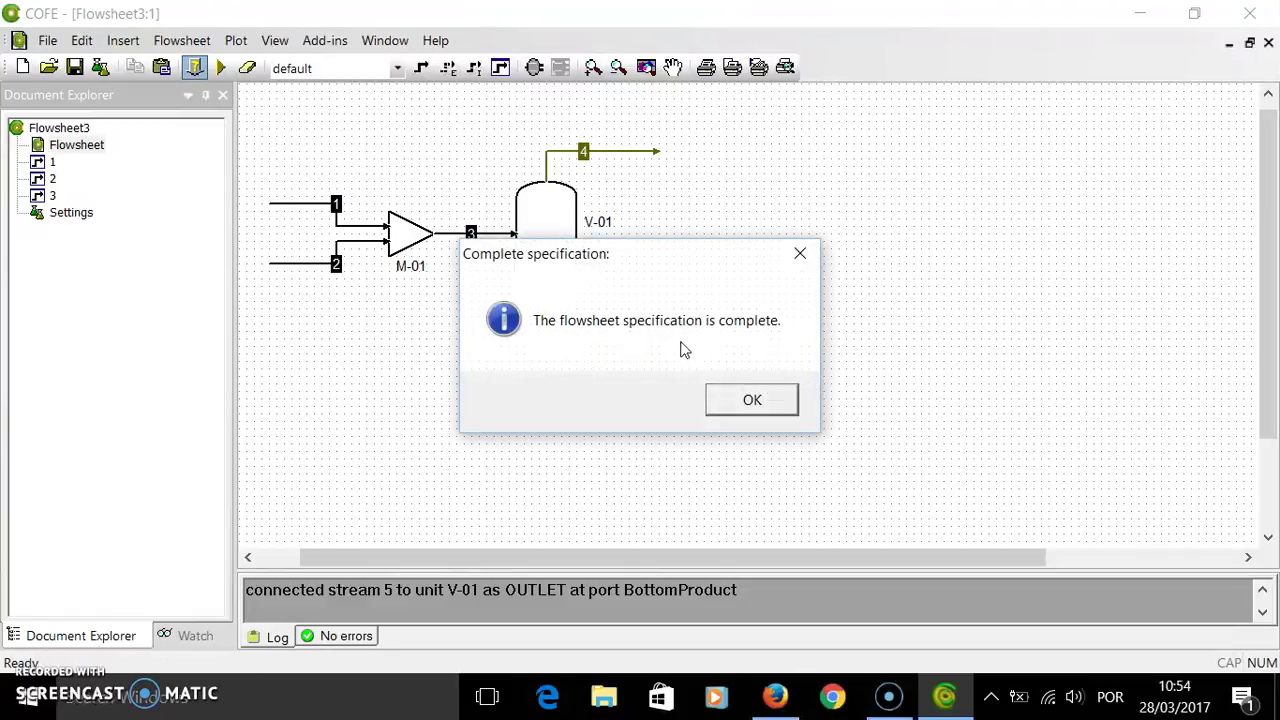
click(762, 402)
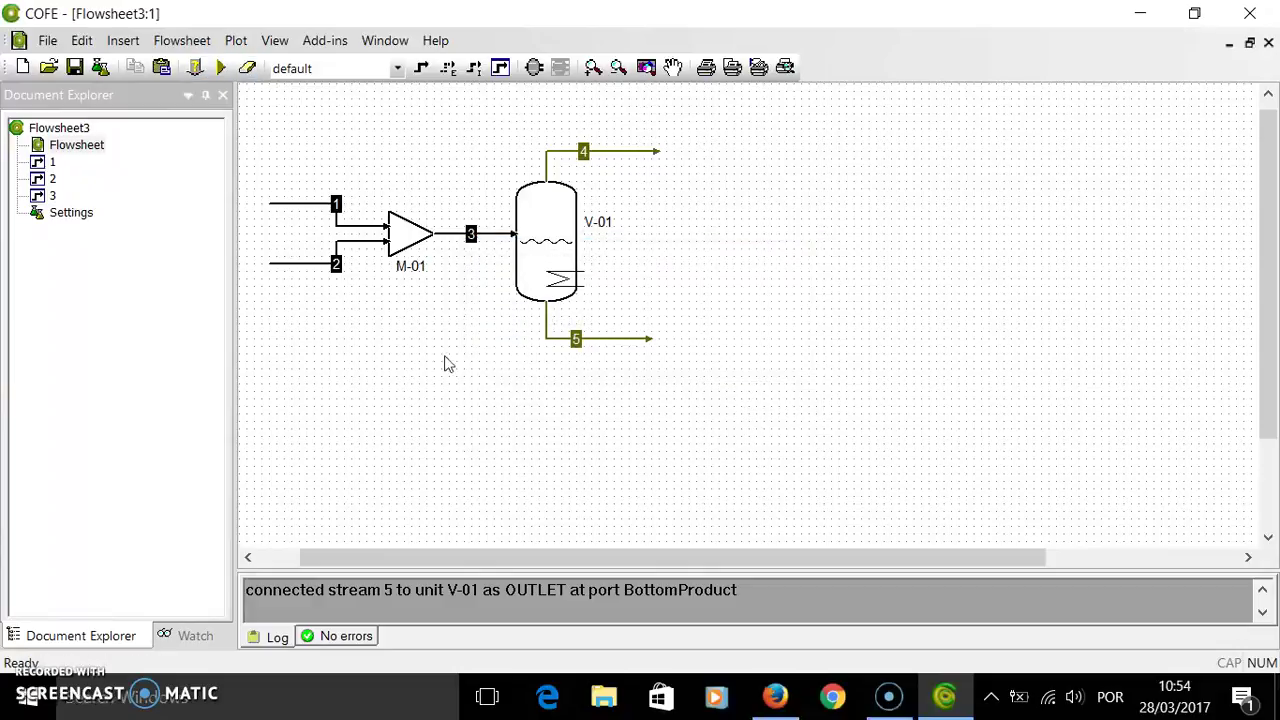
click(195, 67)
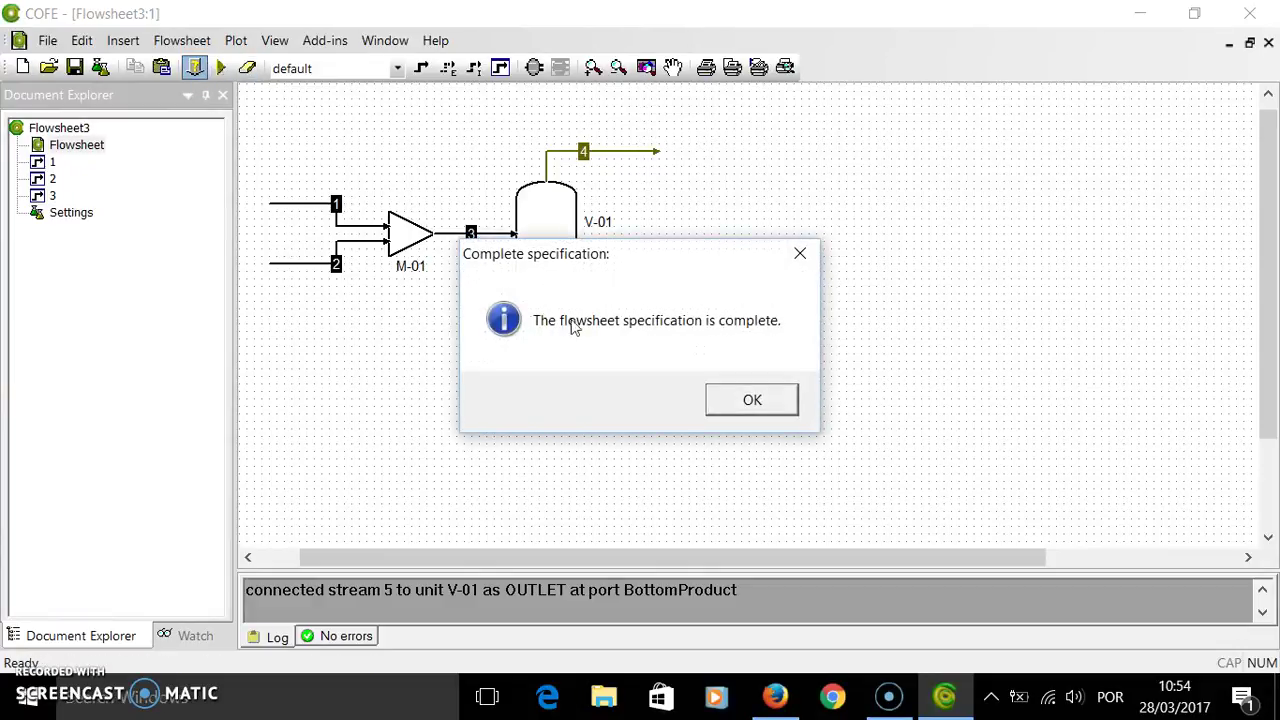
click(711, 408)
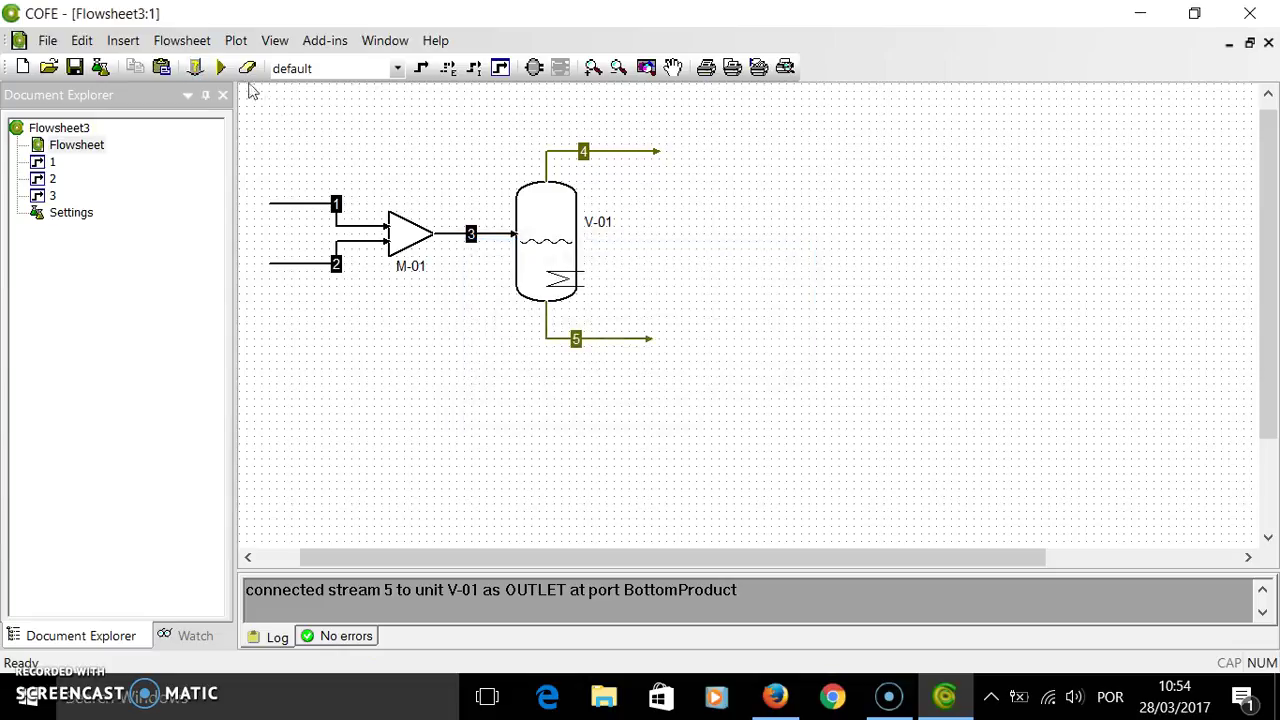
click(222, 67)
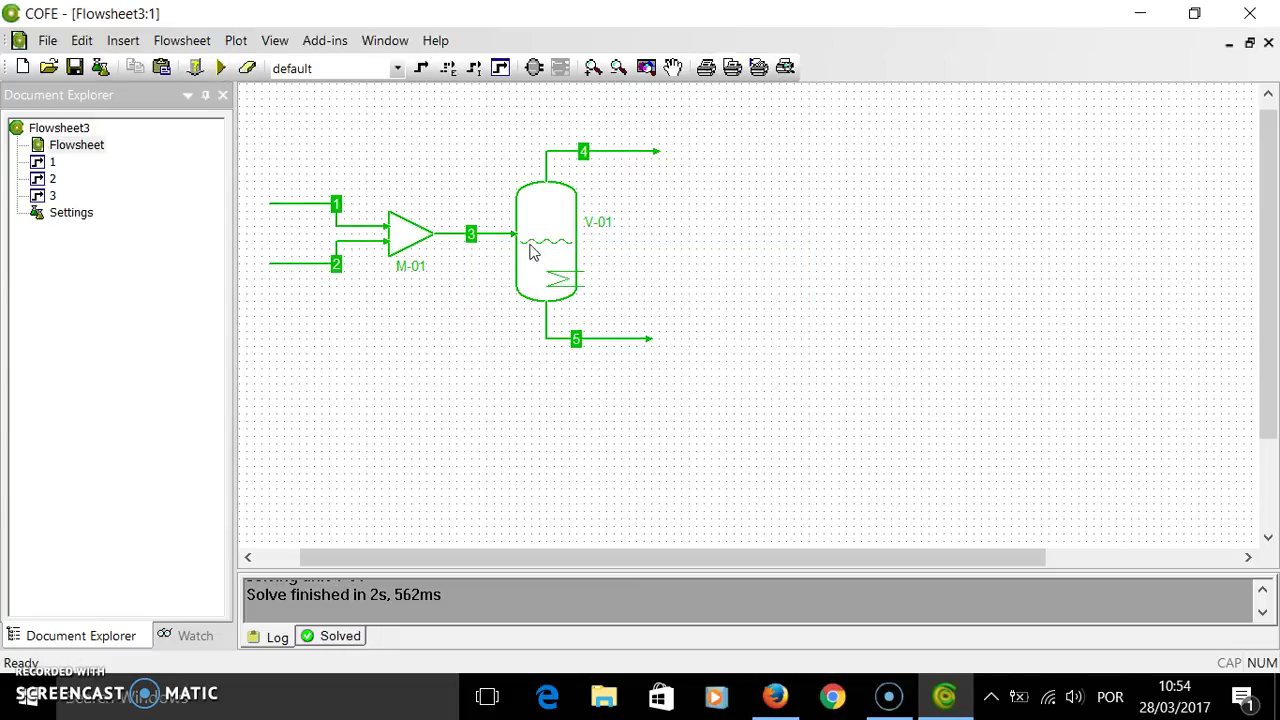
Insert a stream report beside the flash vessel that includes all streams 1 to 5.
click(120, 40)
click(171, 218)
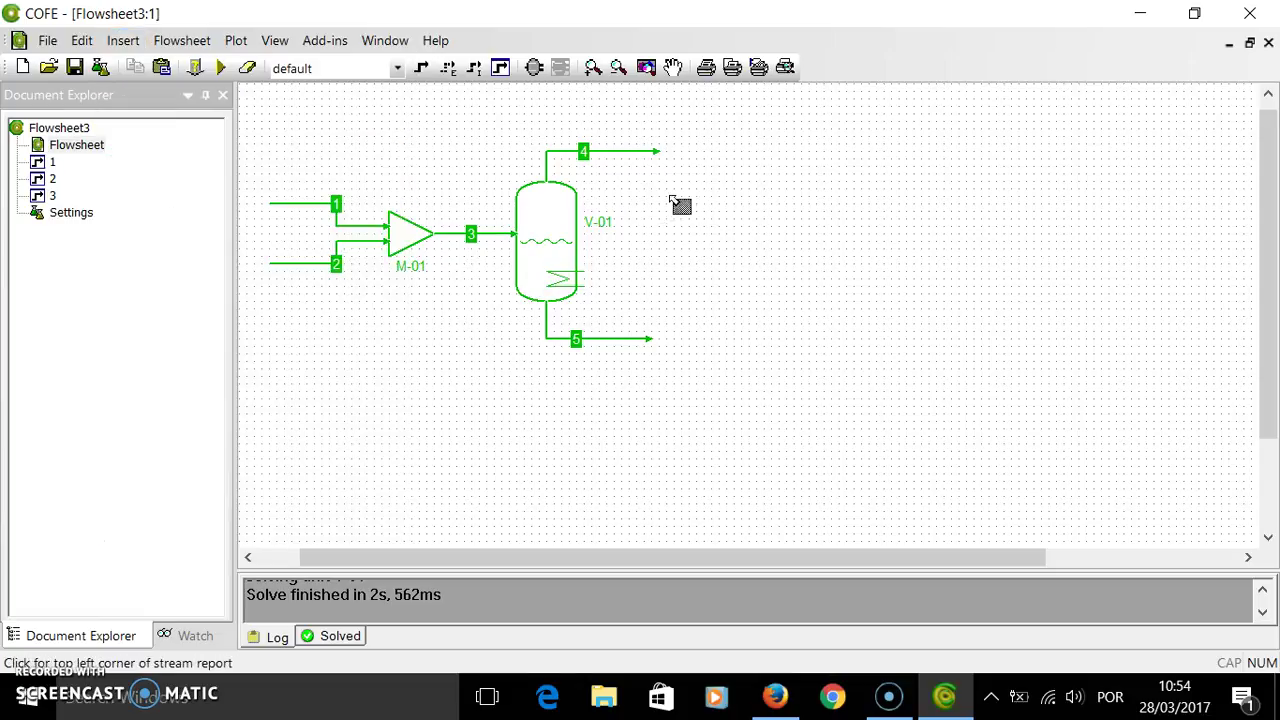
click(721, 152)
click(389, 224)
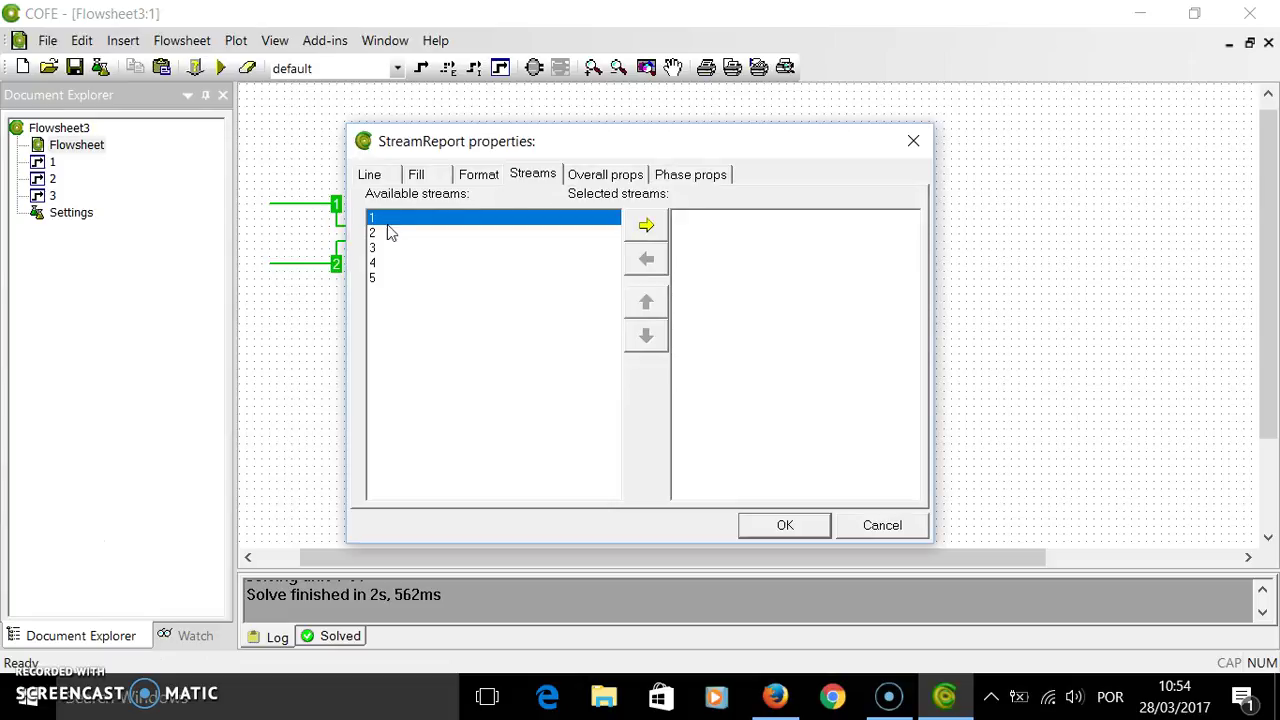
shift+click(393, 281)
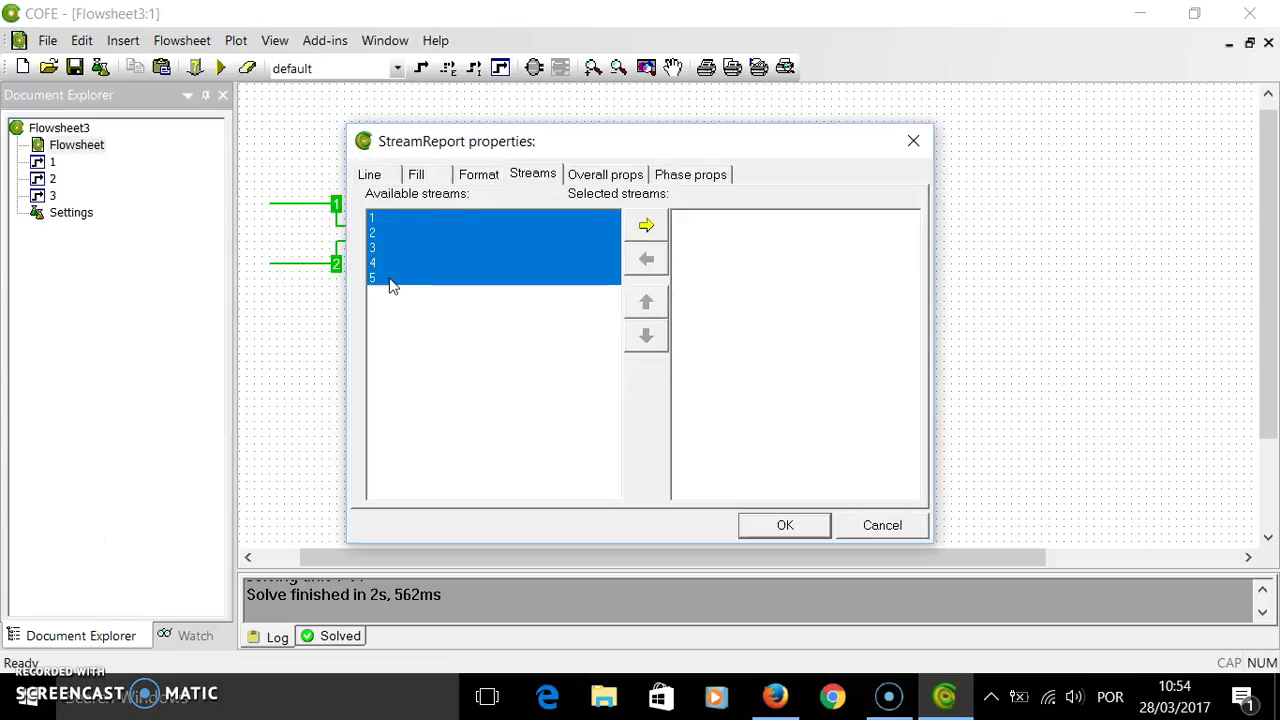
click(648, 226)
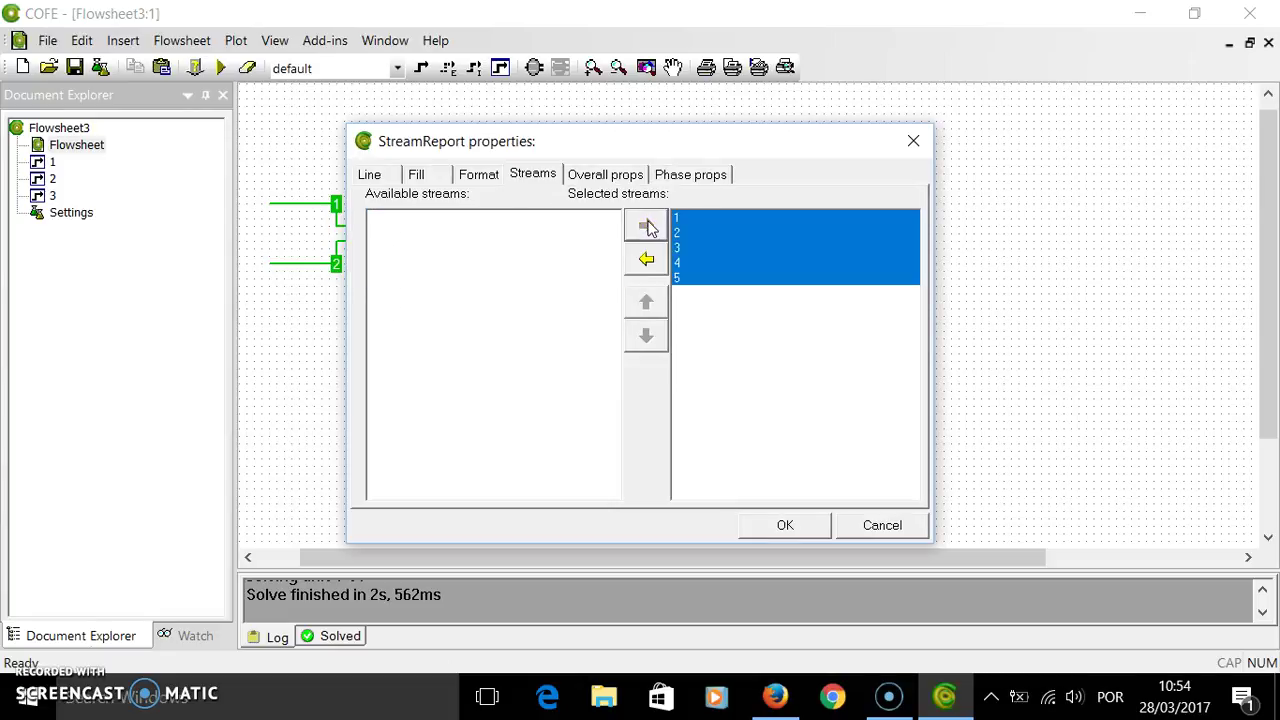
click(806, 530)
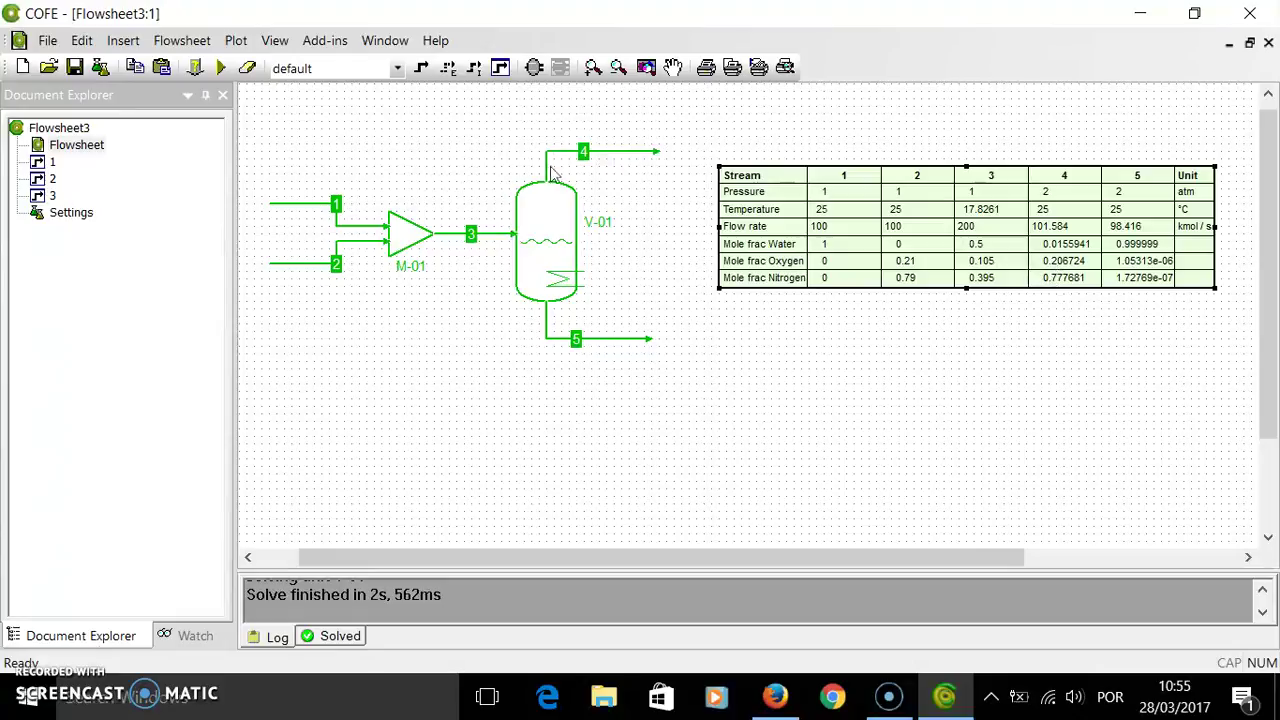
Reopen V-01 in the ChemSep editor and examine the thermodynamic models used for the flash.
mouse_move(588, 160)
double_click(550, 252)
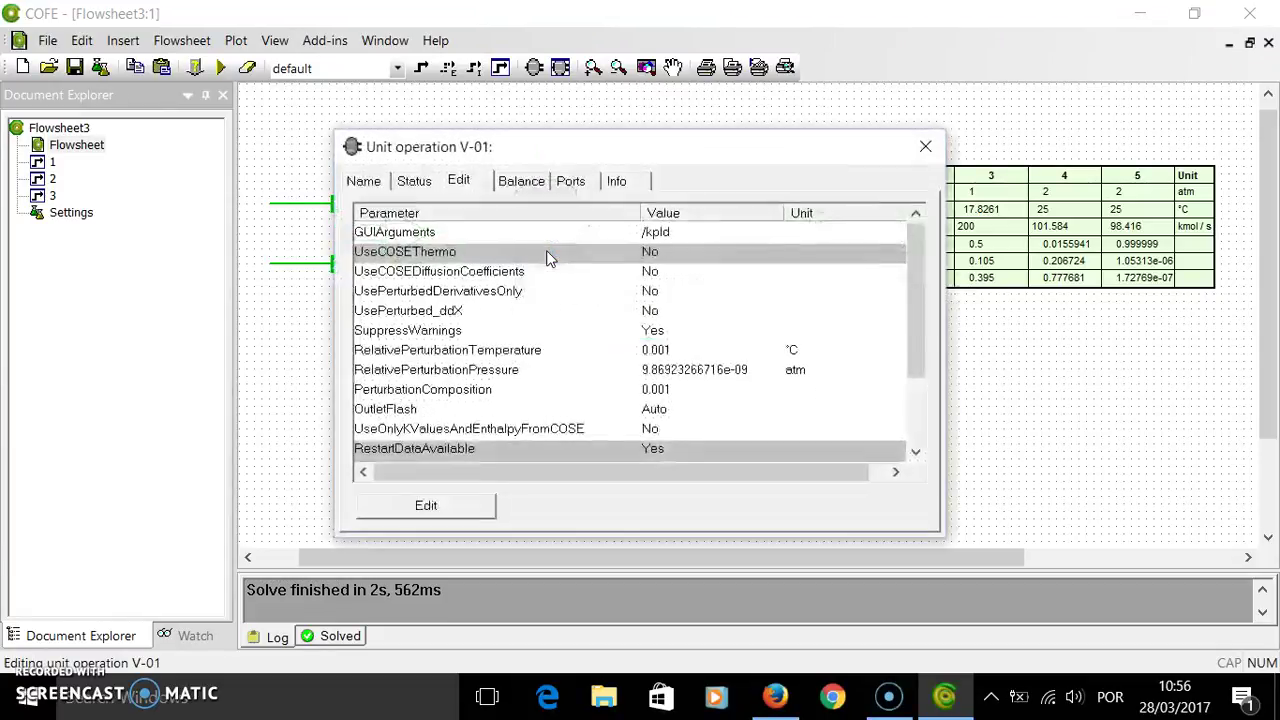
click(450, 507)
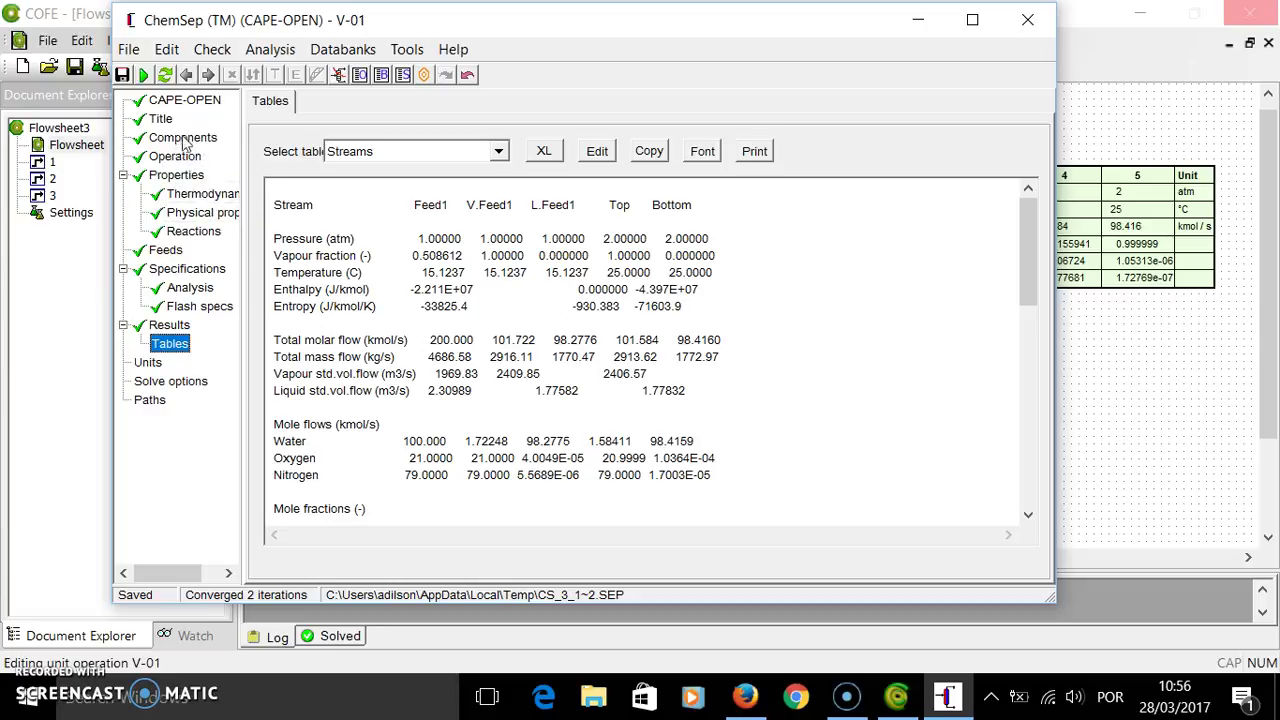
click(193, 197)
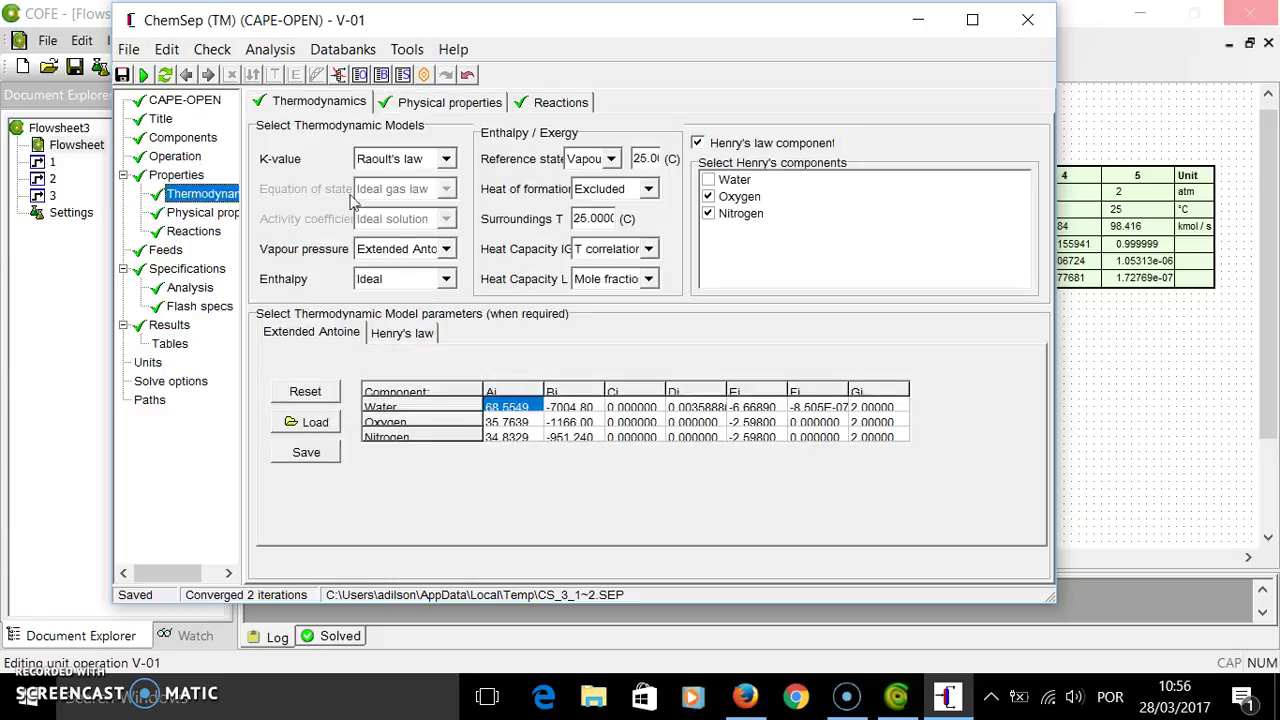
Examine the K-value model choices for V-01, keep Raoult's law, and close the ChemSep editor and the unit operation window.
click(404, 160)
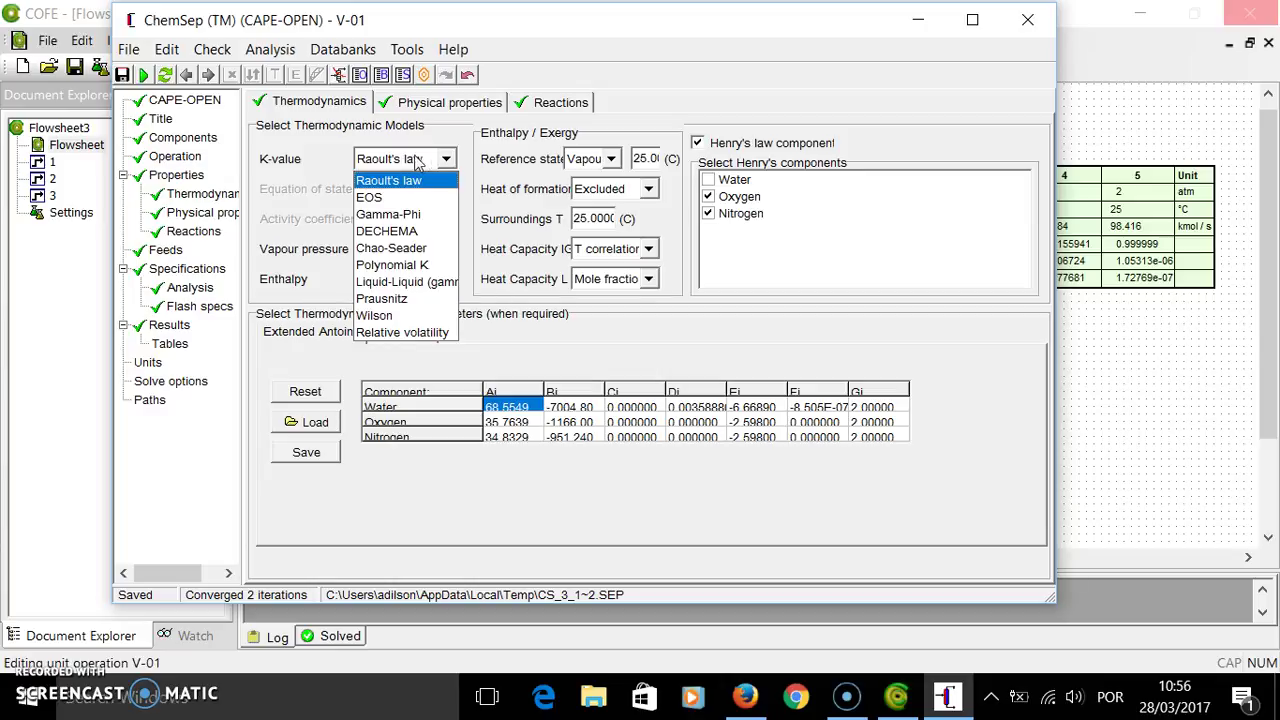
click(416, 165)
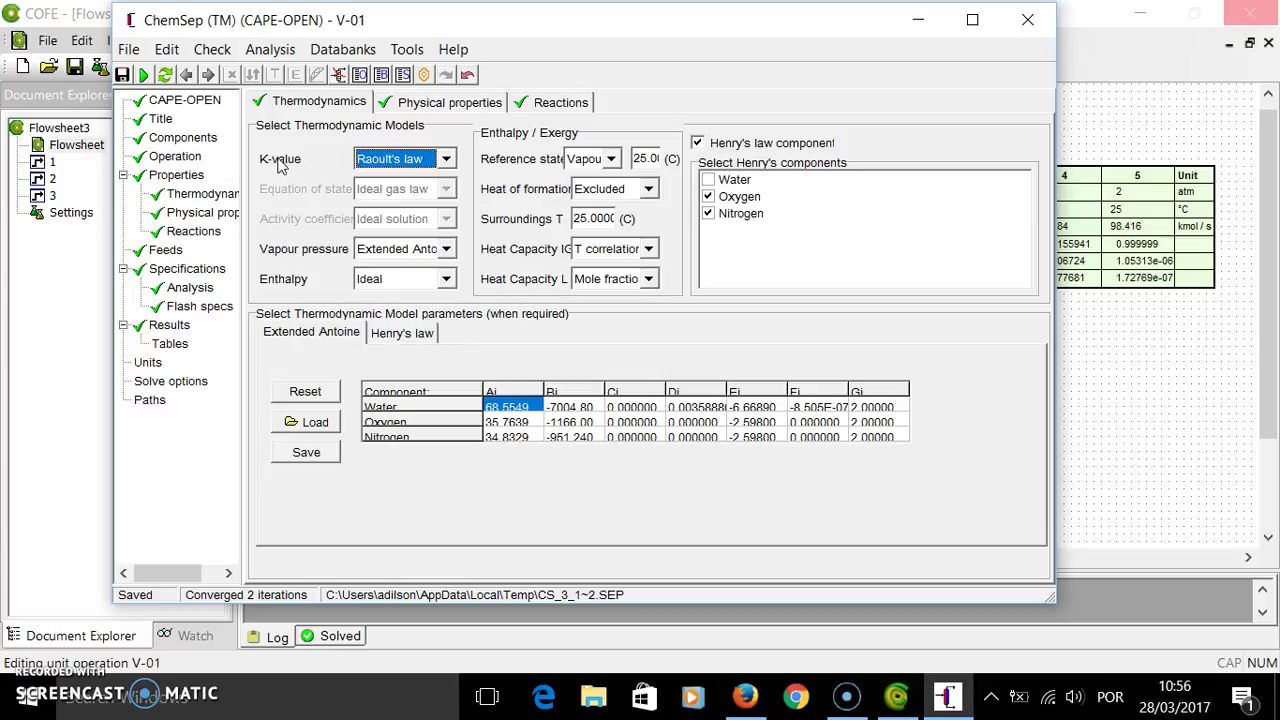
click(380, 163)
click(382, 163)
click(1015, 32)
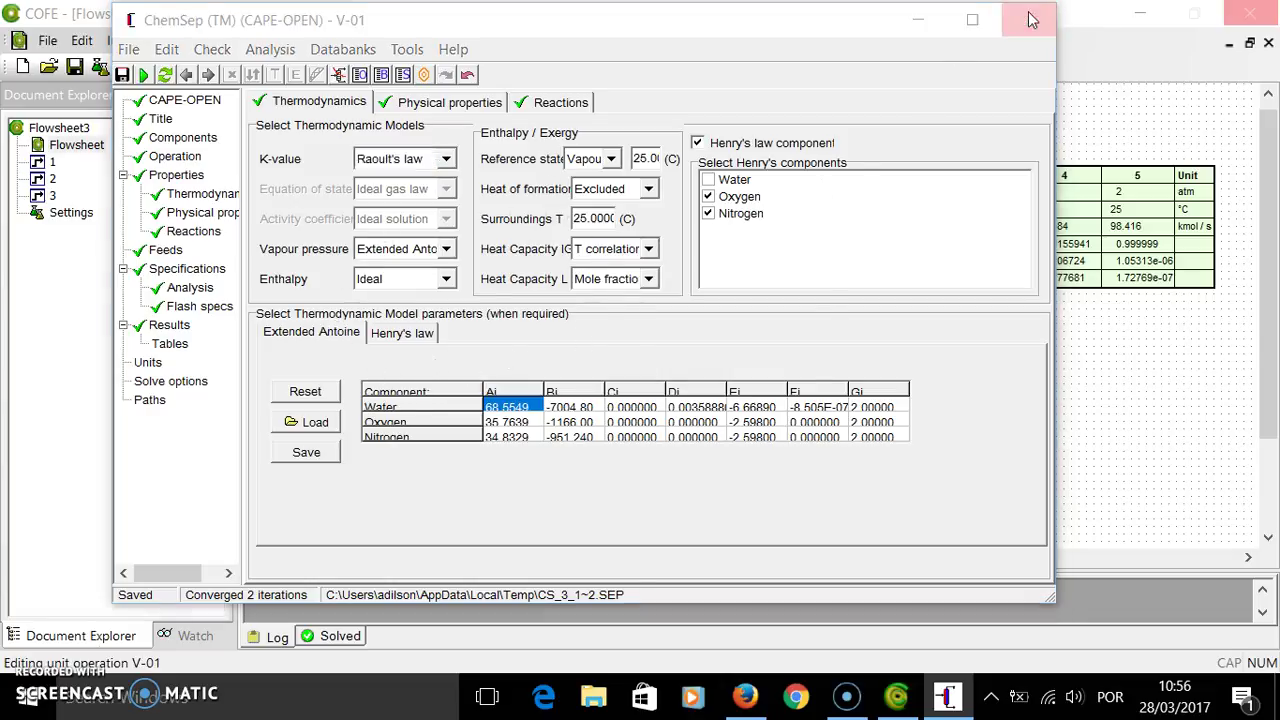
click(634, 399)
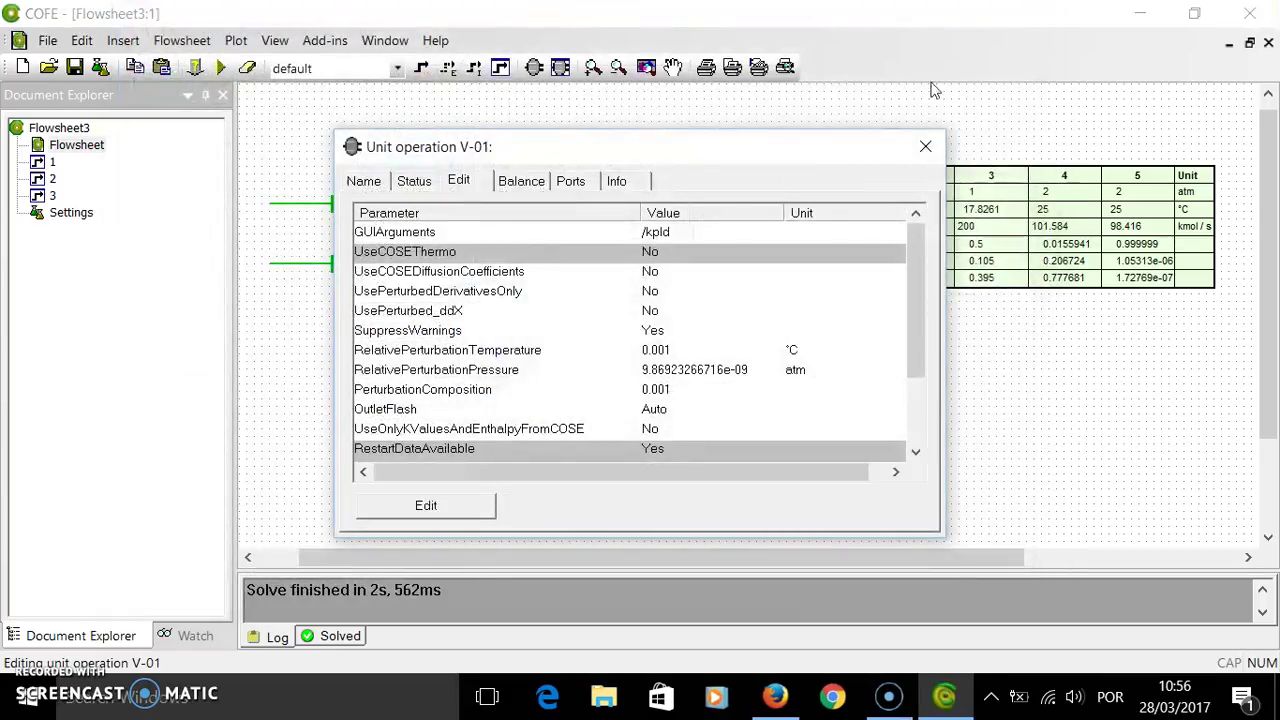
click(924, 144)
Begin inserting a new unit operation on the flowsheet and list the available separator units.
click(532, 74)
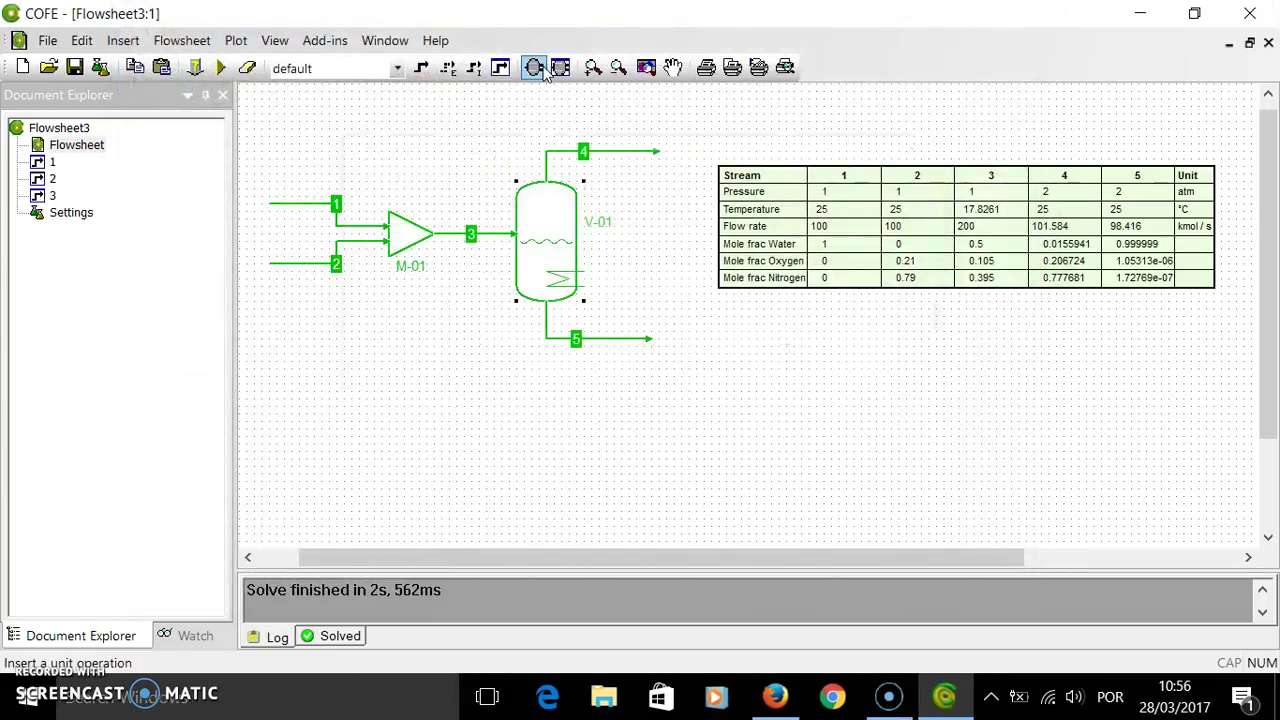
click(537, 308)
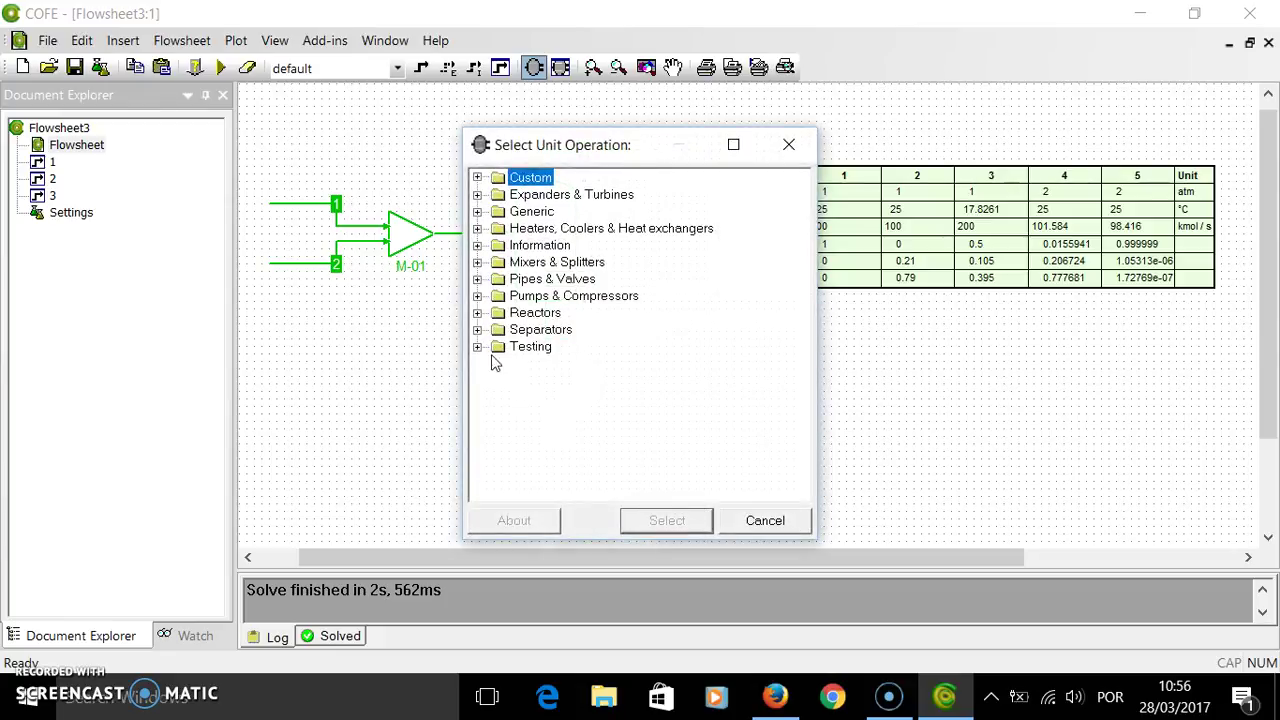
click(477, 330)
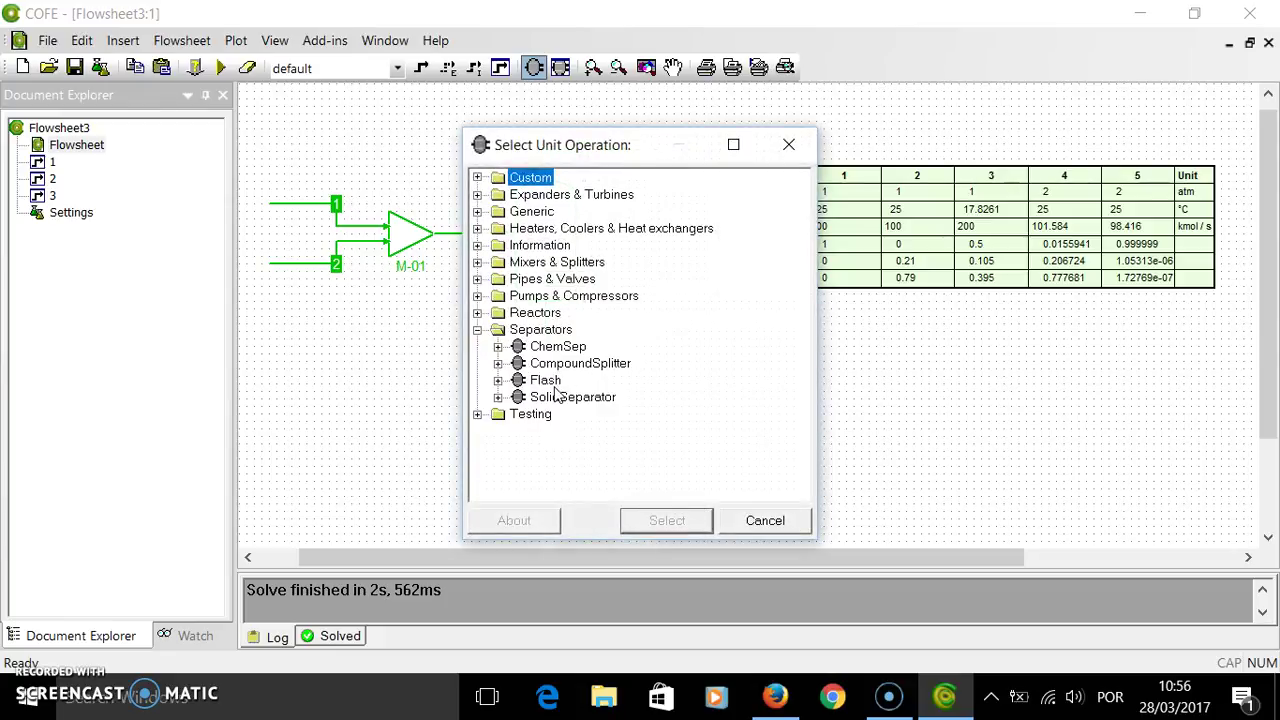